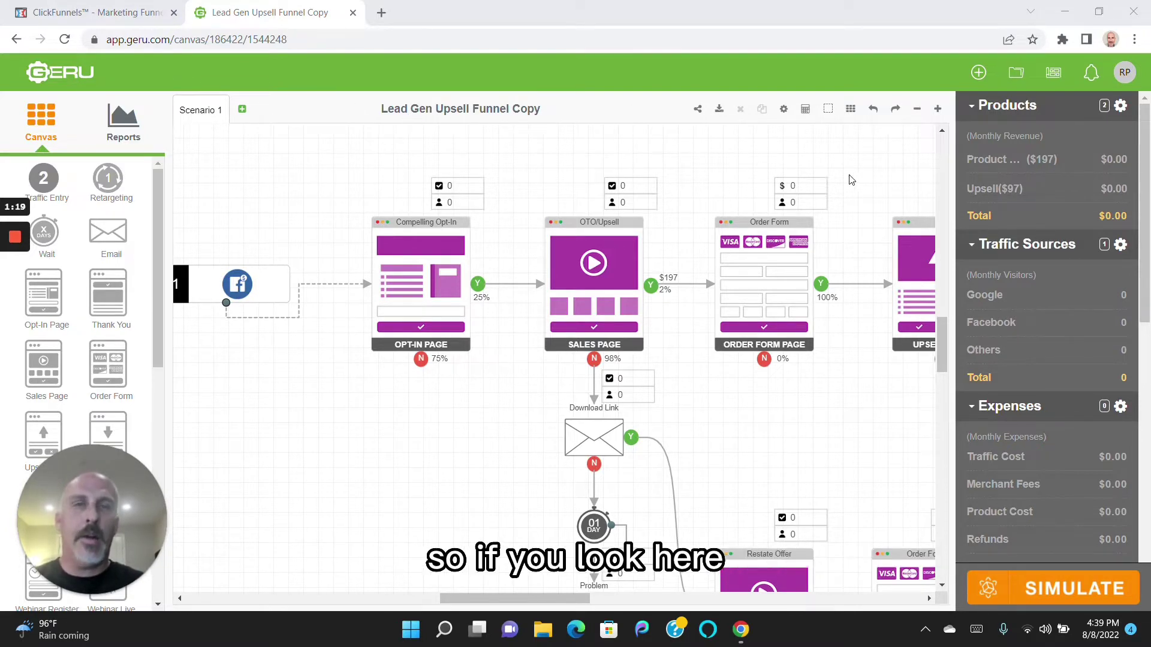
Examine the whole lead-gen upsell funnel map, following its main path from the opt-in page to the thank-you page.
left_click(916, 109)
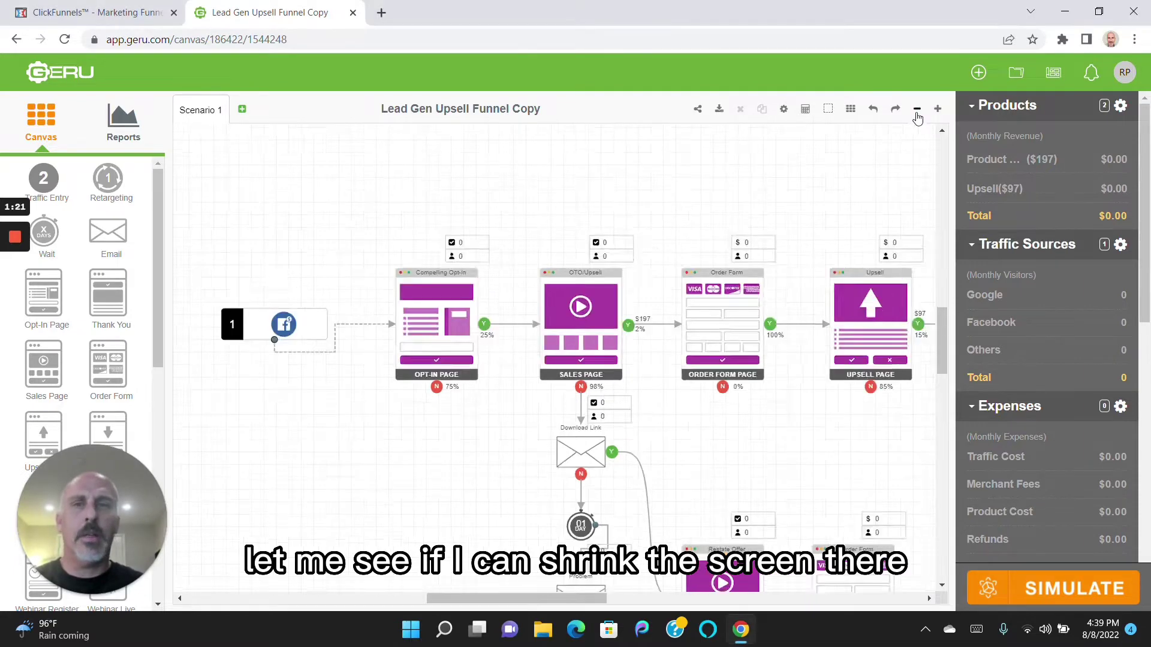
left_click(917, 109)
left_click_drag(747, 230, 664, 141)
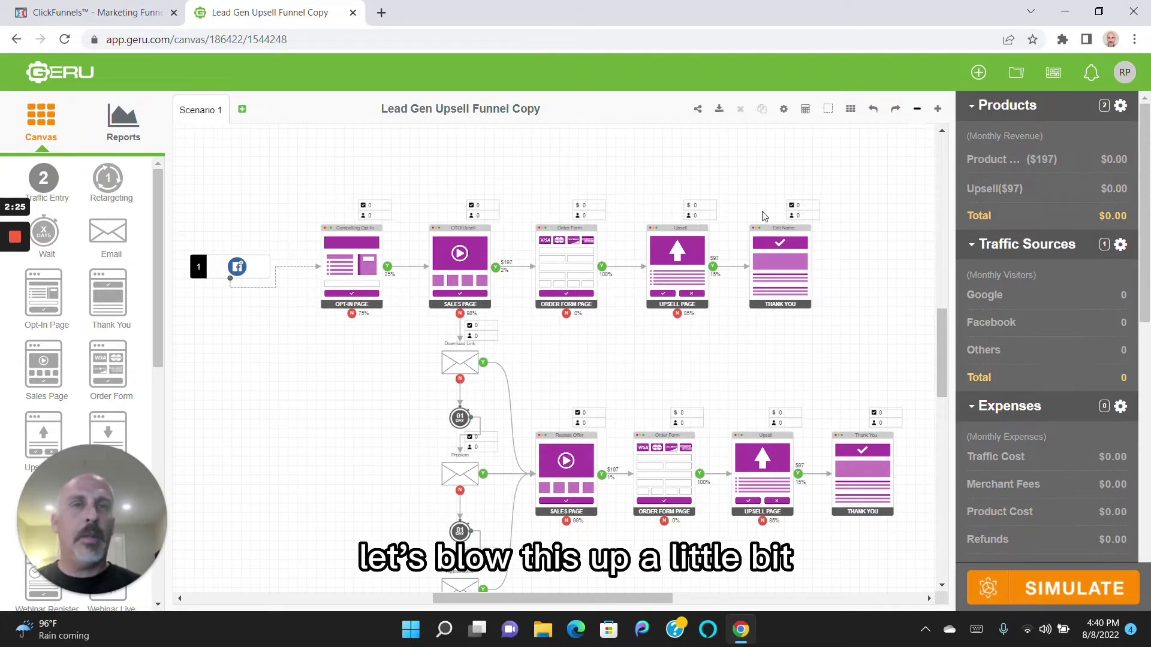
left_click(937, 111)
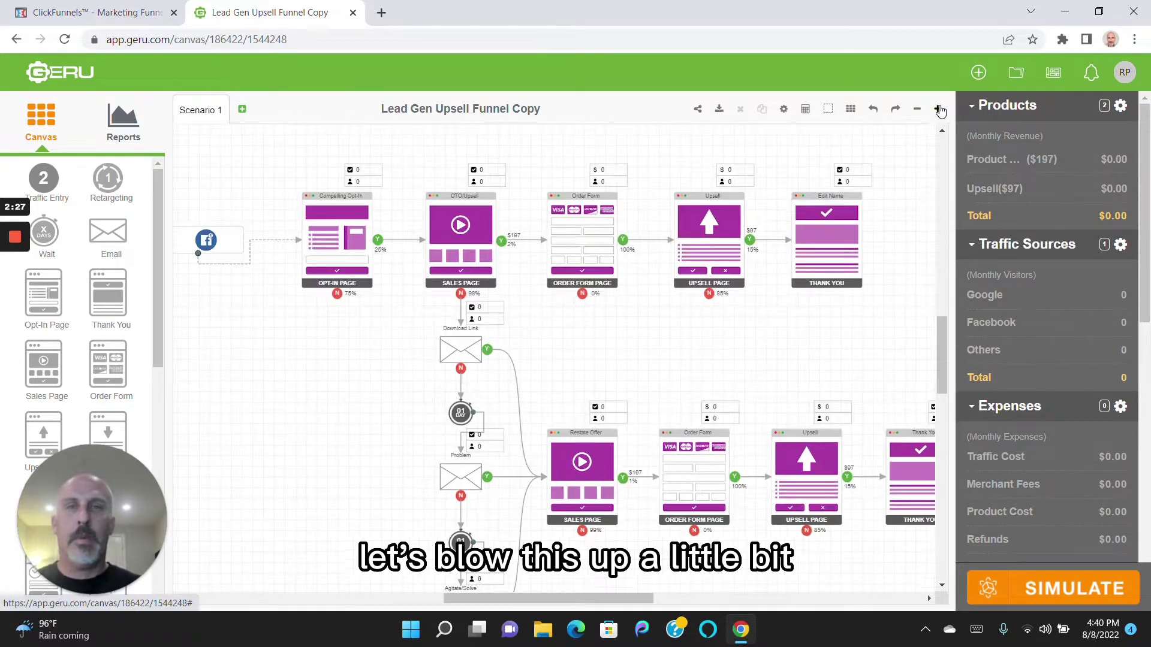
left_click(937, 112)
left_click(937, 112)
left_click_drag(383, 352, 475, 439)
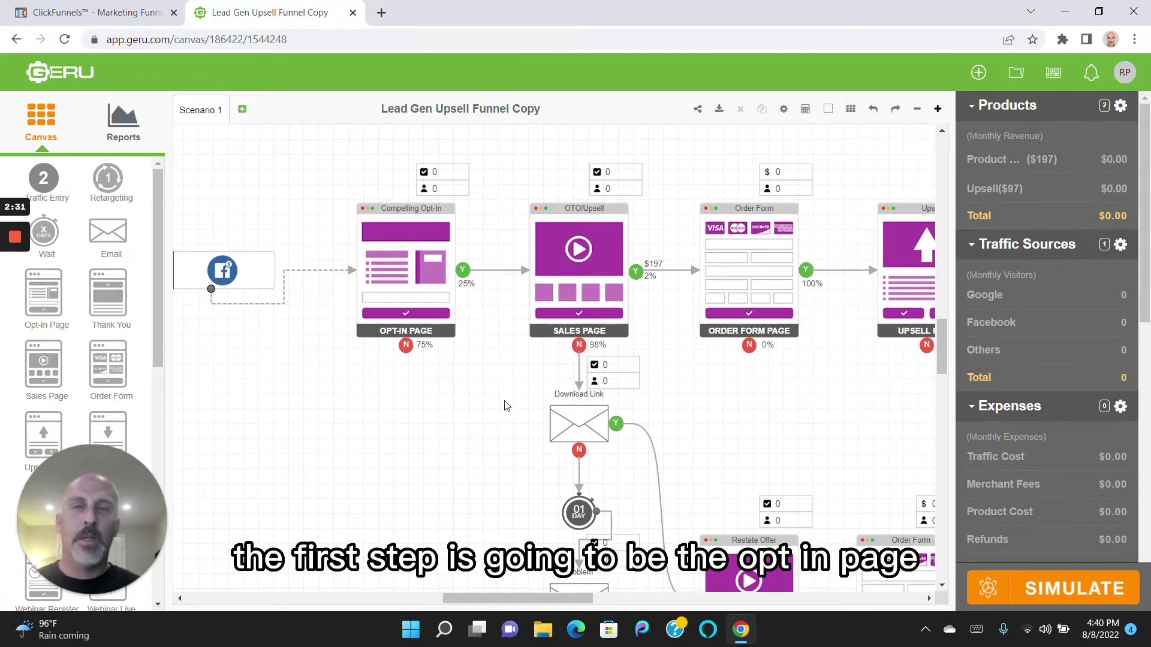
left_click_drag(506, 403, 383, 418)
left_click_drag(637, 437, 422, 426)
left_click_drag(623, 440, 588, 439)
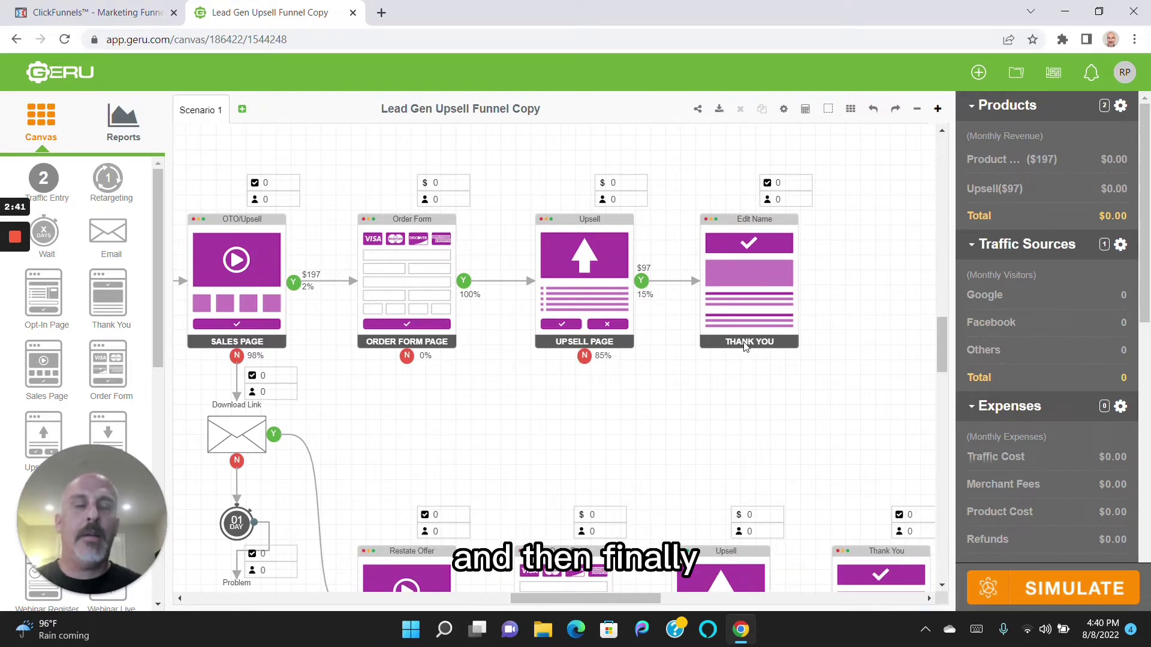
left_click_drag(673, 442, 619, 418)
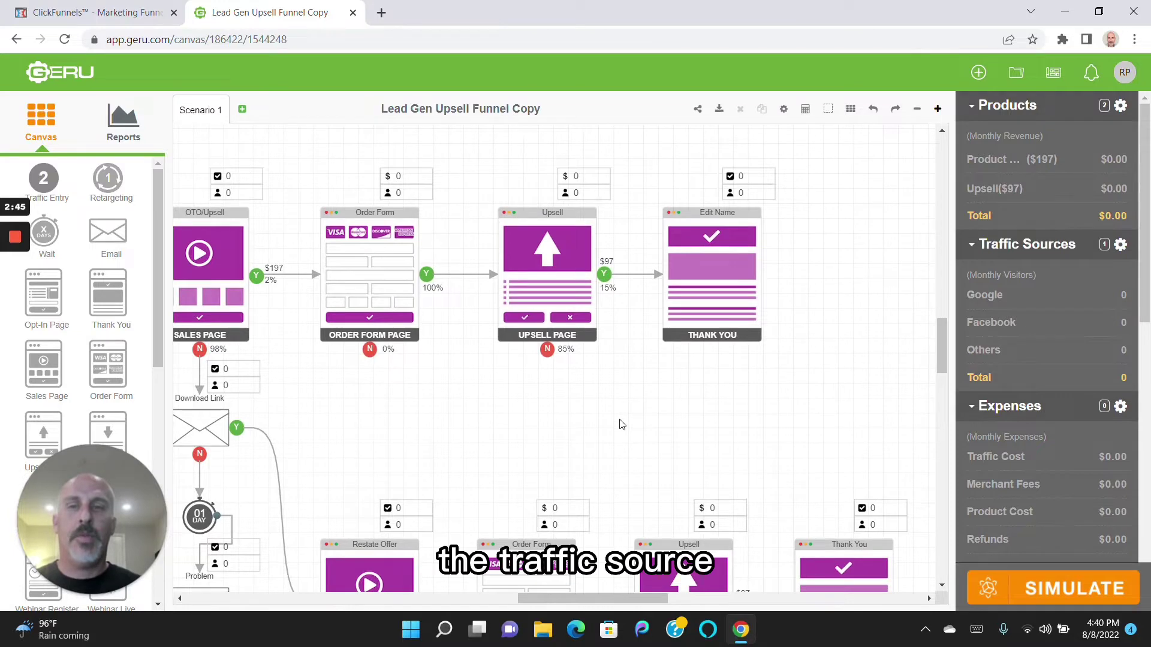
Review the main path again from the Facebook traffic source through the opt-in, sales, order form and upsell pages.
left_click_drag(395, 425, 785, 405)
left_click_drag(469, 432, 550, 460)
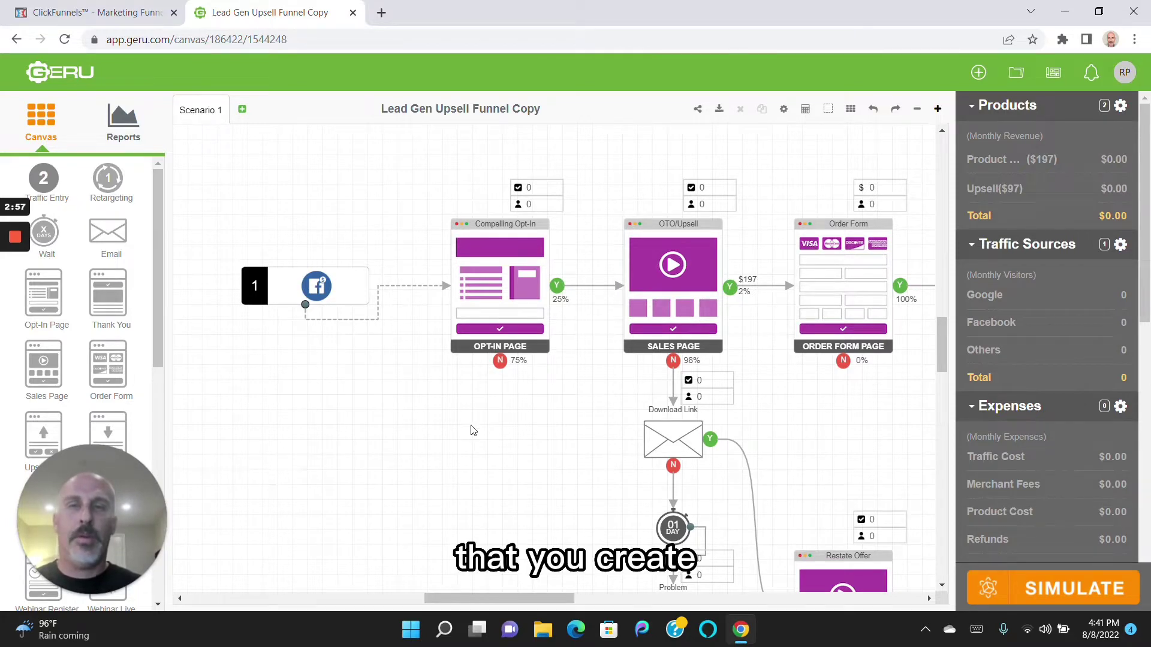
left_click_drag(470, 429, 368, 428)
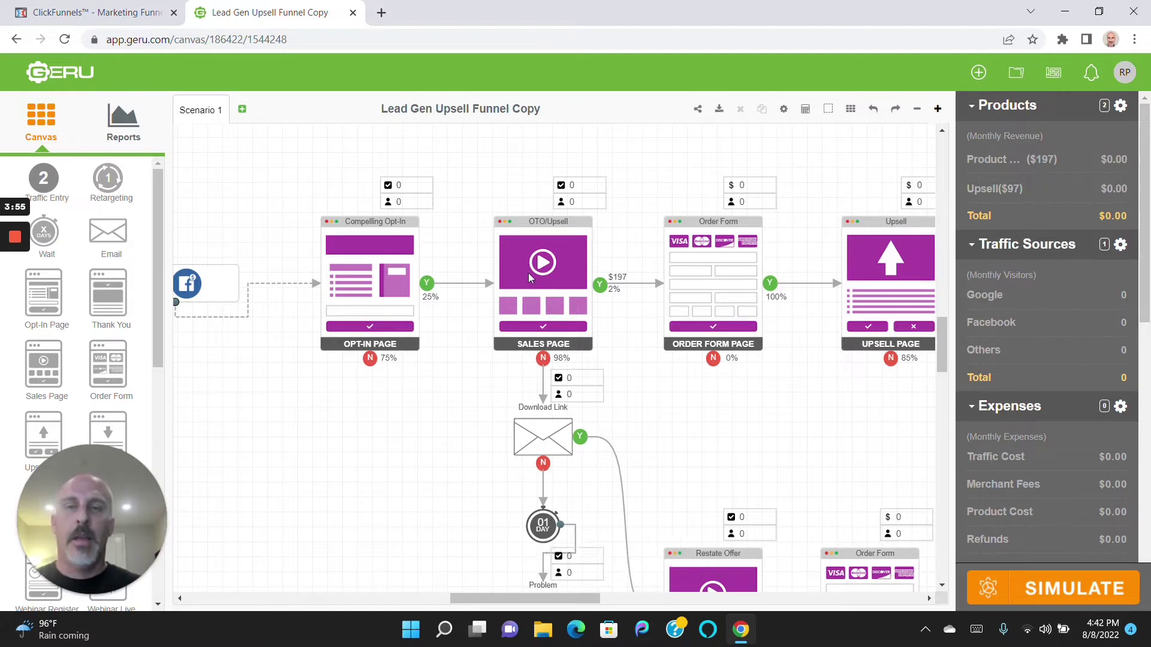
left_click_drag(469, 397, 399, 392)
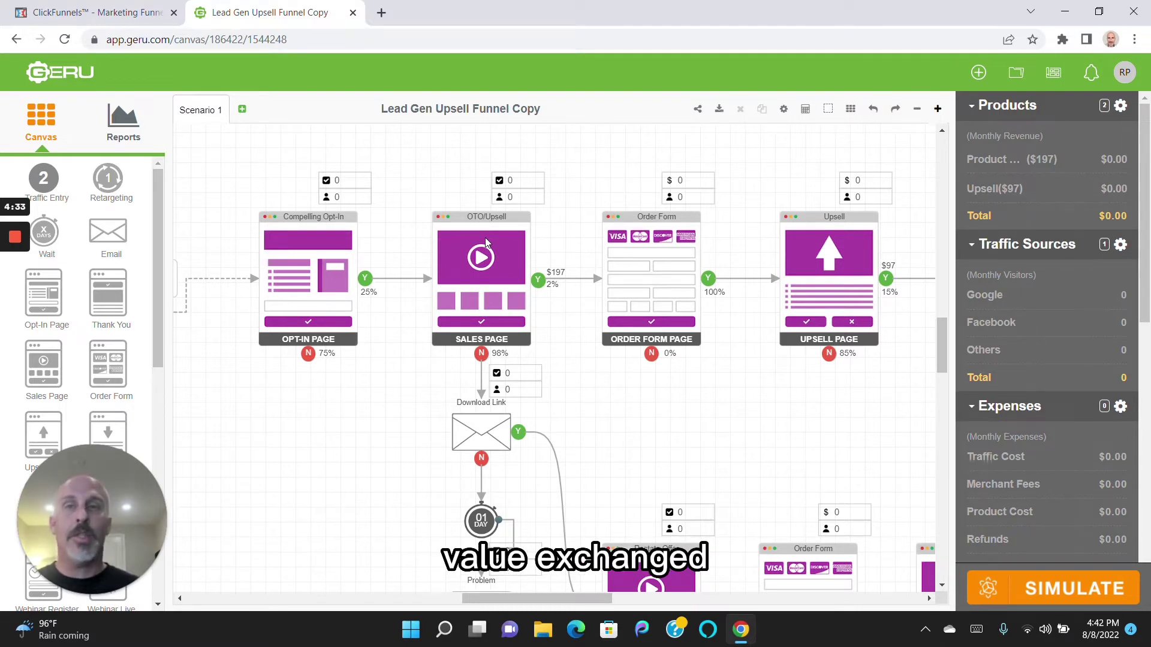
left_click(619, 252)
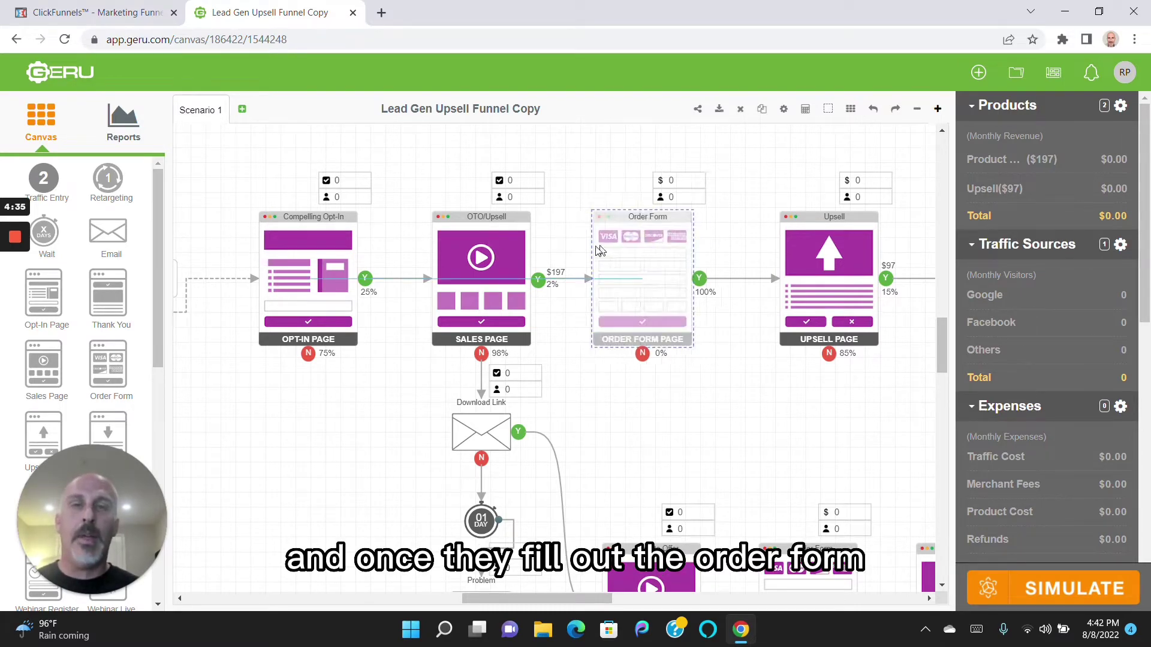
left_click_drag(619, 403, 450, 398)
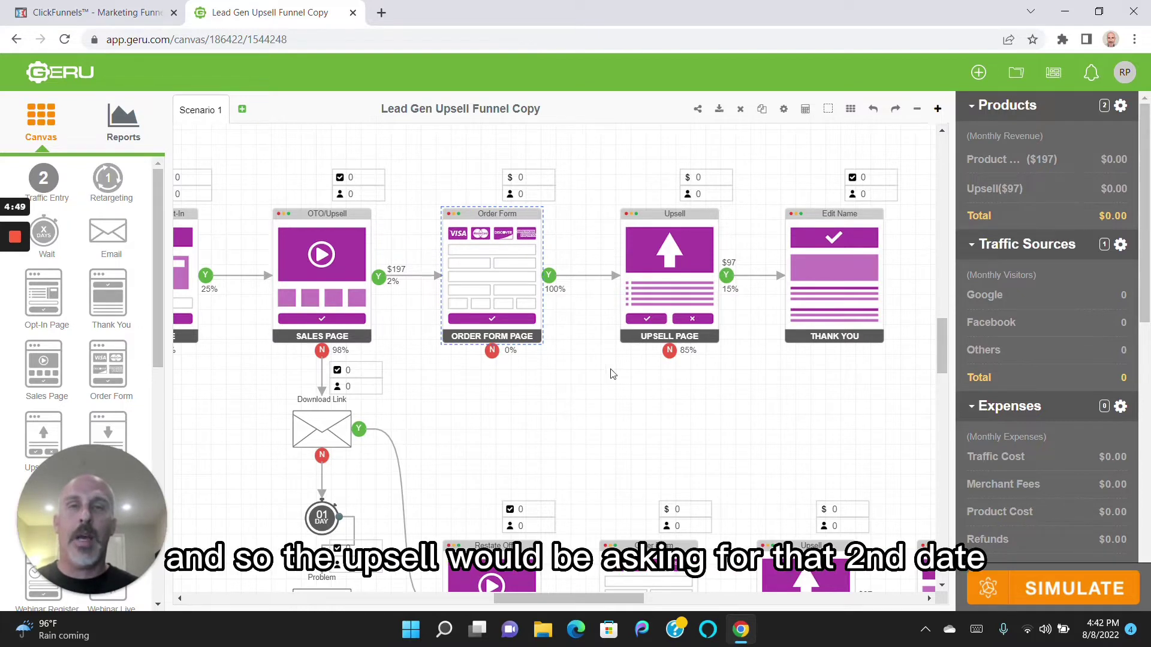
left_click_drag(746, 380, 624, 389)
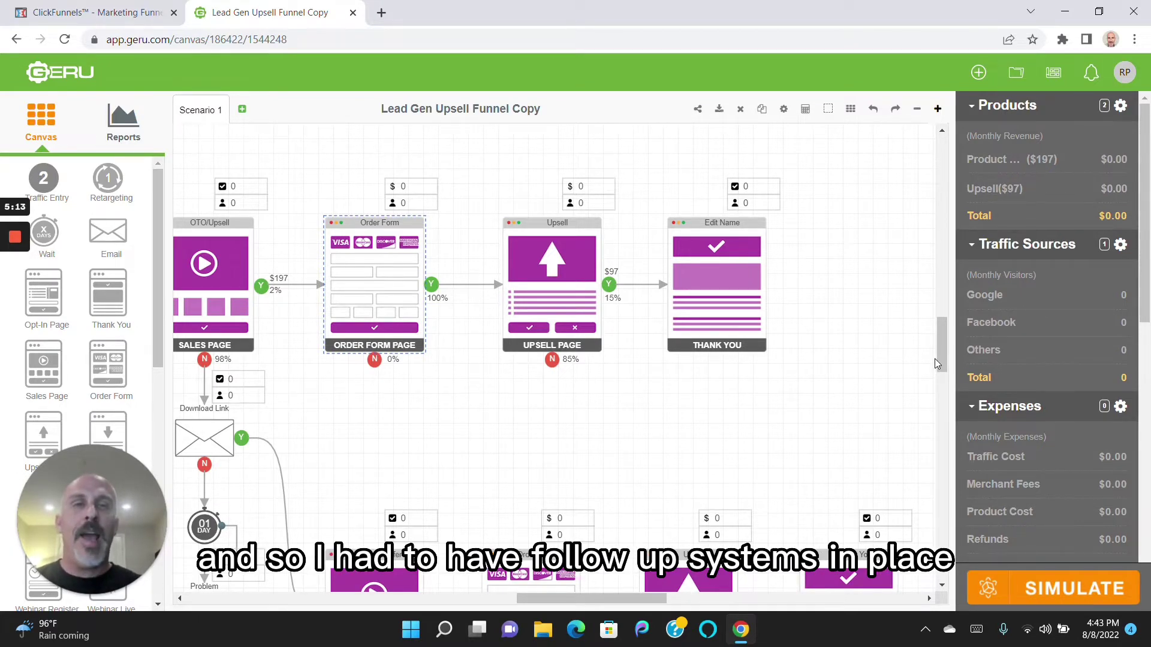
Examine the email follow-up sequence below the sales page and the Restate Offer path through to its thank-you page.
scroll(940, 358, "down", 3)
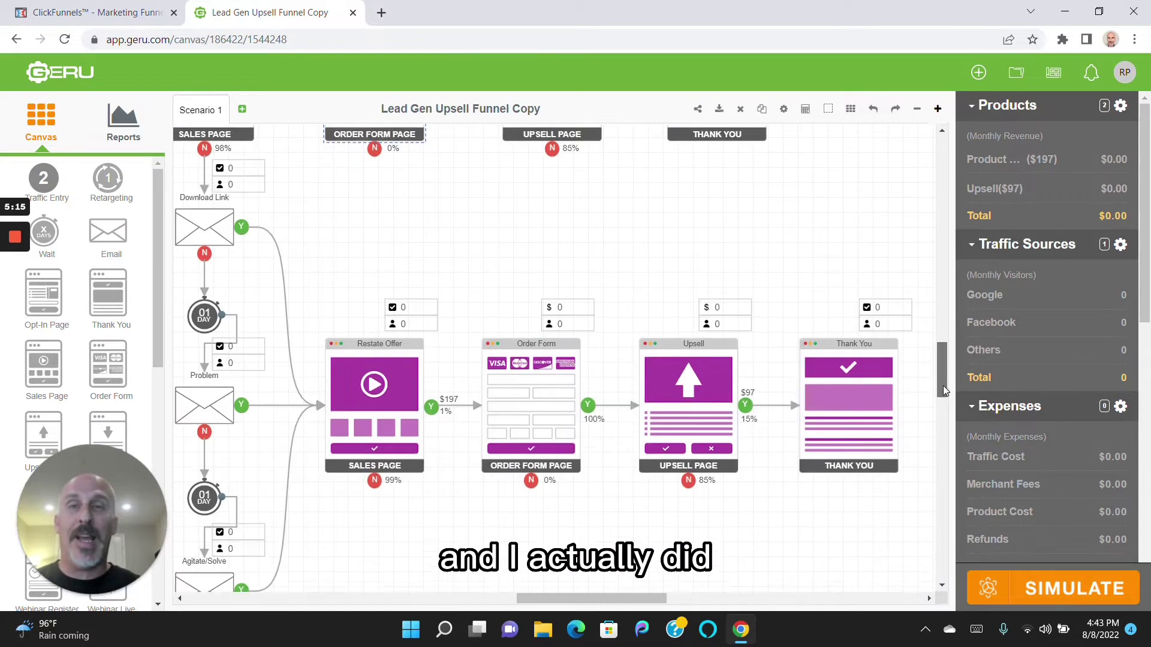
left_click_drag(421, 269, 575, 248)
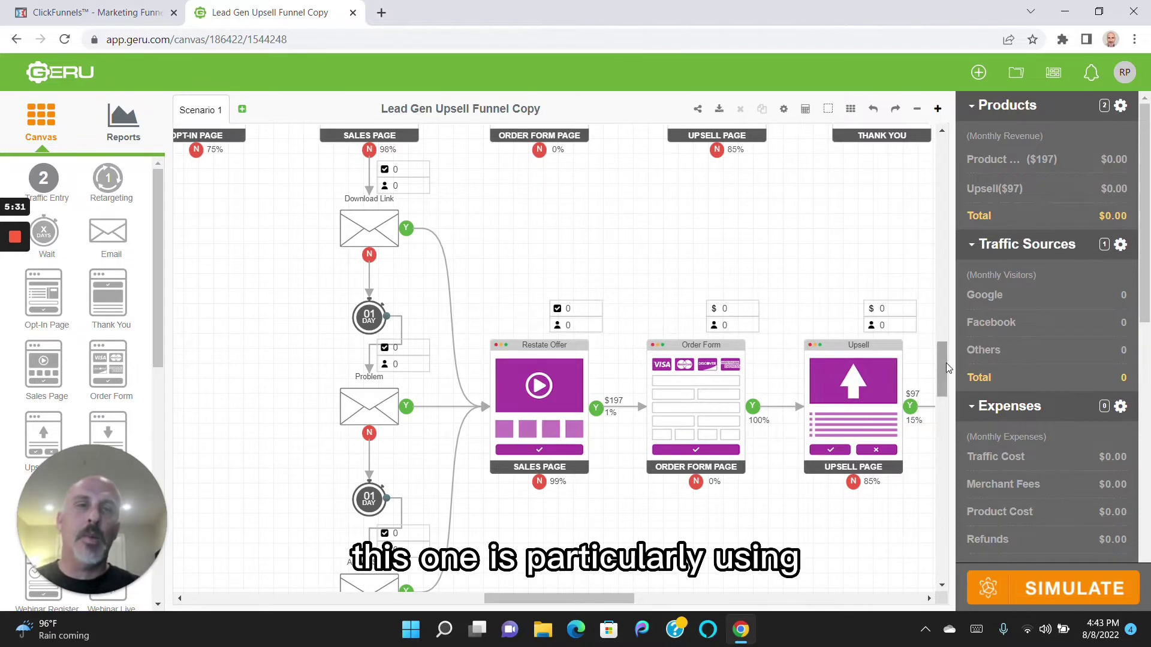
mouse_move(945, 363)
left_mouse_down()
mouse_move(944, 335)
mouse_move(944, 349)
left_mouse_up()
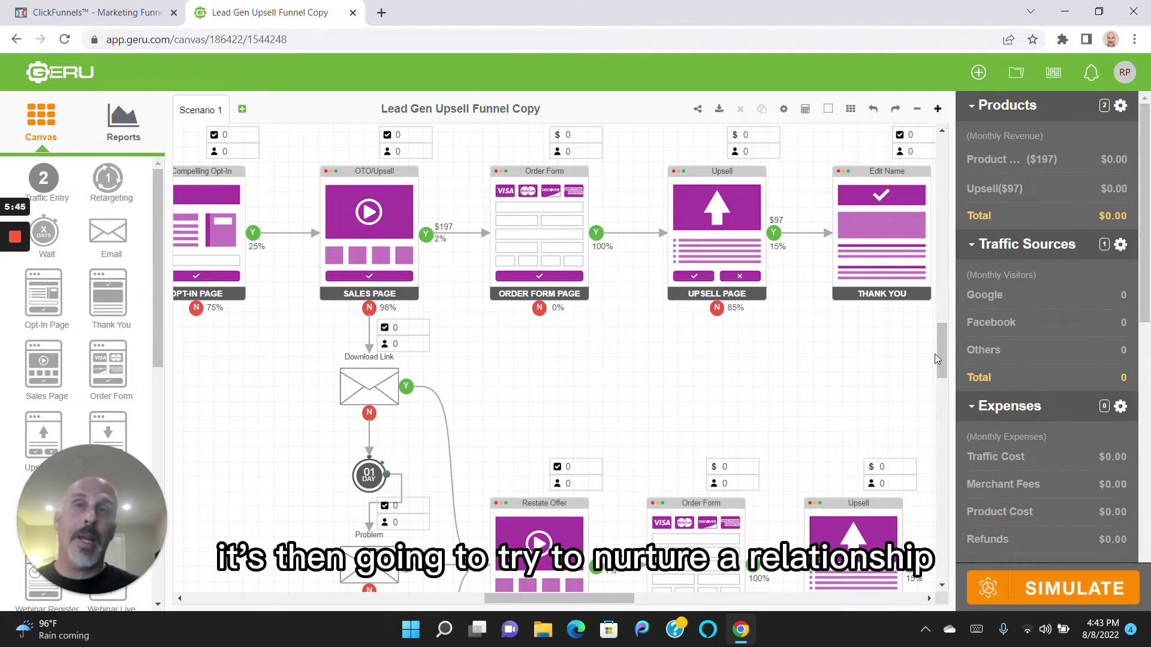
left_click_drag(935, 353, 936, 357)
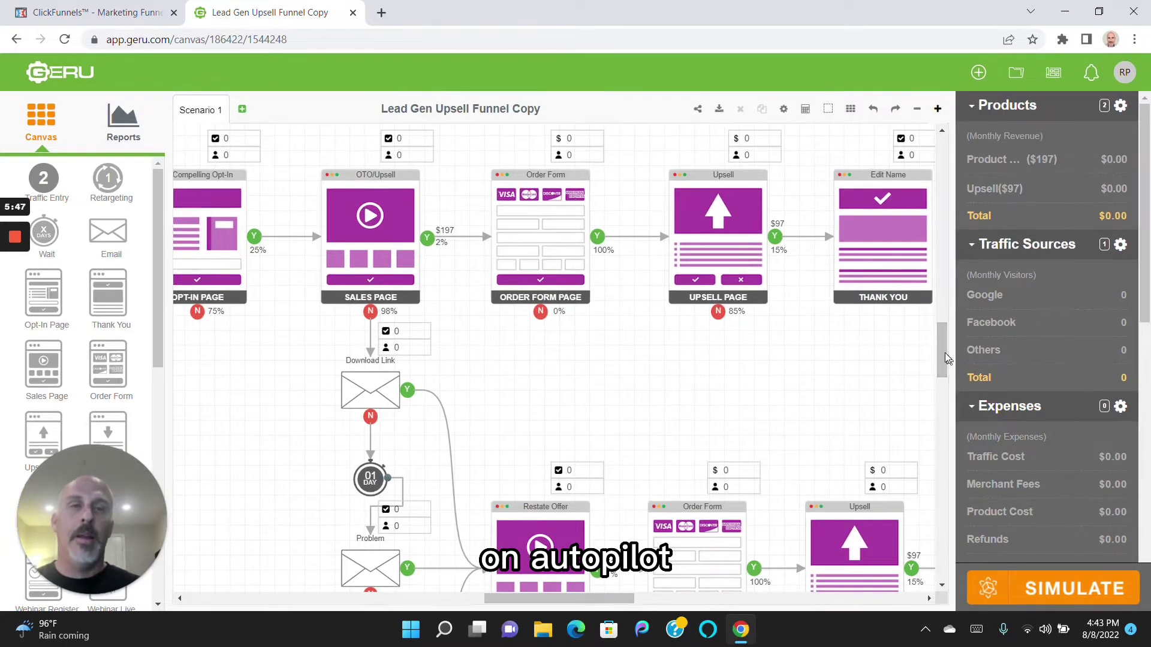
scroll(945, 357, "down", 2)
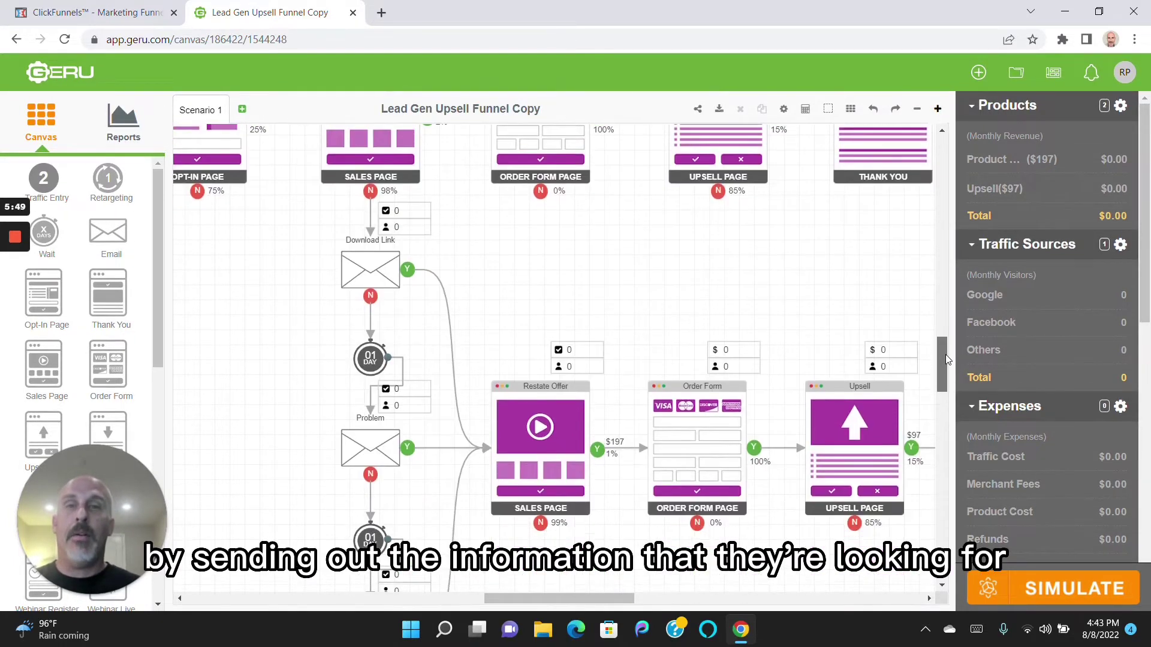
scroll(945, 355, "down", 2)
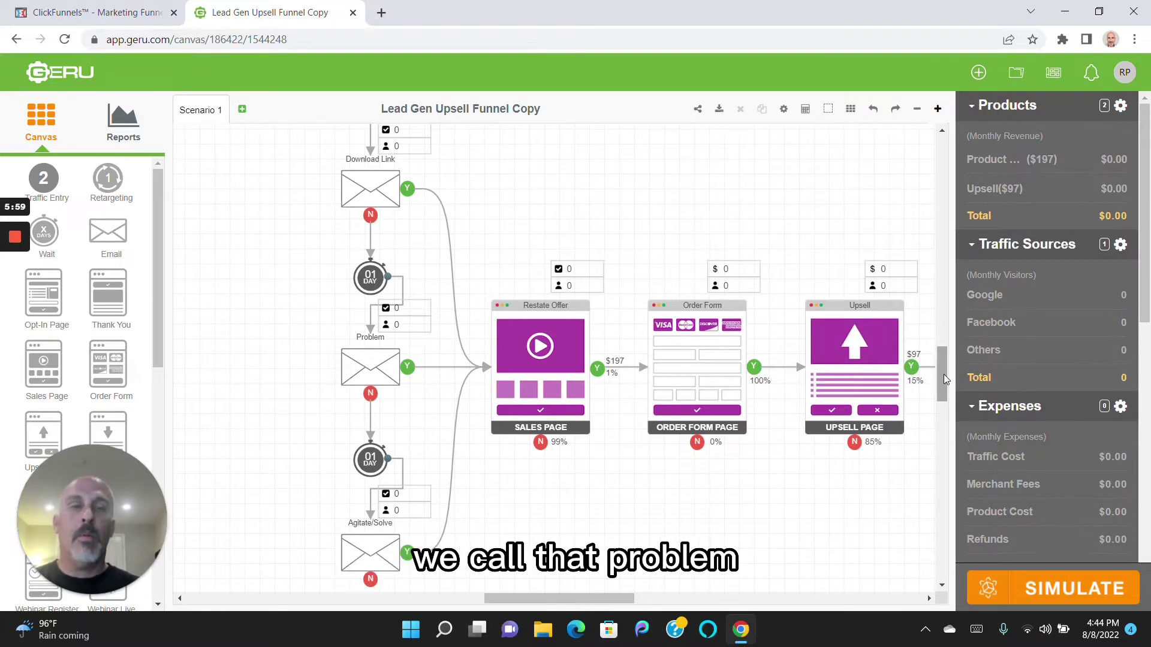
left_click_drag(943, 375, 944, 382)
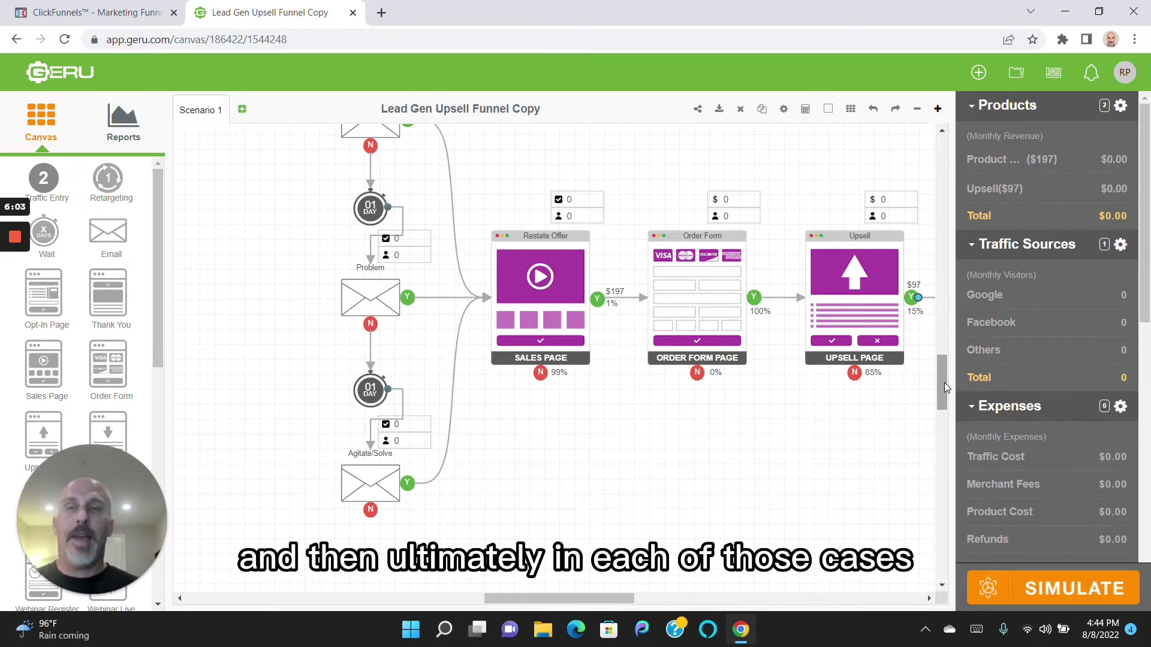
left_click(944, 382)
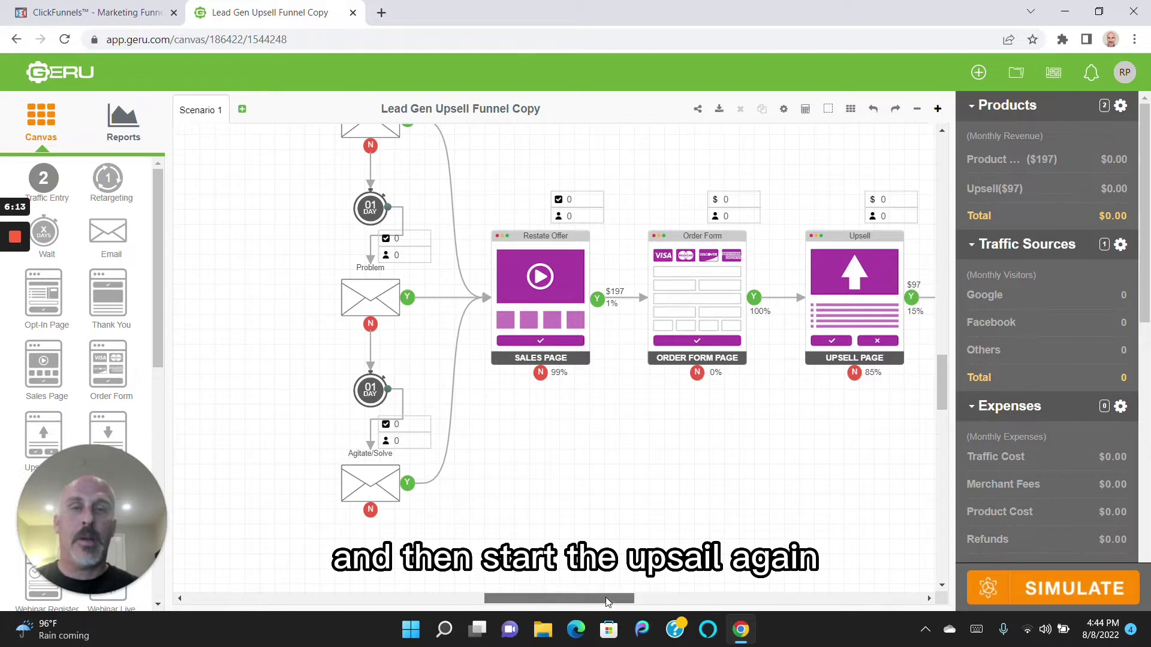
left_click_drag(605, 597, 666, 596)
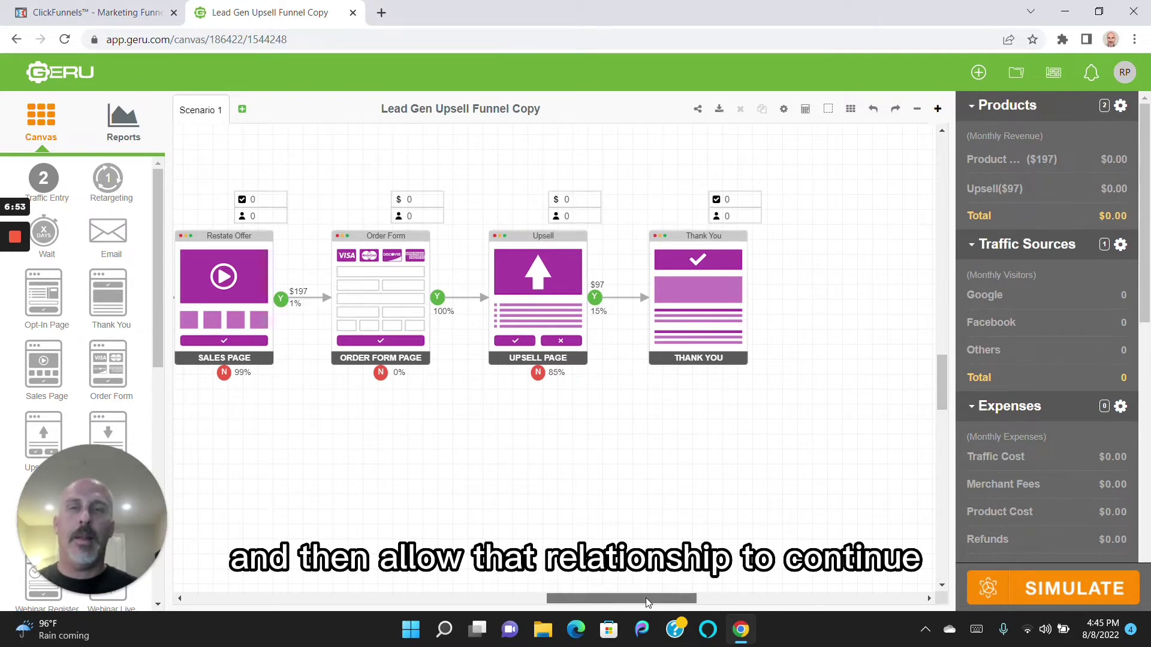
left_click_drag(645, 598, 617, 599)
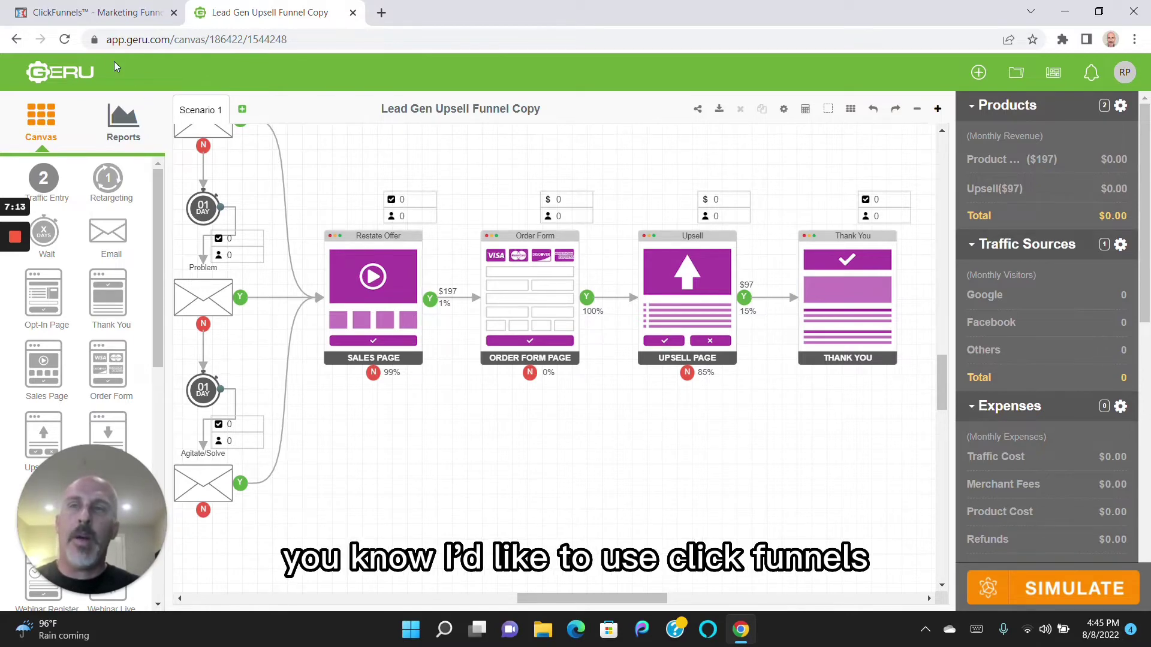
Switch to ClickFunnels and build a Sales Funnel named "test".
left_click(100, 22)
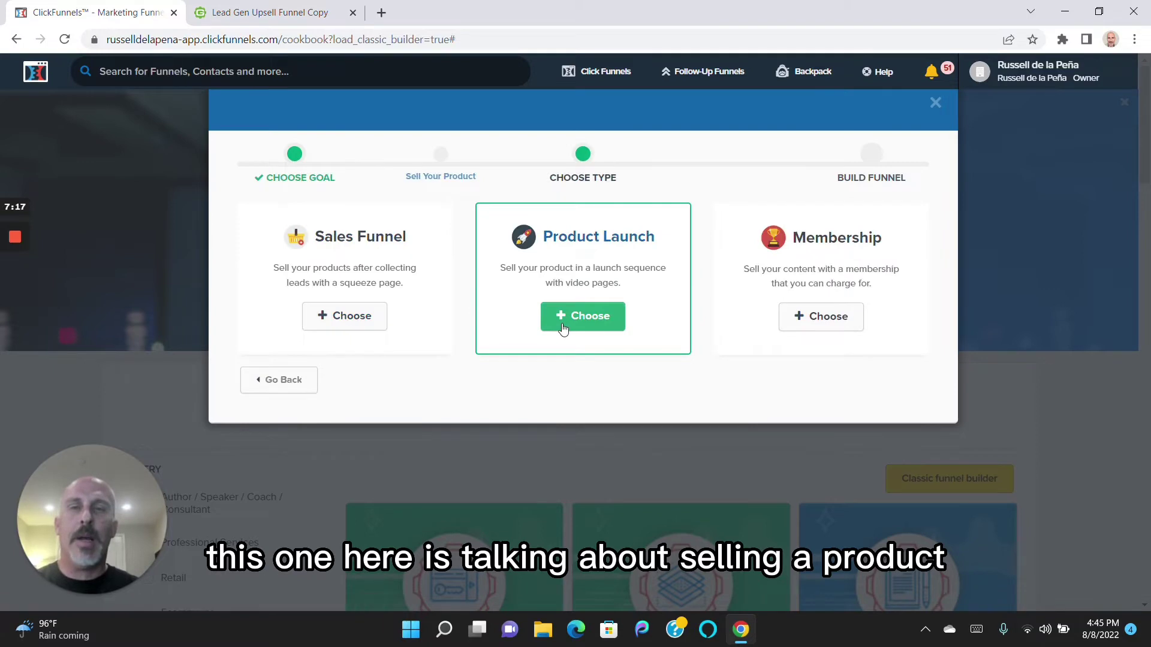
left_click(360, 319)
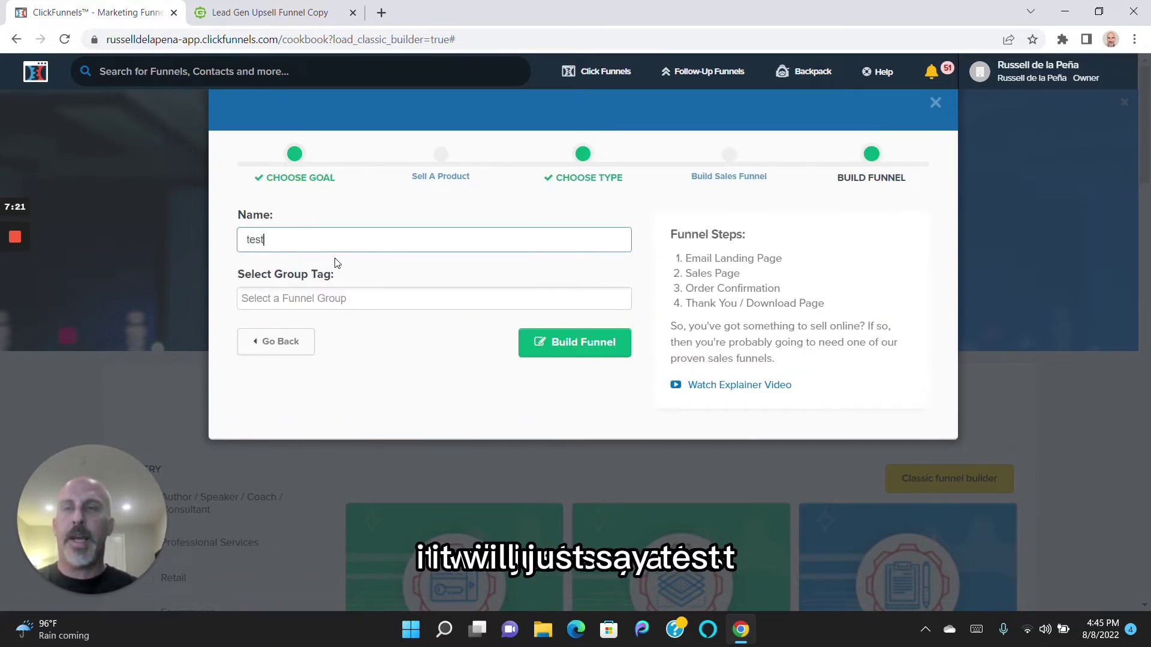
left_click(537, 342)
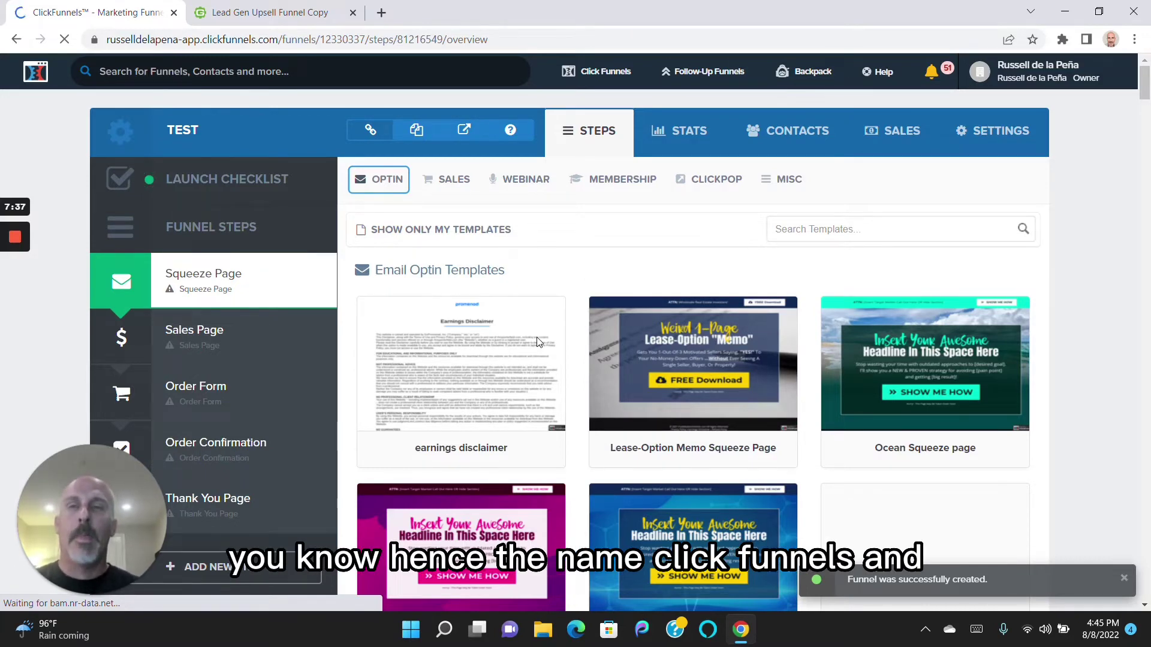
Browse the opt-in templates for the squeeze page and find the Blake Nubar Squeeze Page design.
left_click(374, 183)
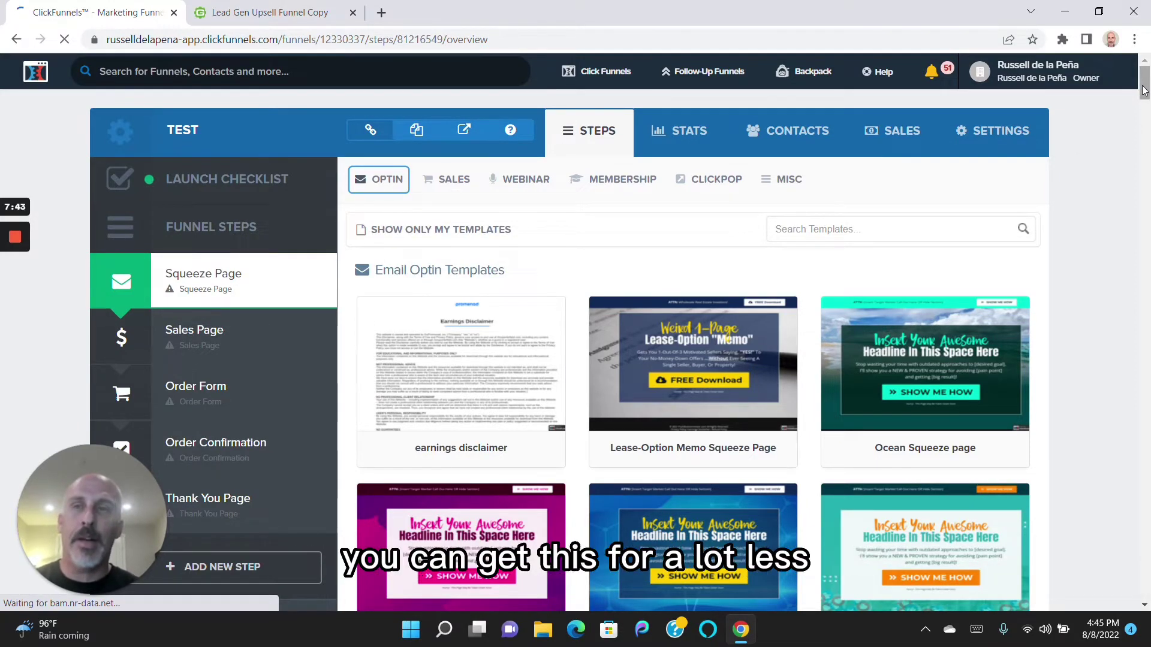
scroll(1144, 90, "down", 1)
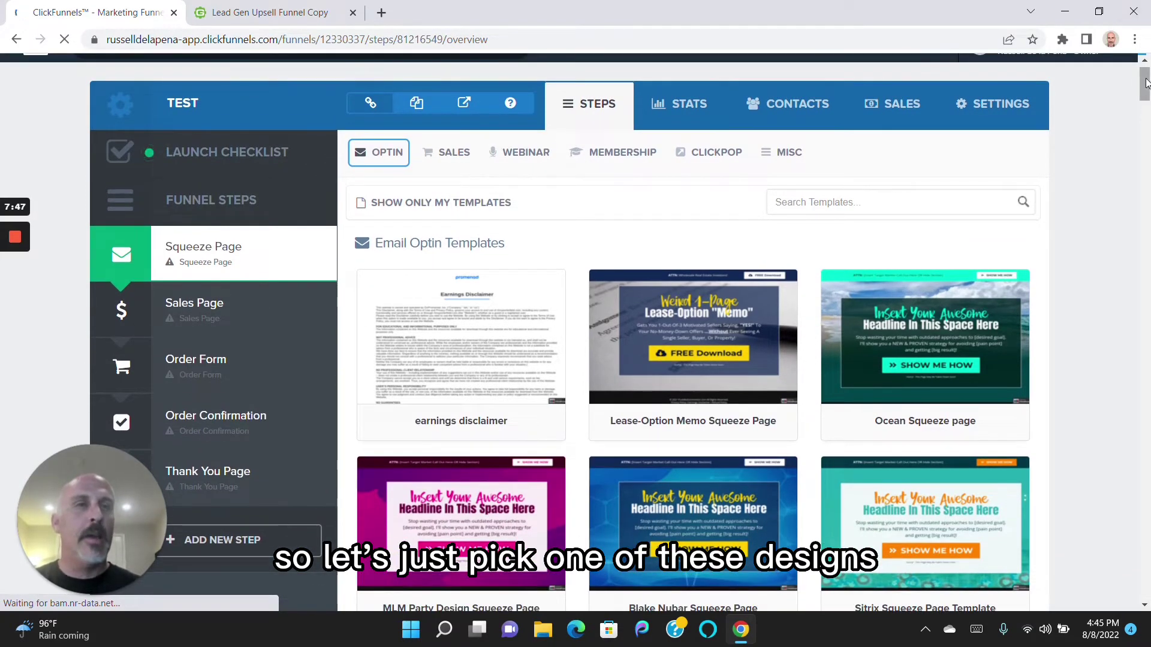
scroll(1146, 84, "down", 3)
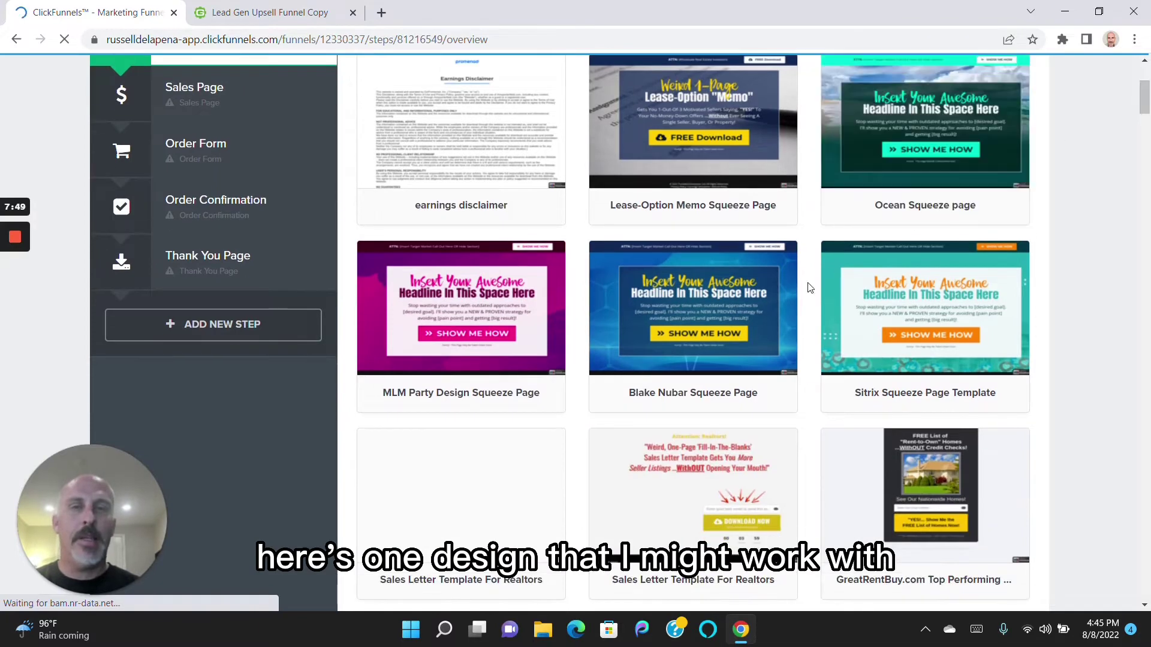
mouse_move(726, 325)
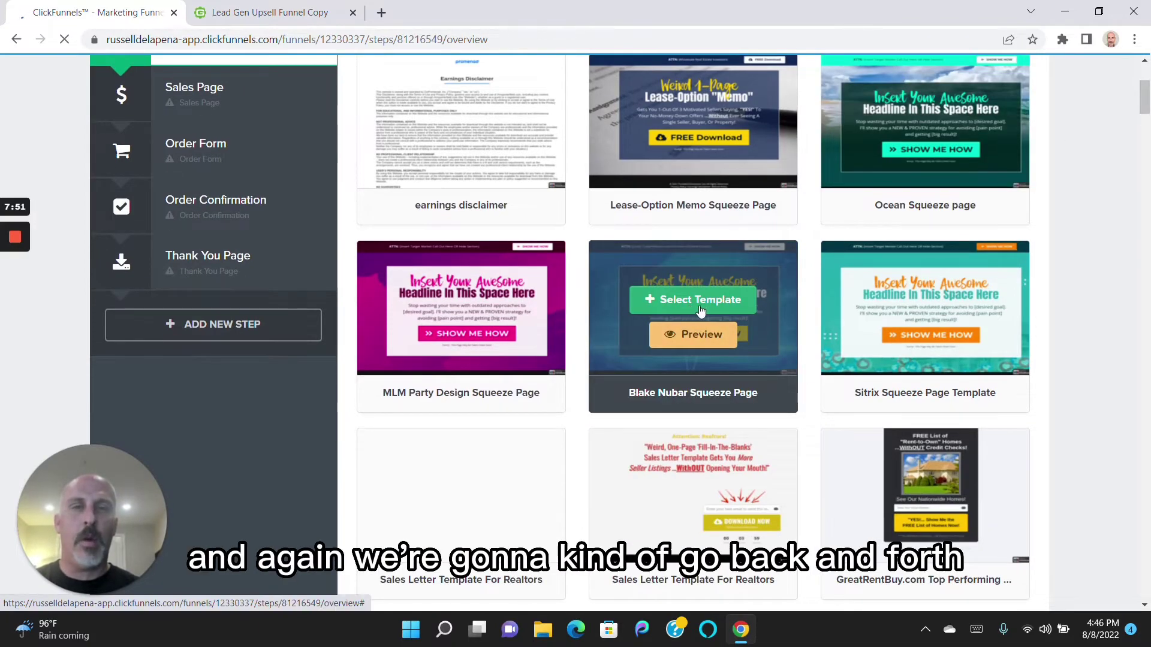
Switch to the Geru funnel map and review its opt-in to upsell path as the blueprint.
left_click(240, 10)
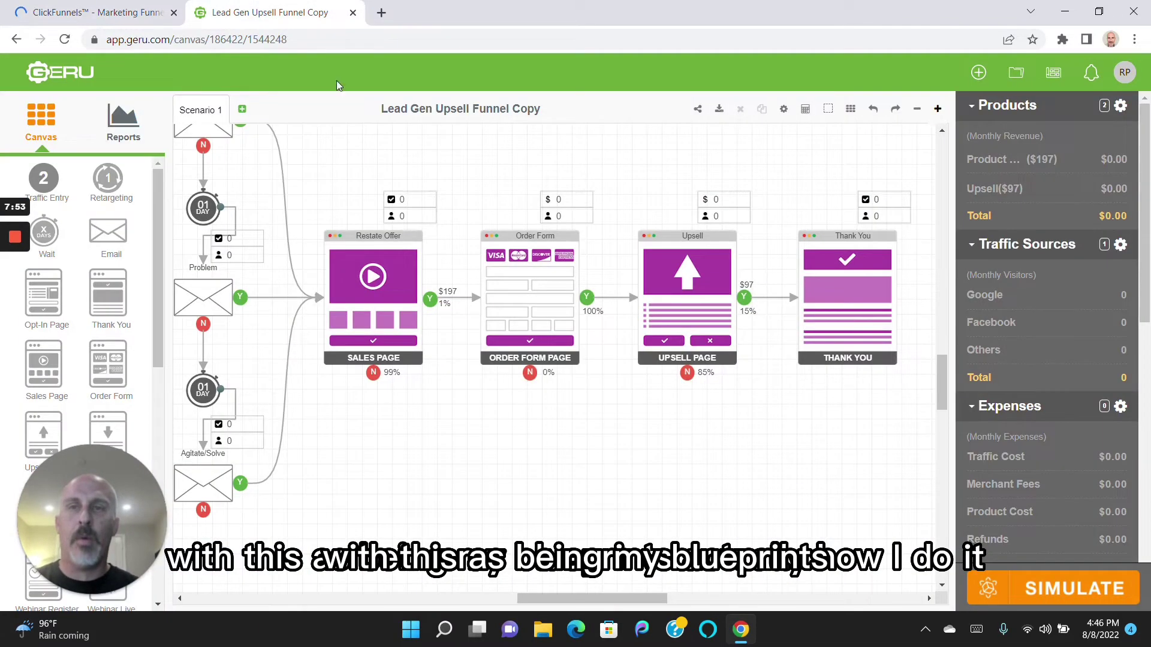
left_click_drag(383, 149, 592, 442)
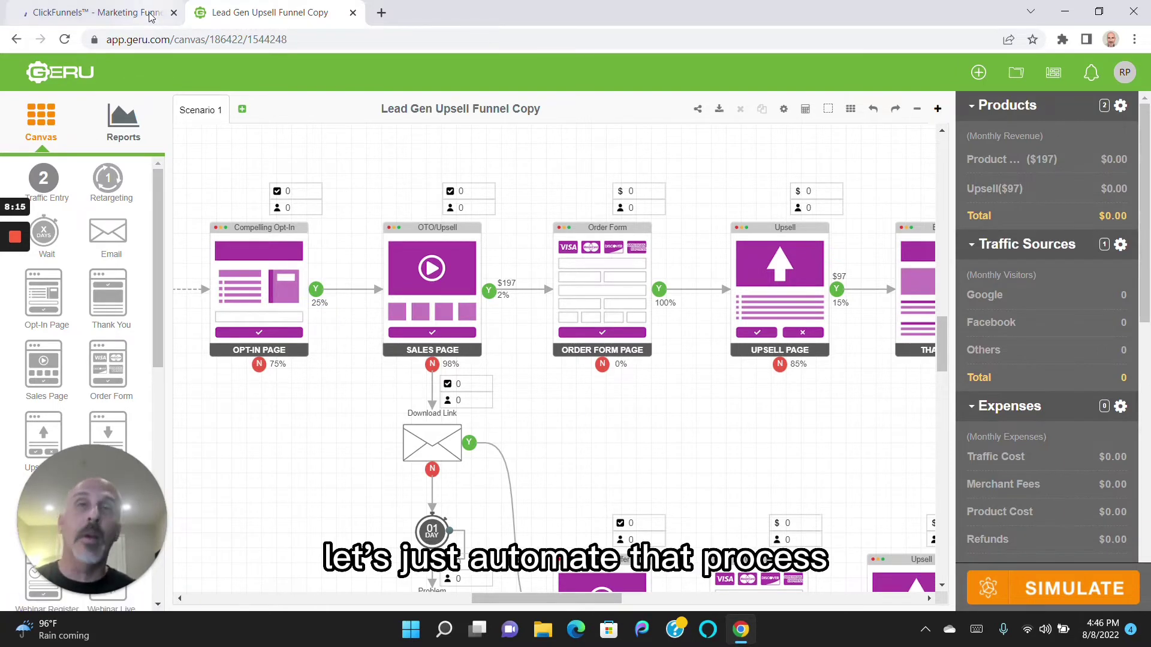
Return to ClickFunnels, apply the Blake Nubar Squeeze Page template to the squeeze page, and open the page for editing.
mouse_move(151, 17)
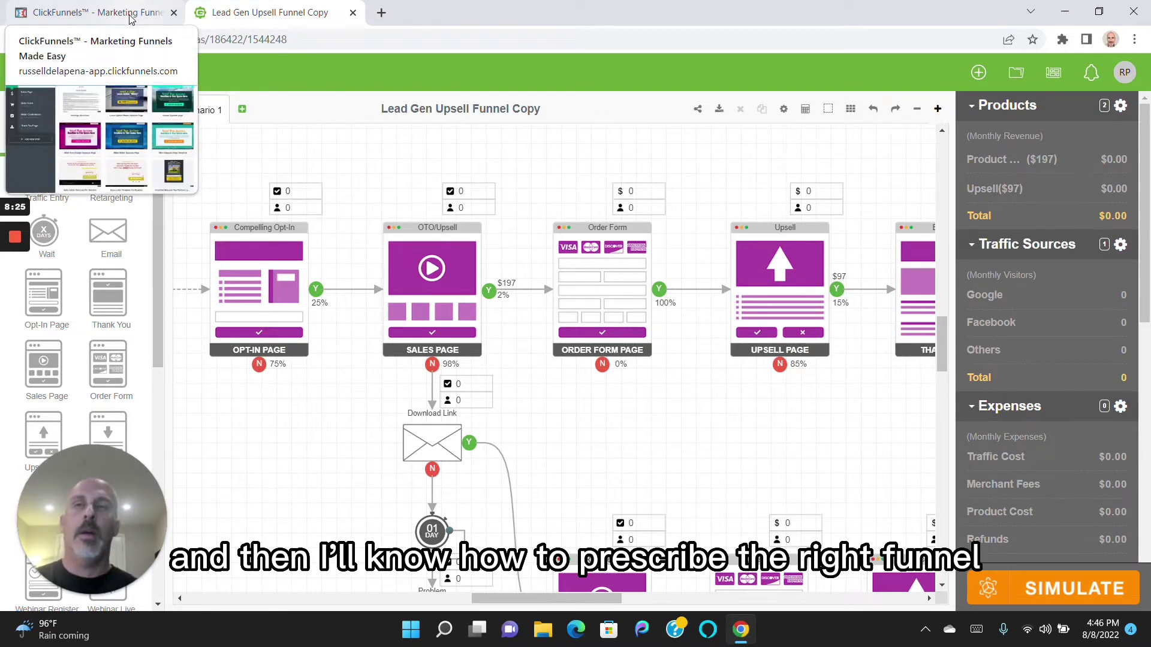
left_click(100, 16)
mouse_move(706, 331)
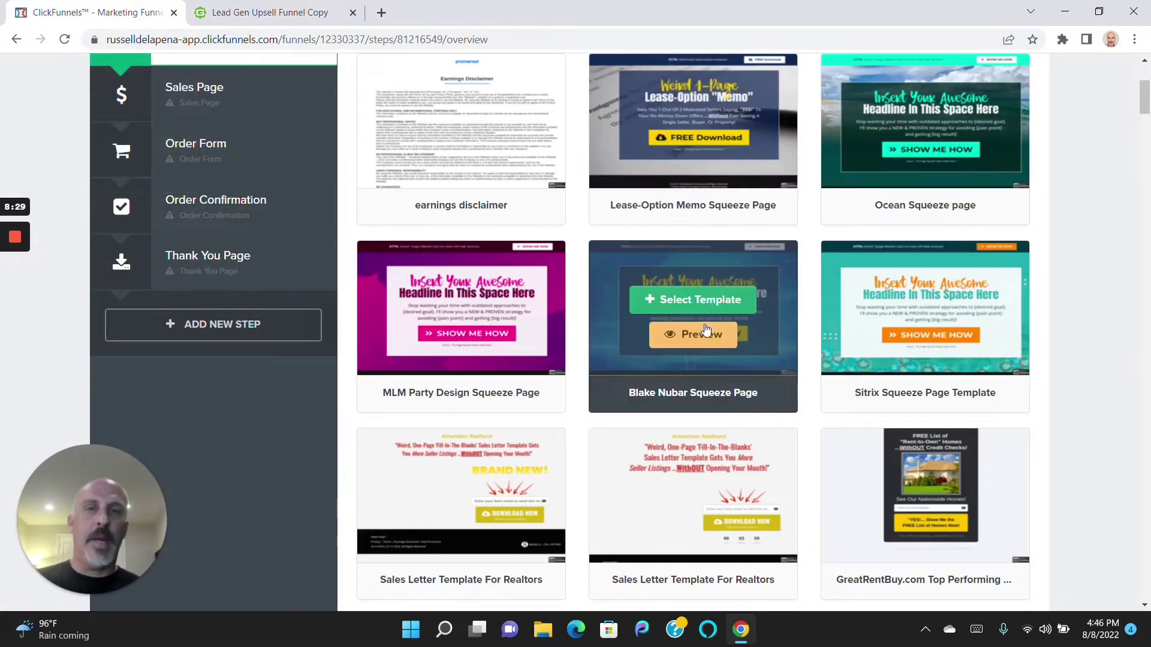
left_click(693, 309)
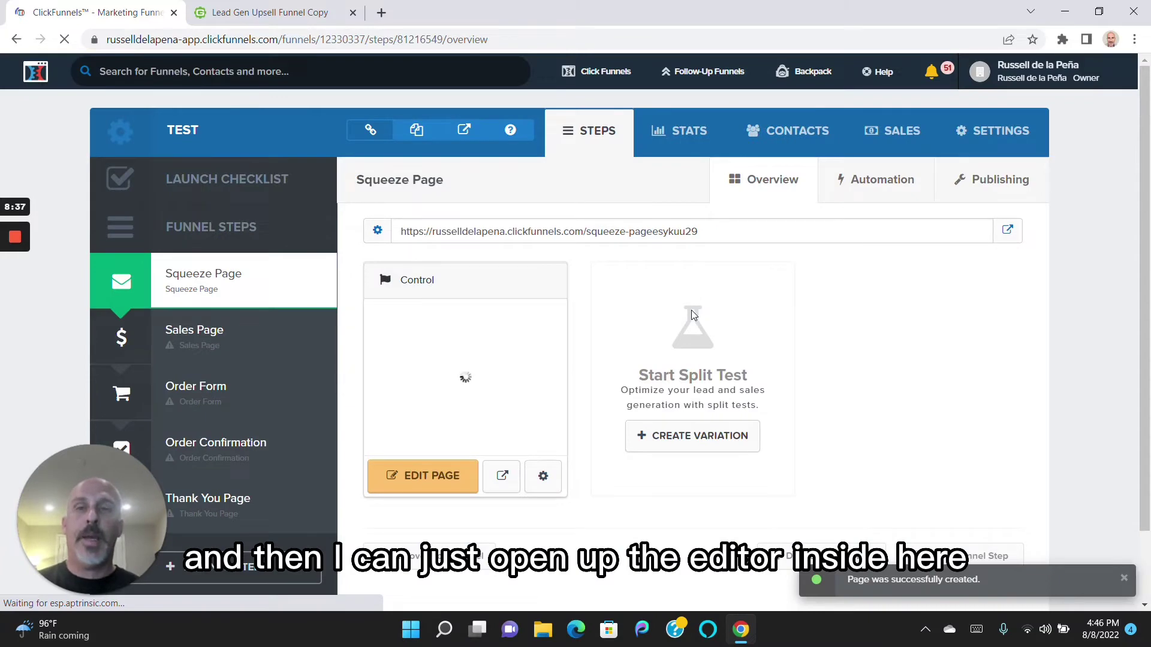
left_click(443, 487)
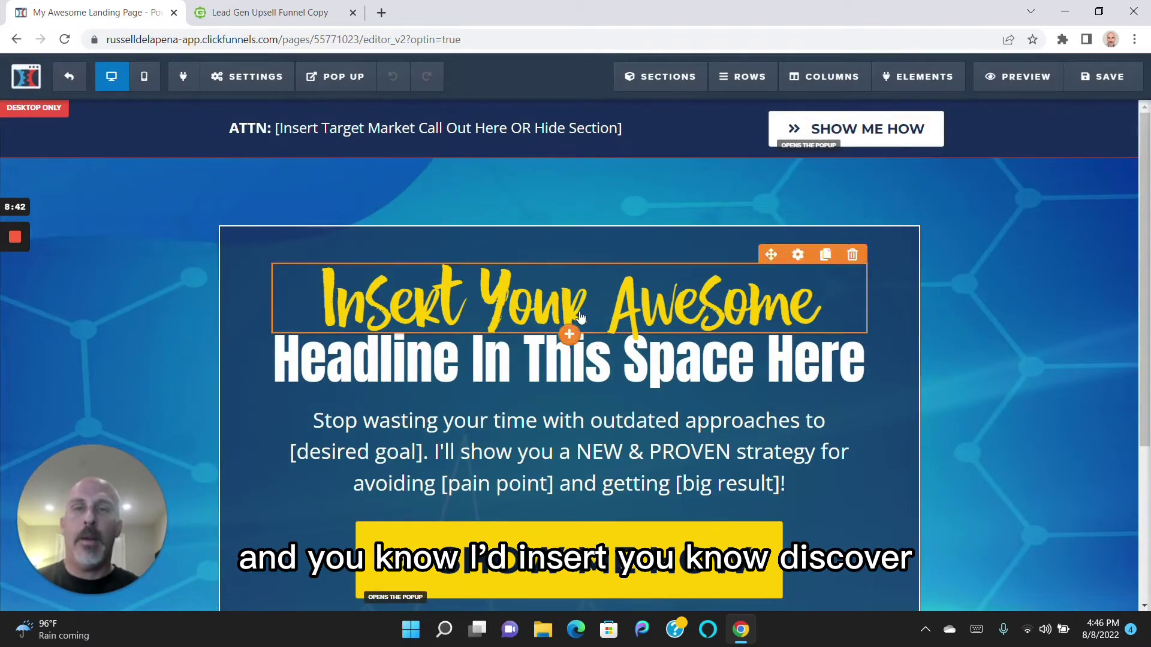
Replace the yellow script headline above the main headline with "FREE Checklist!".
left_click(582, 317)
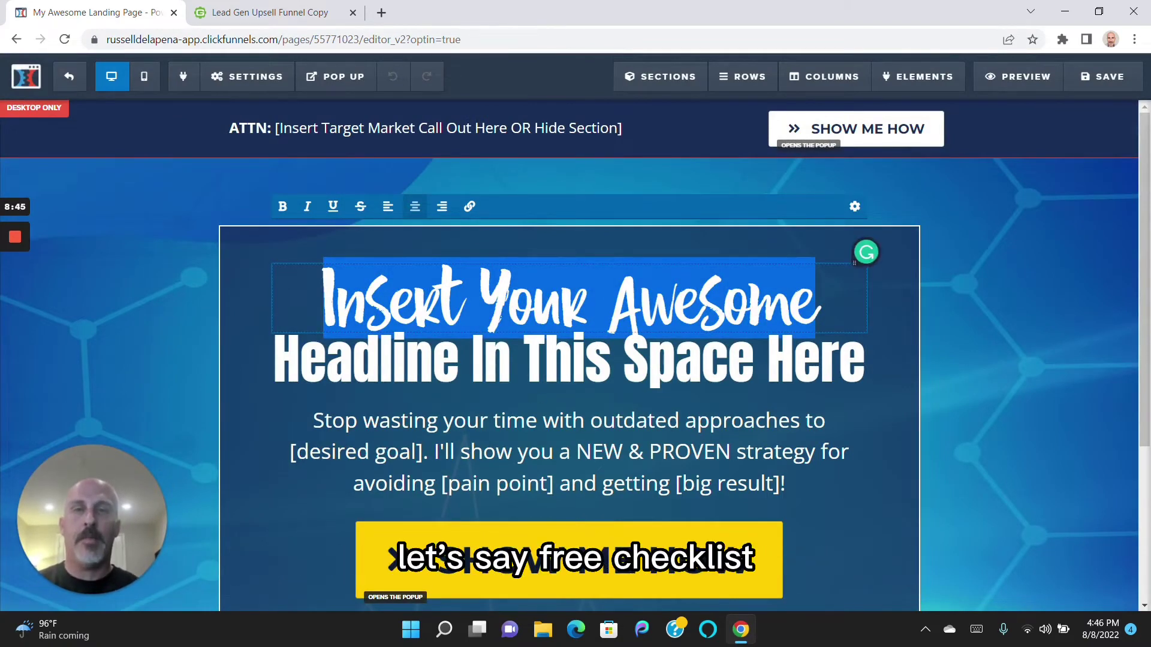
type("FREE C")
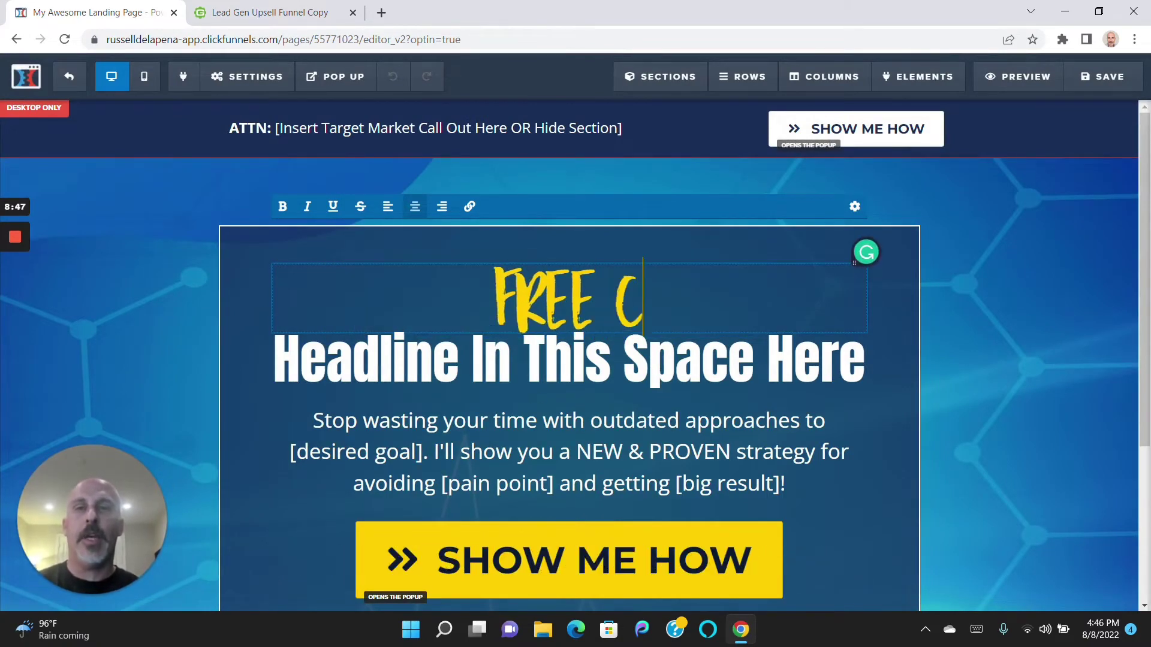
type("hecklist!")
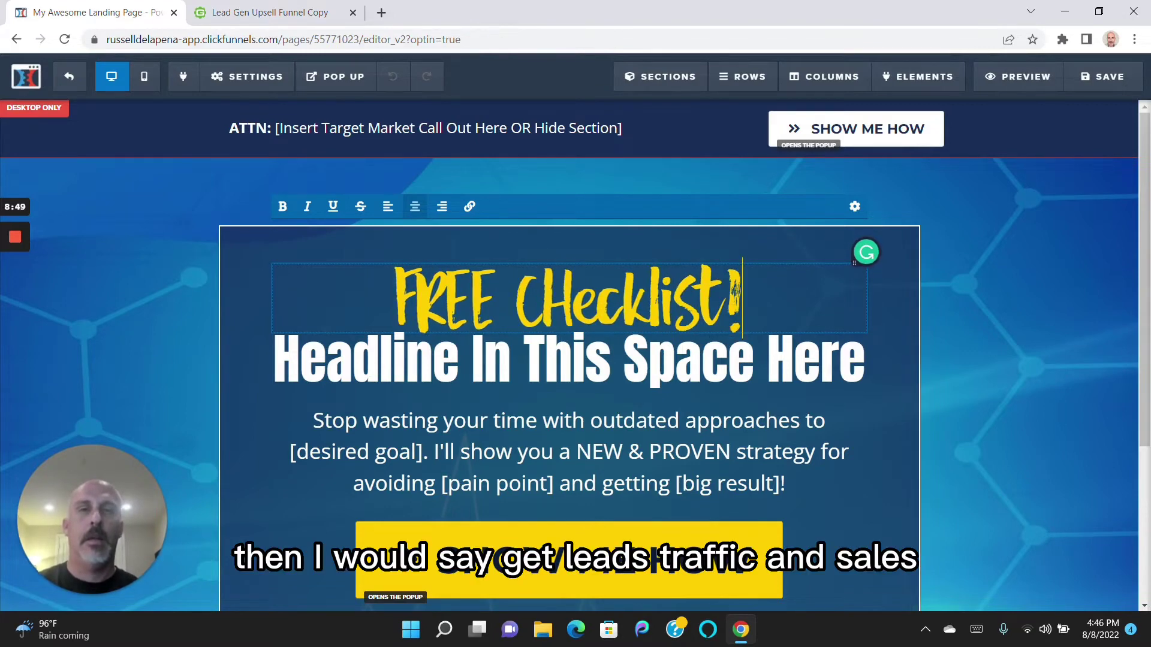
Replace the white main headline with "Get Leads, Traffic, & Sales!".
triple_click(655, 383)
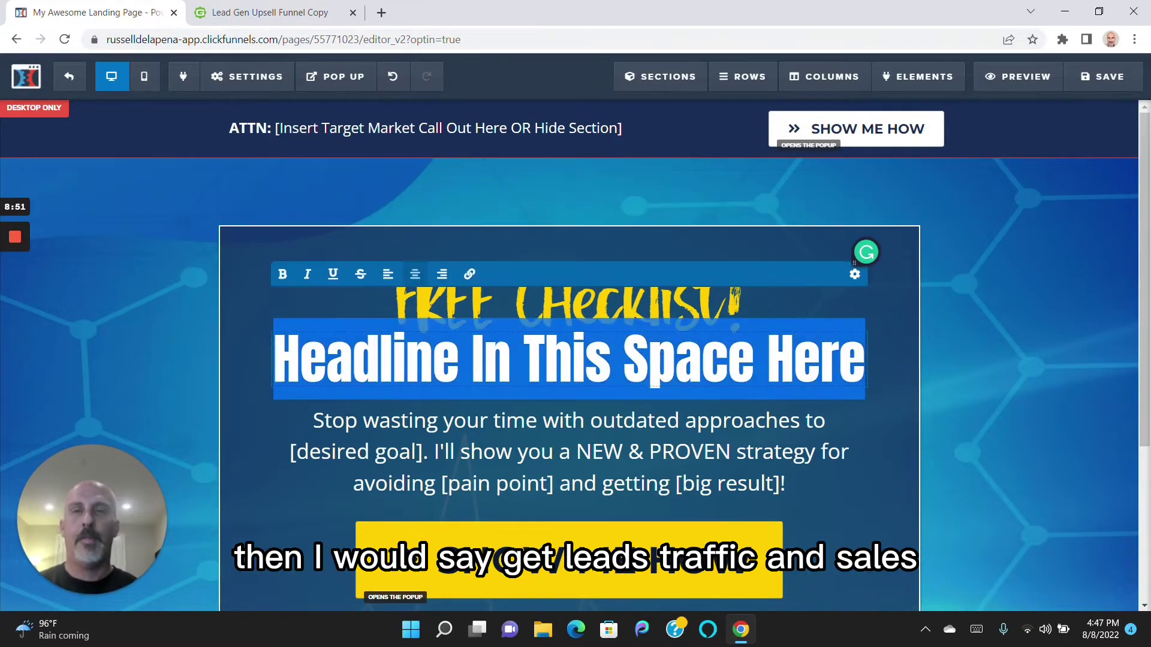
type("Get Leads")
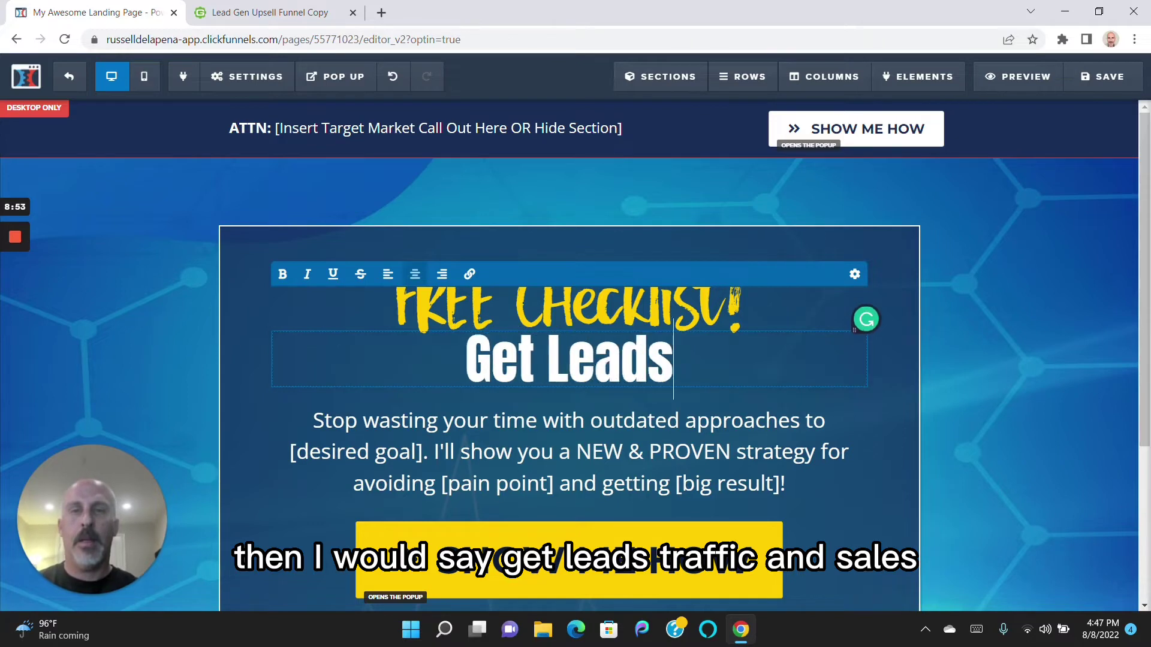
type(", Traffic, ")
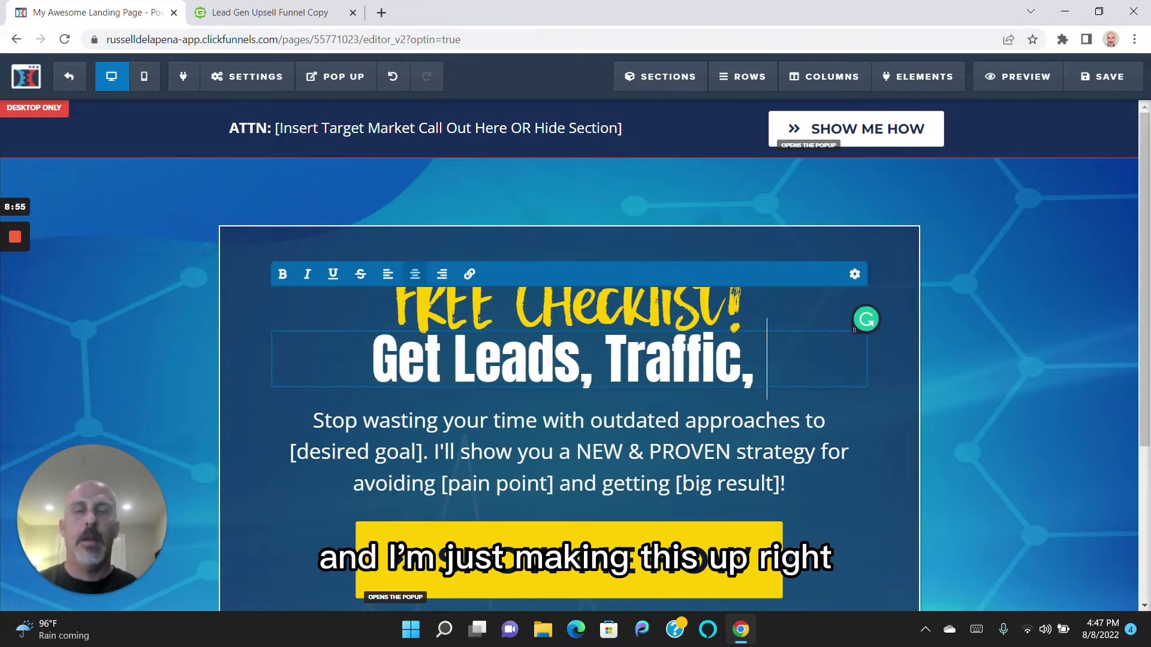
type("& S")
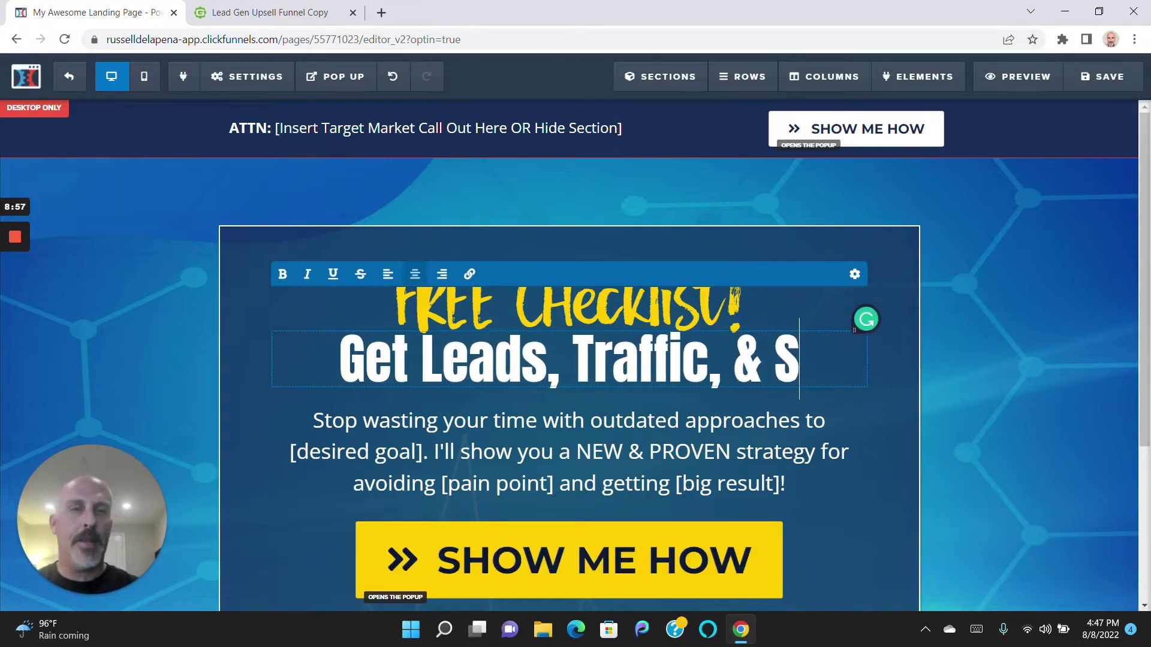
type("ales@!")
key("BackSpace")
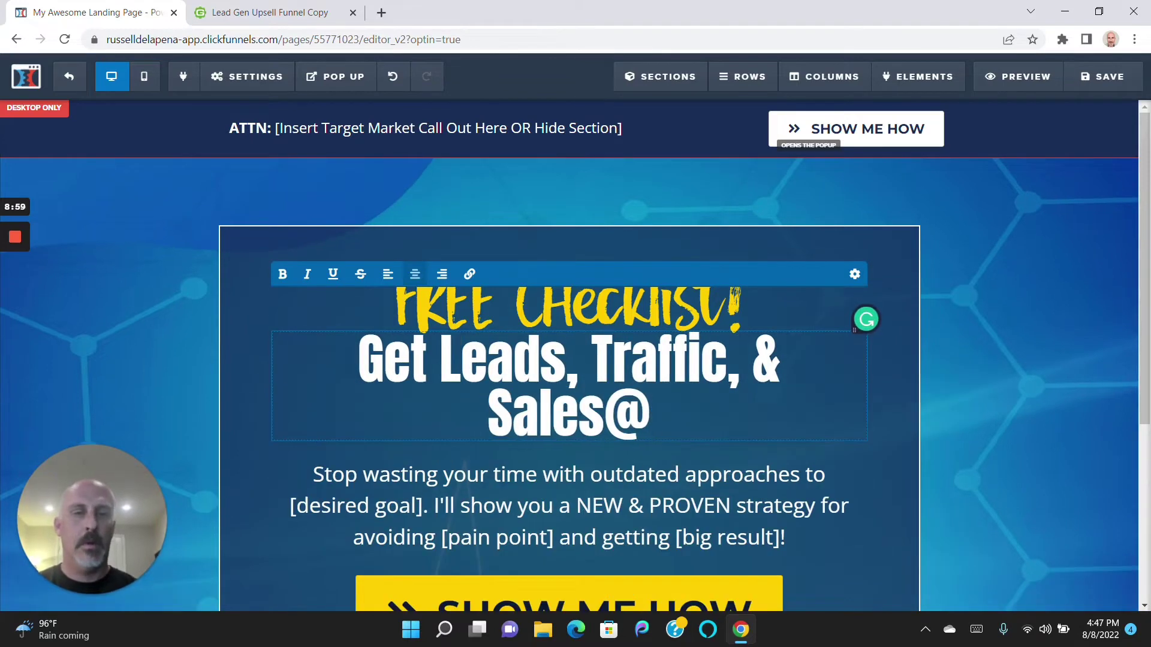
key("BackSpace")
type("!")
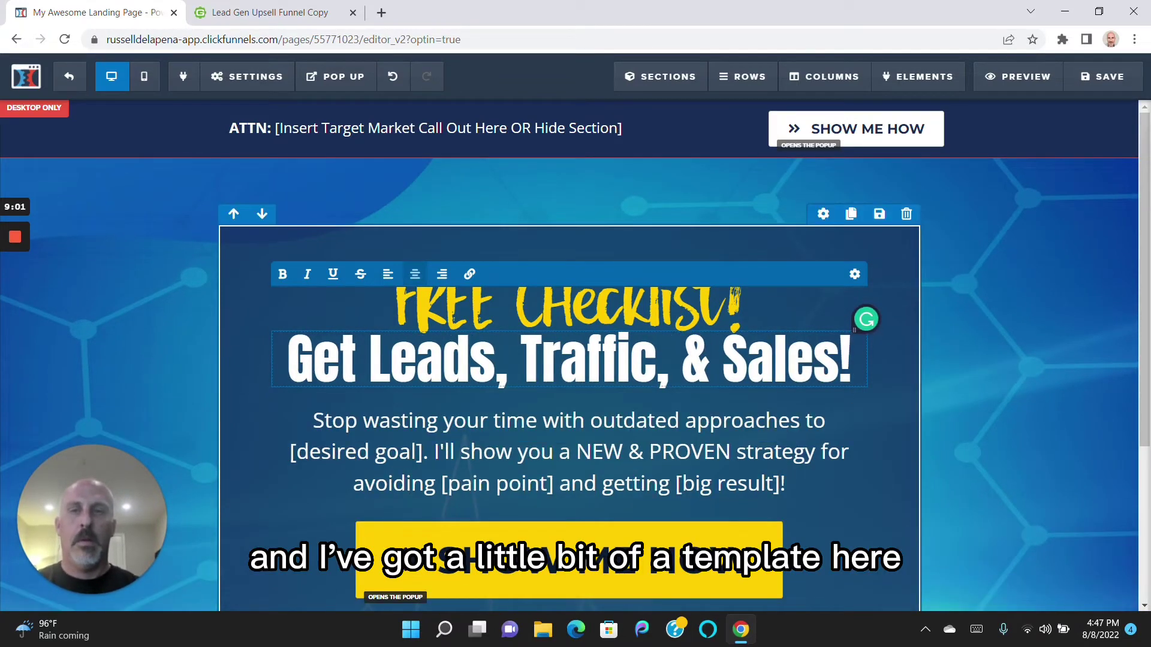
Replace the [desired goal] placeholder in the subheadline paragraph with "getting leads and sales face-to-face".
left_click(628, 452)
left_click(572, 421)
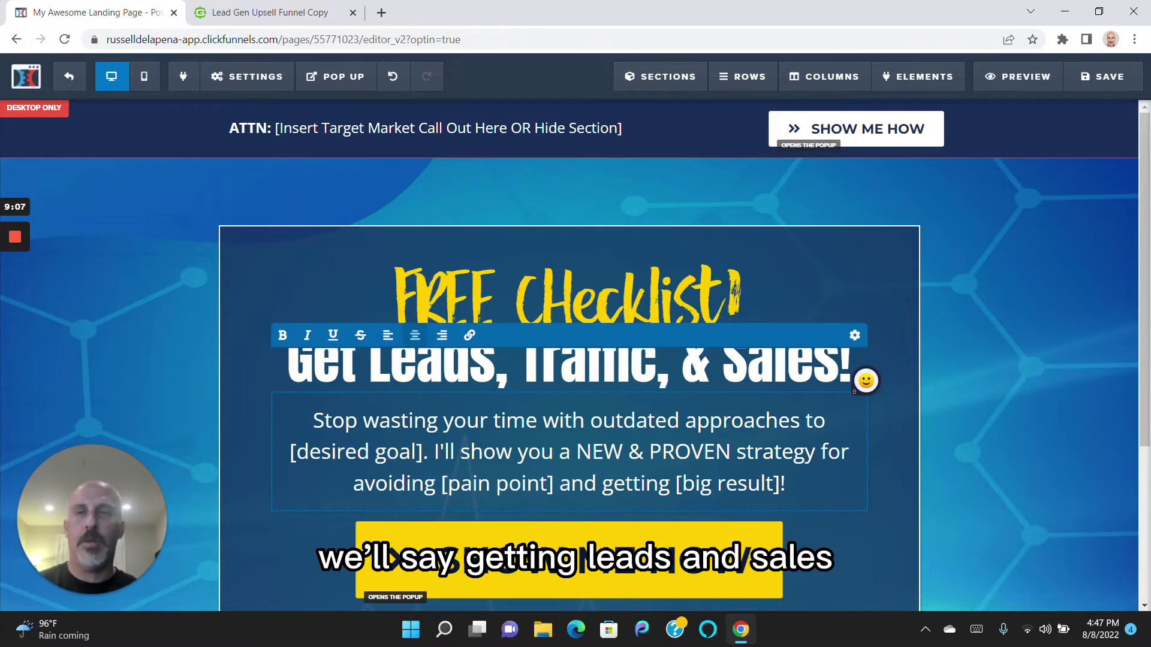
left_click_drag(290, 451, 428, 451)
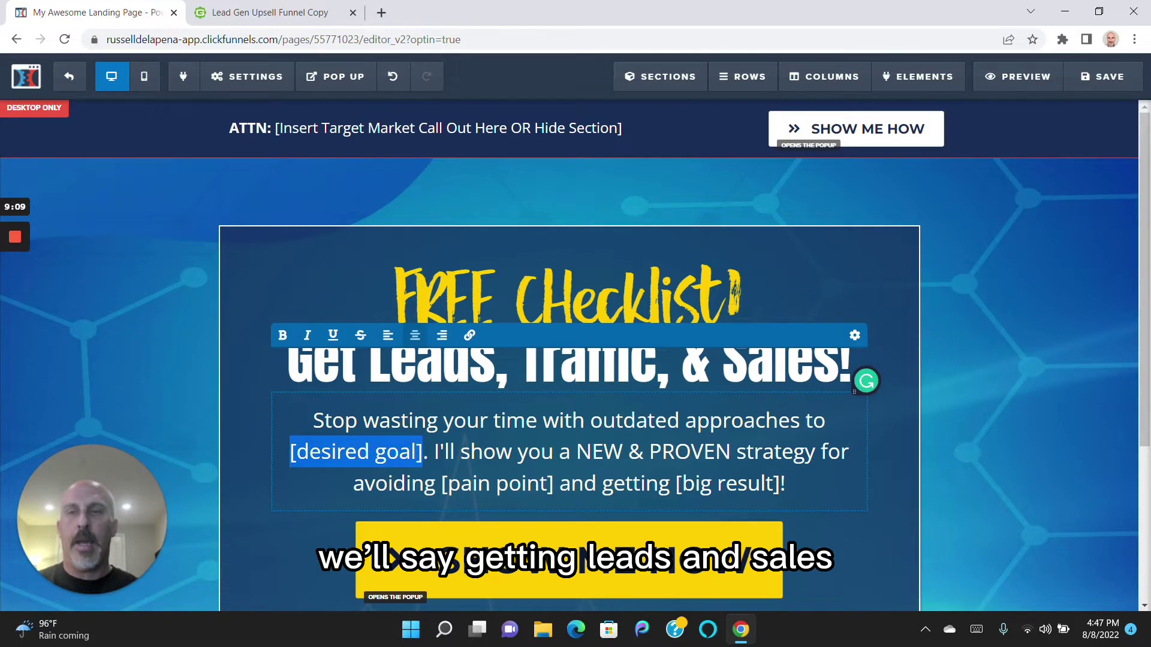
type("getting leads")
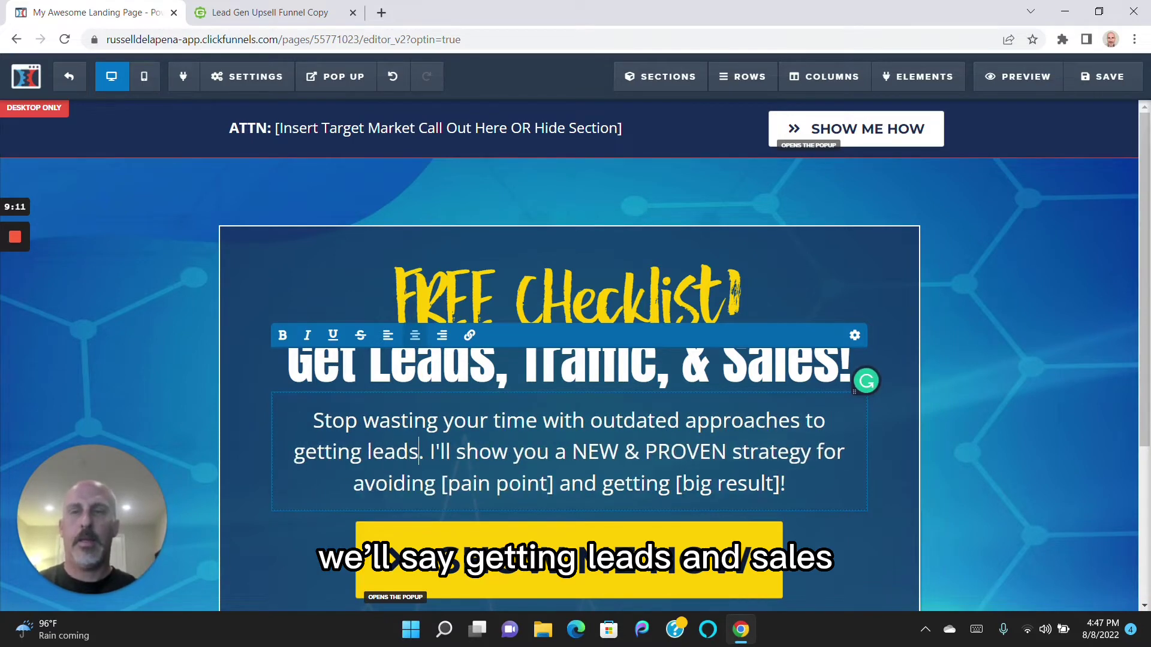
type(" and sal")
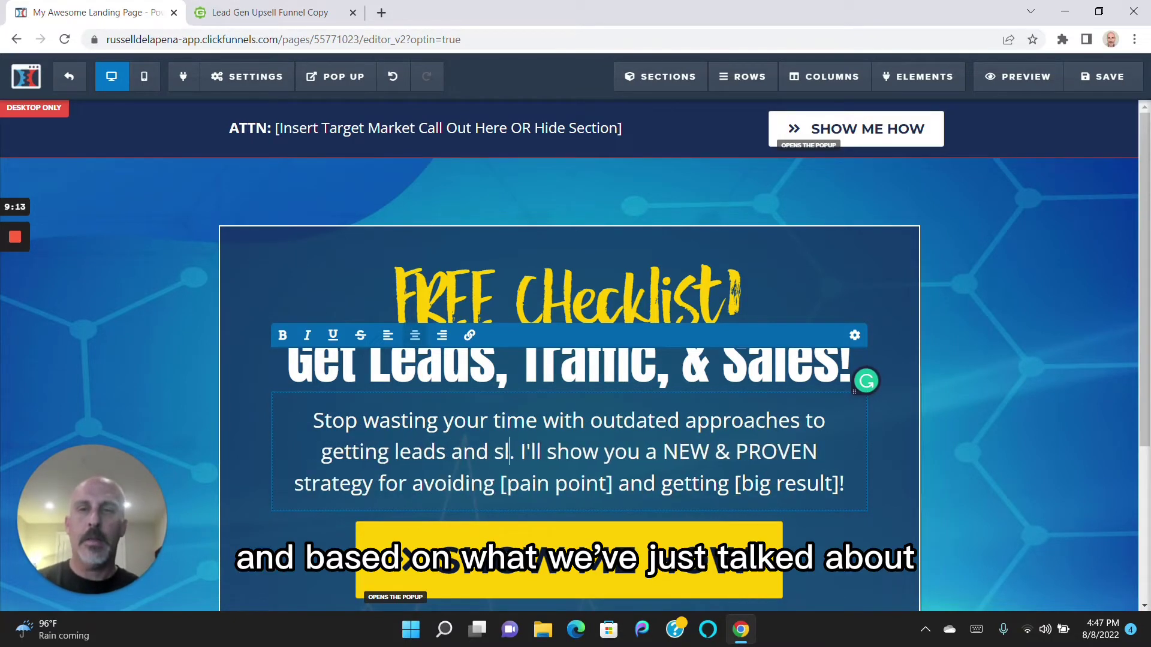
type("es face-to")
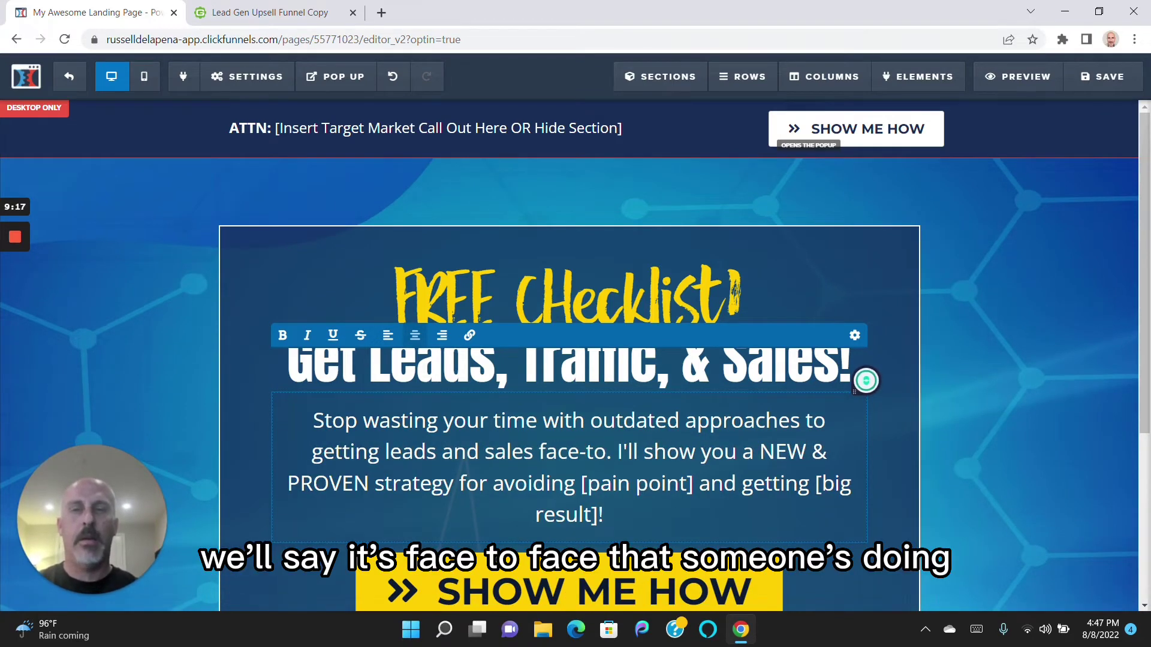
type("-face")
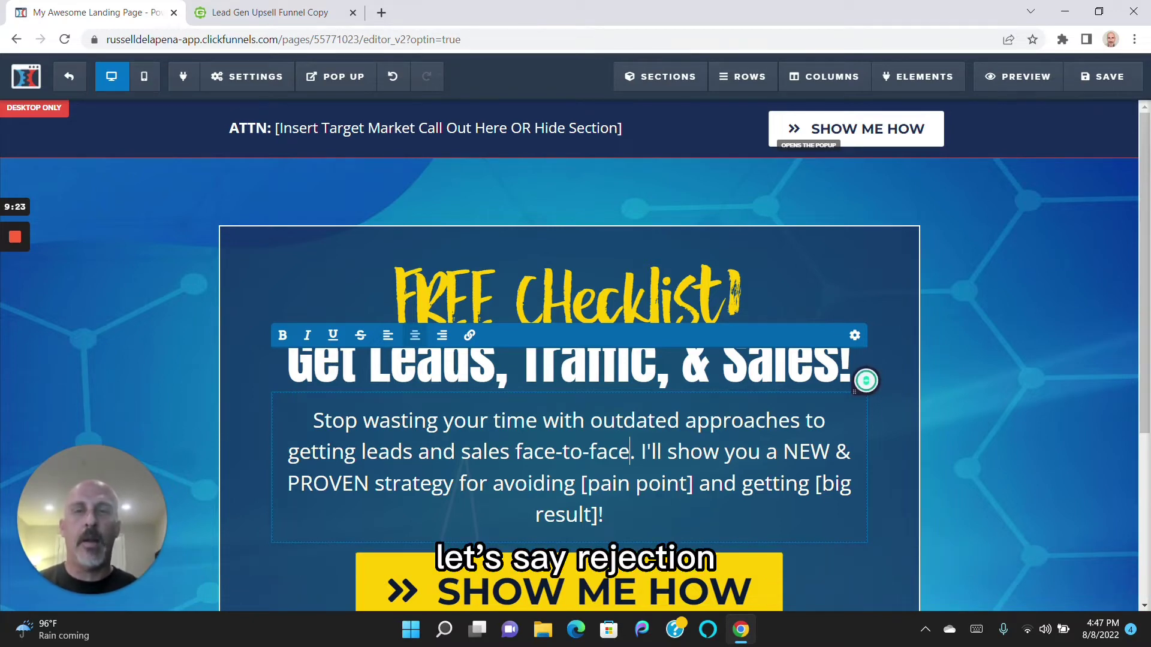
Replace the subheadline's [pain point] placeholder with "rejection" and its [big result] ending with "automated sales instead!".
left_click_drag(579, 483, 699, 483)
type("rejection")
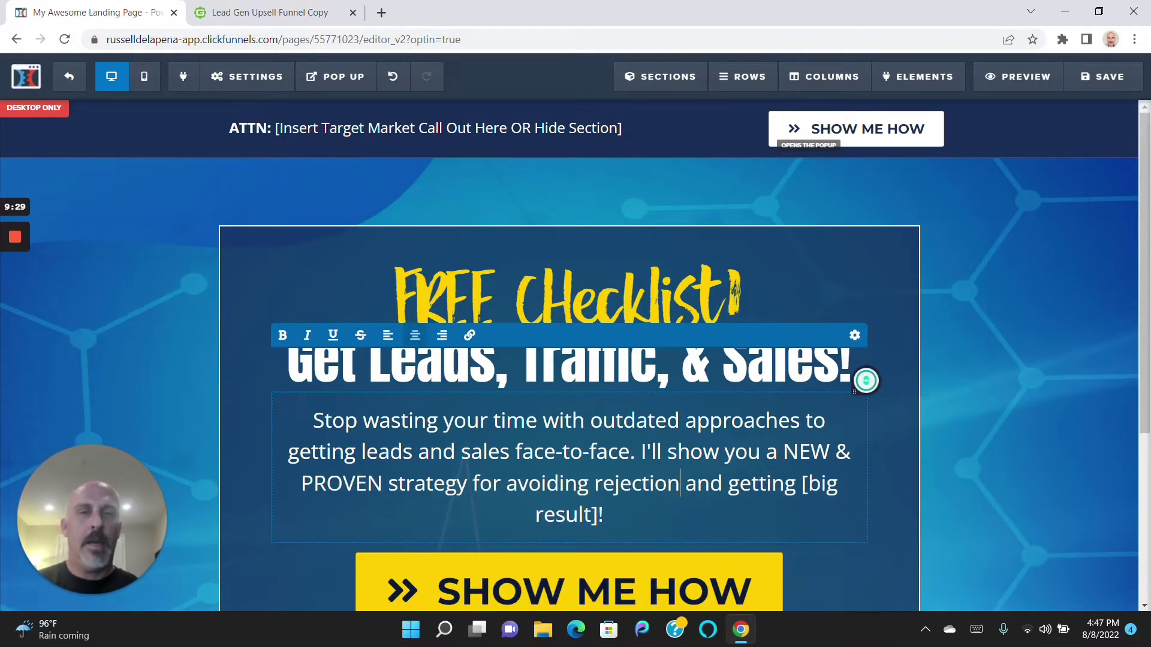
left_click_drag(801, 484, 591, 515)
left_click(801, 483)
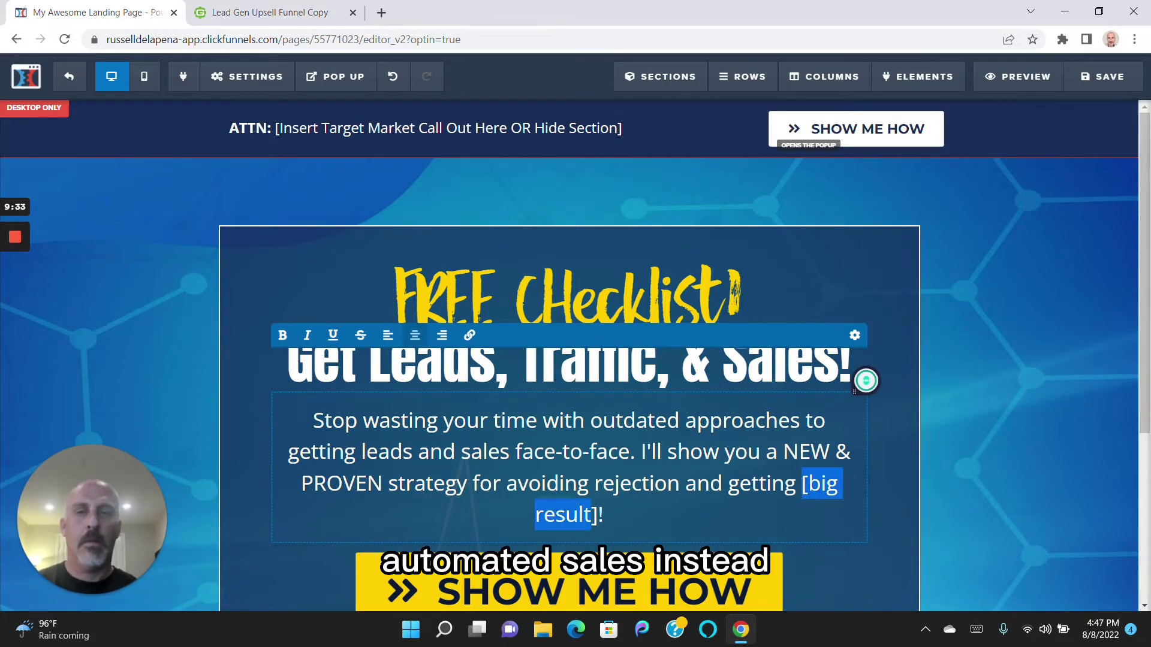
type("automate")
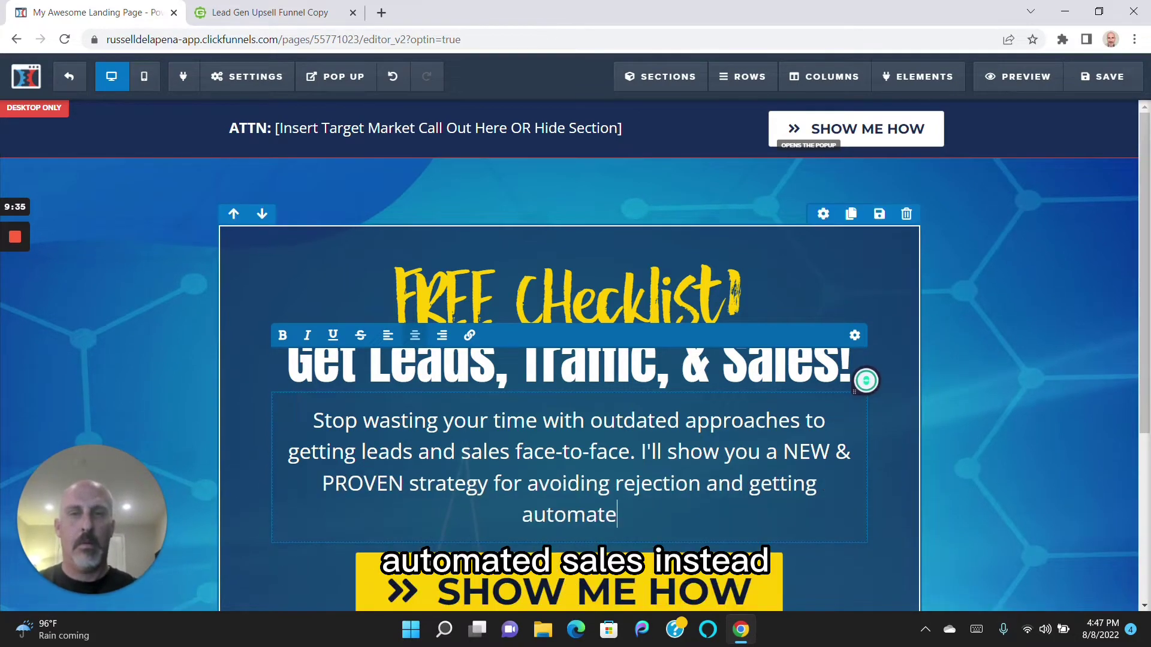
type("d sales instead!")
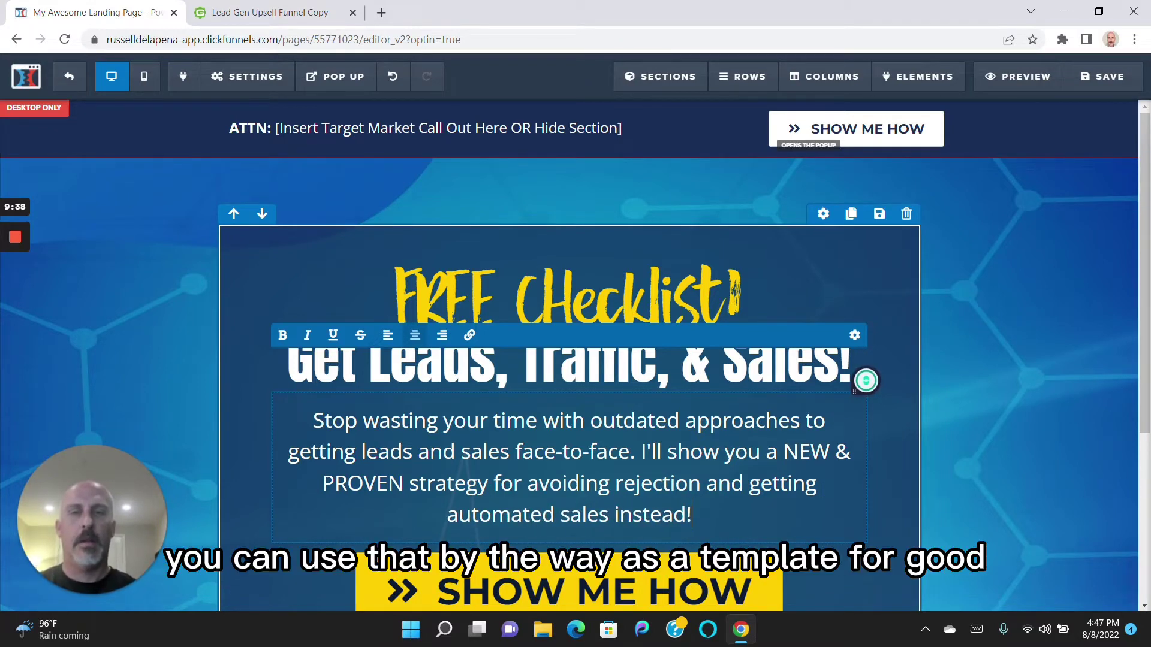
left_click(883, 523)
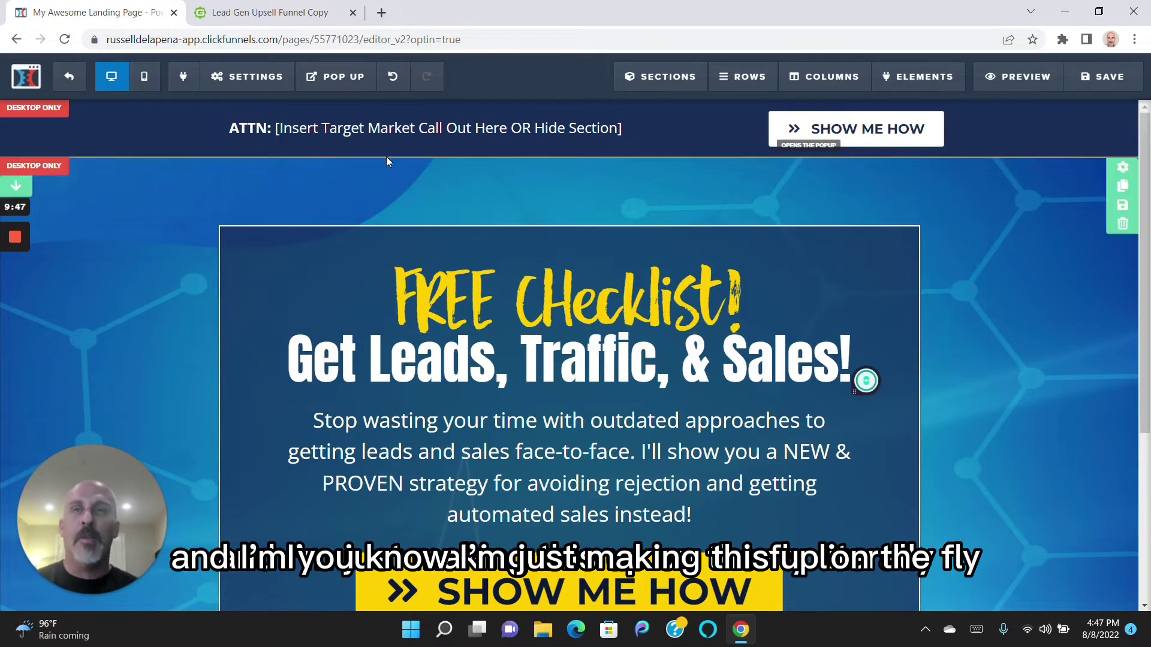
Replace the target market placeholder after "ATTN:" in the header bar with "Entrepreneurs & Salespeople!".
left_click(379, 131)
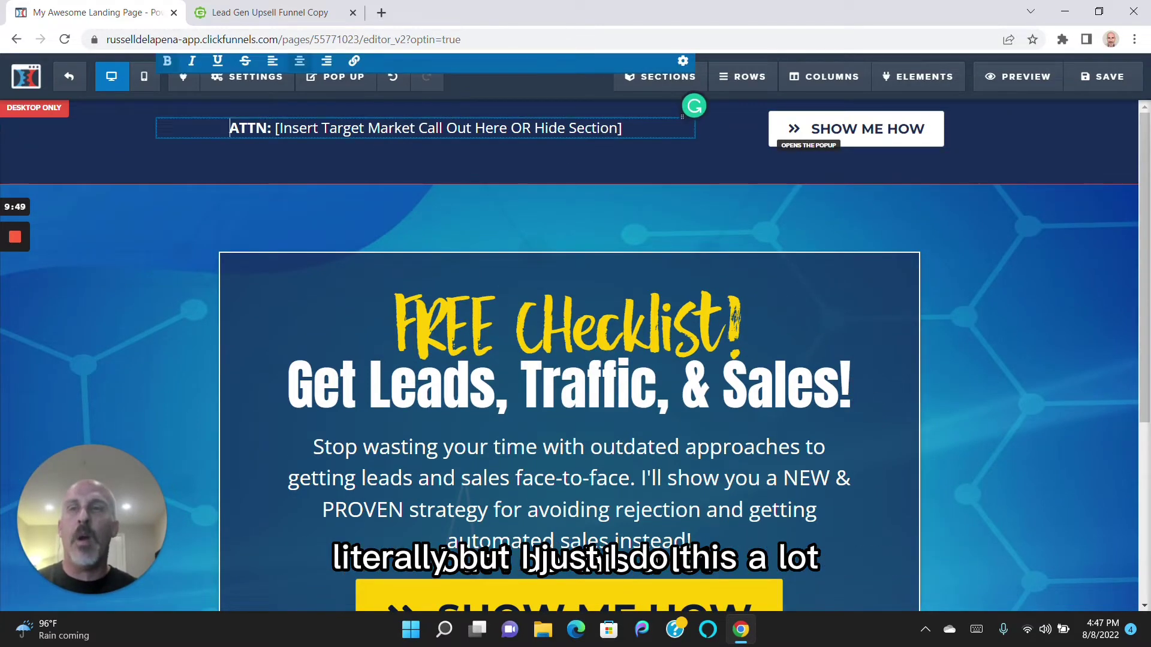
left_click_drag(275, 128, 628, 125)
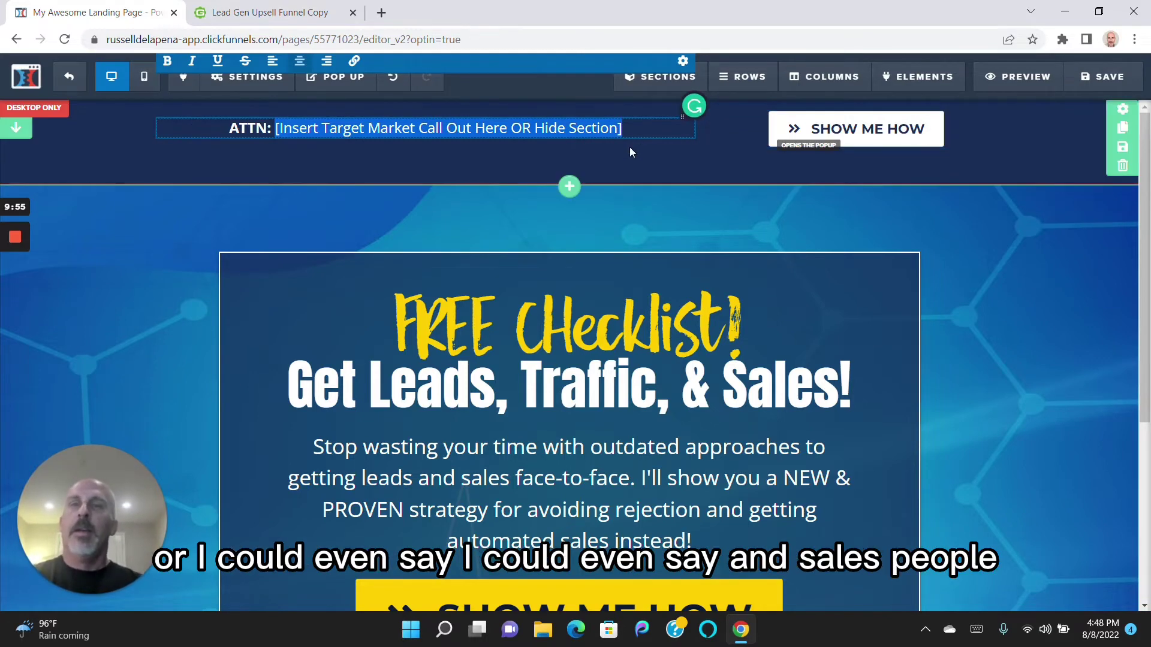
type("Entre")
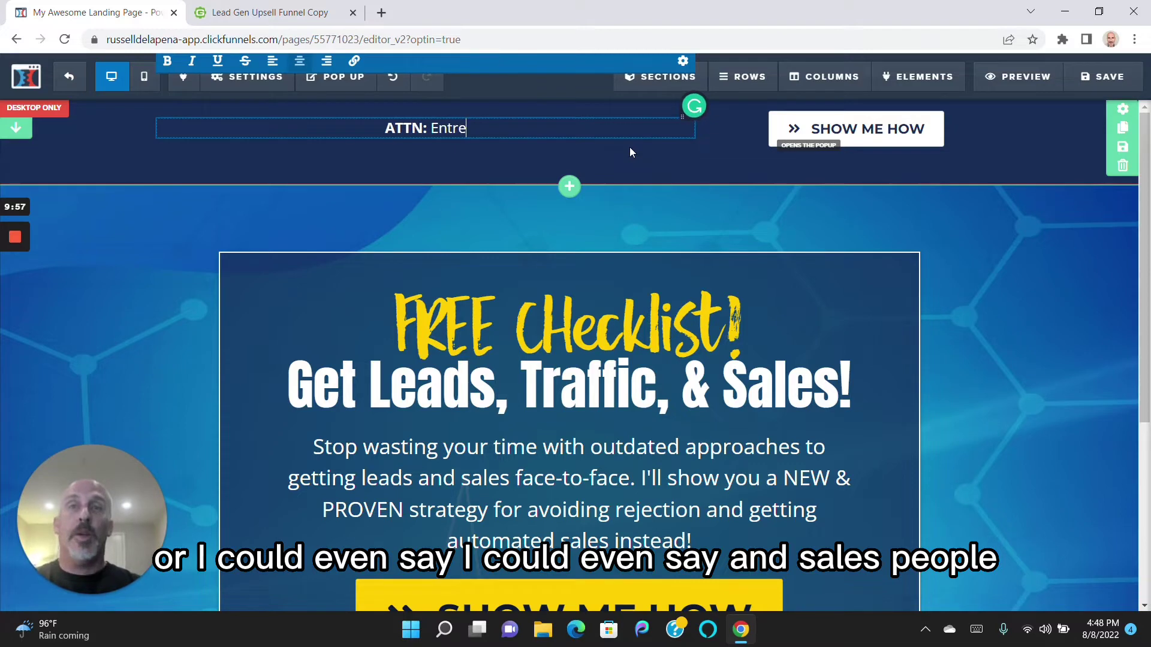
type("preneurs ")
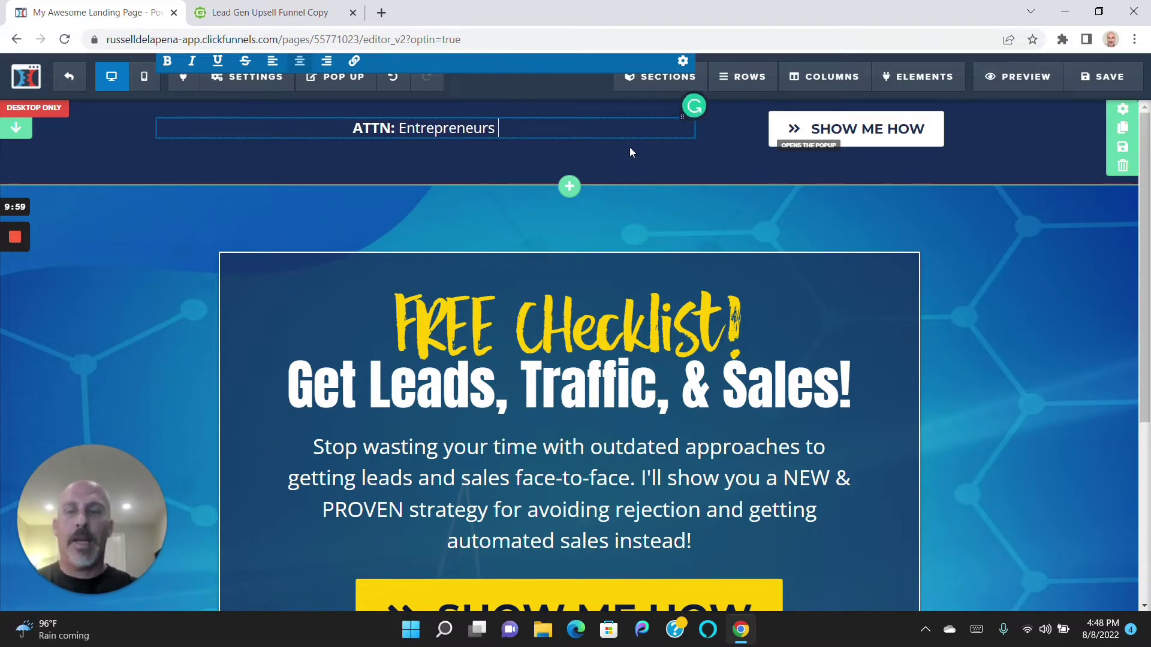
type("& Salespoepl")
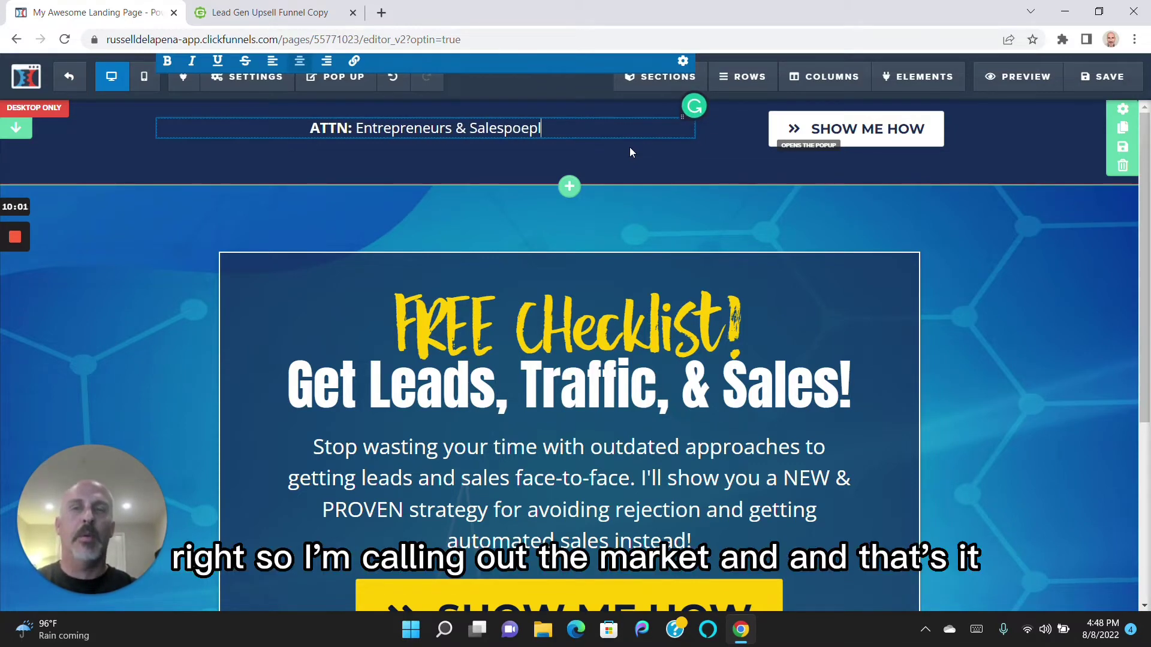
key("BackSpace")
key("BackSpace")
key("BackSpace")
key("BackSpace")
type("eople!")
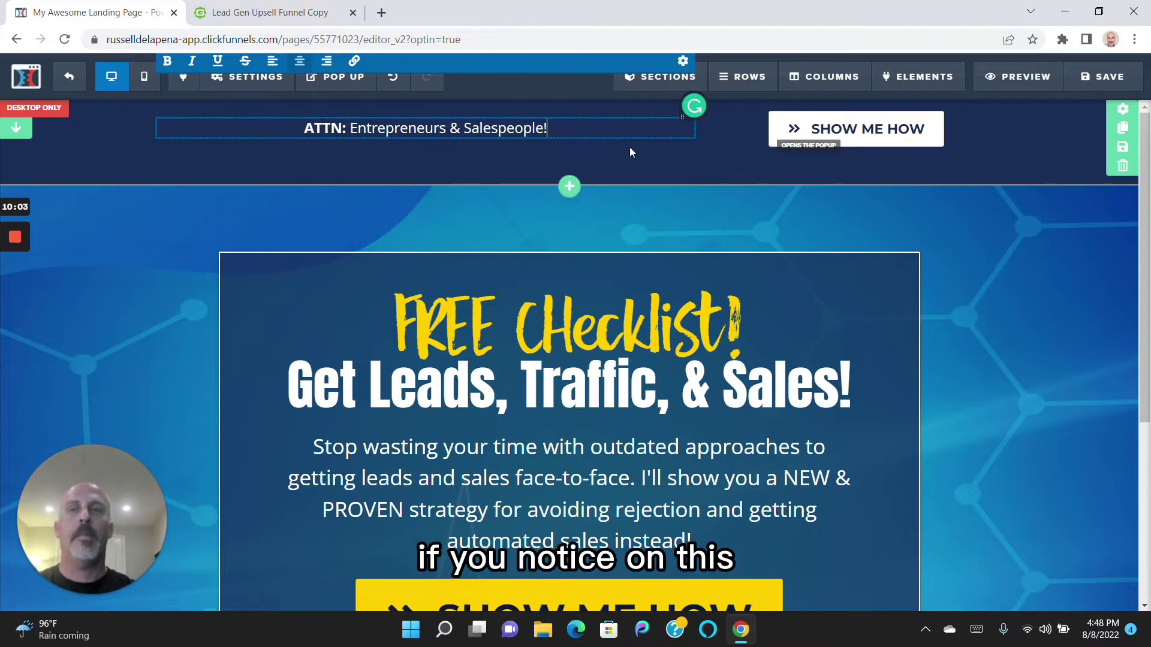
left_click(685, 158)
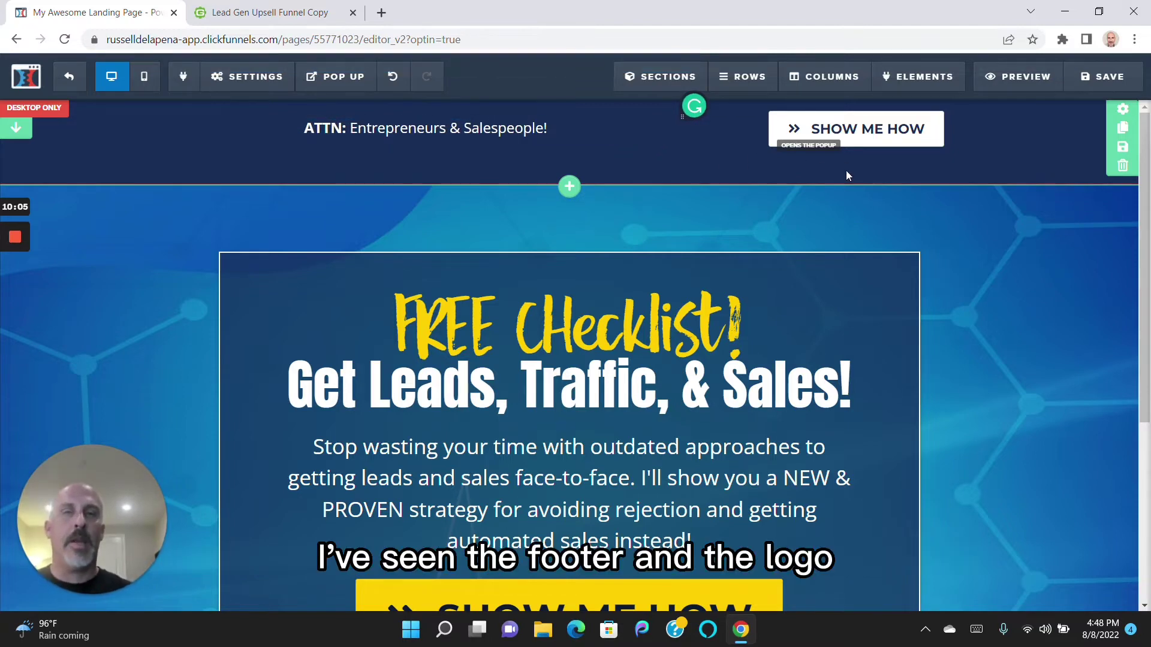
Save the squeeze page with the SEO page title set to "Sales Funnel TEst".
left_click_drag(1149, 183, 1139, 241)
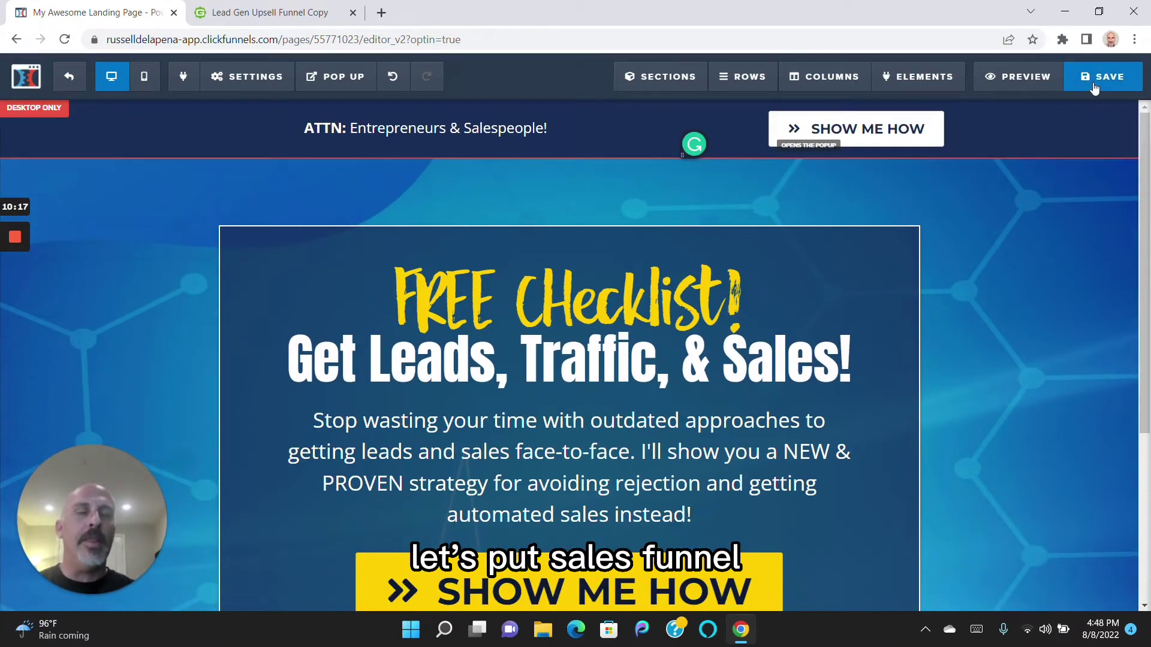
left_click(1103, 76)
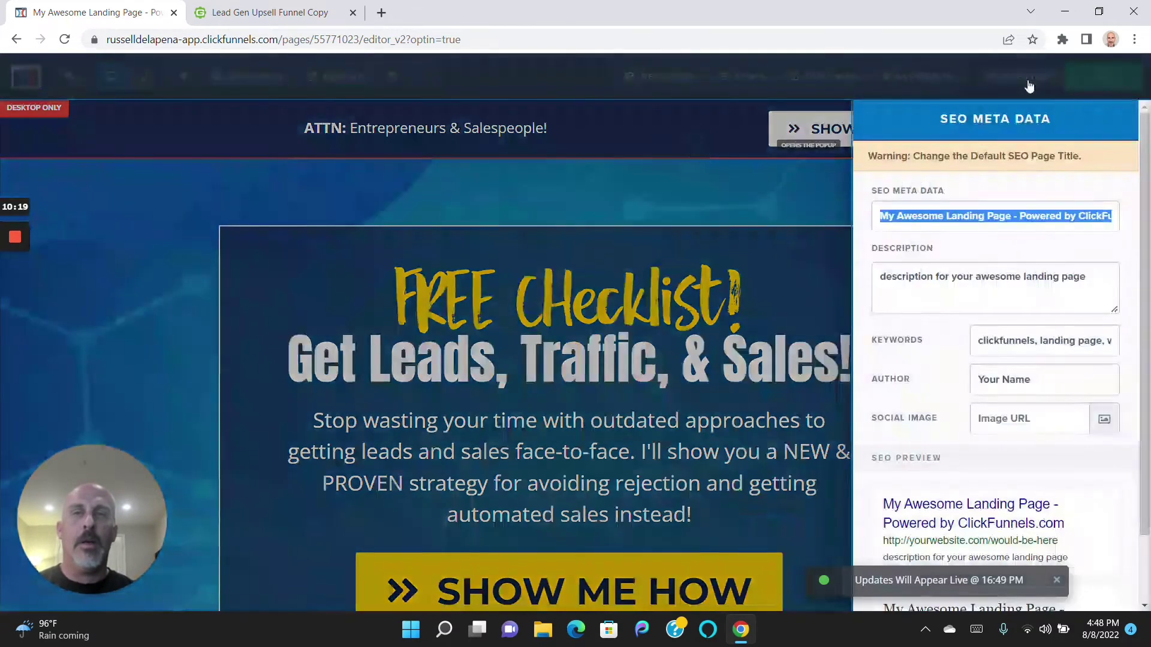
type("Sale")
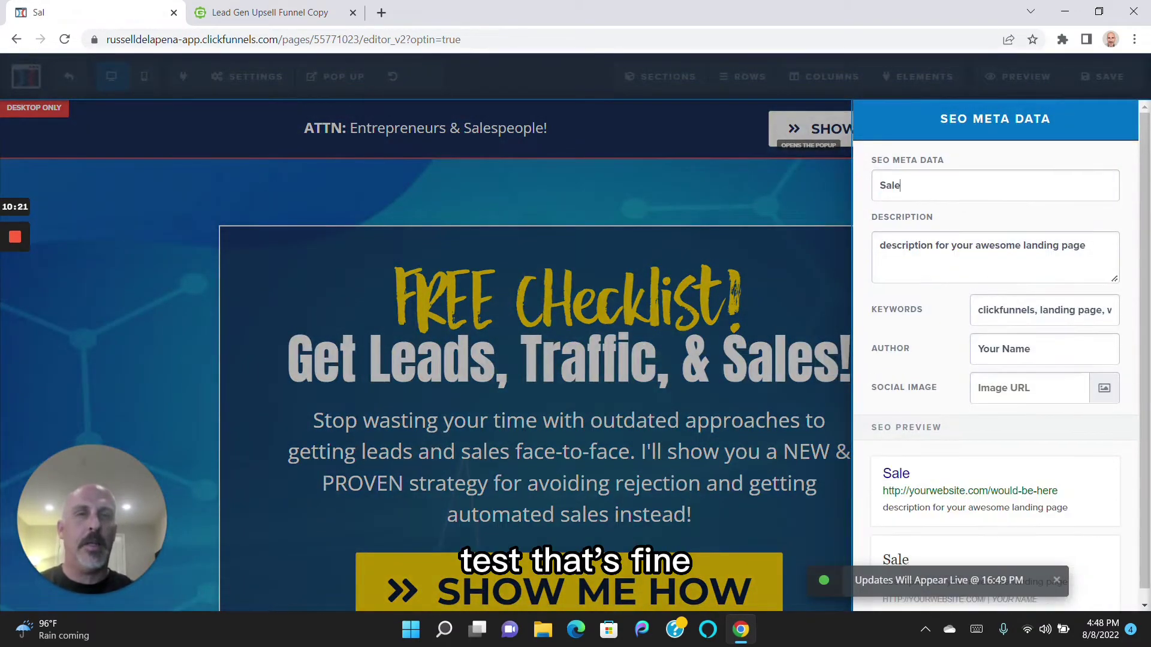
type("s Funnel TEst")
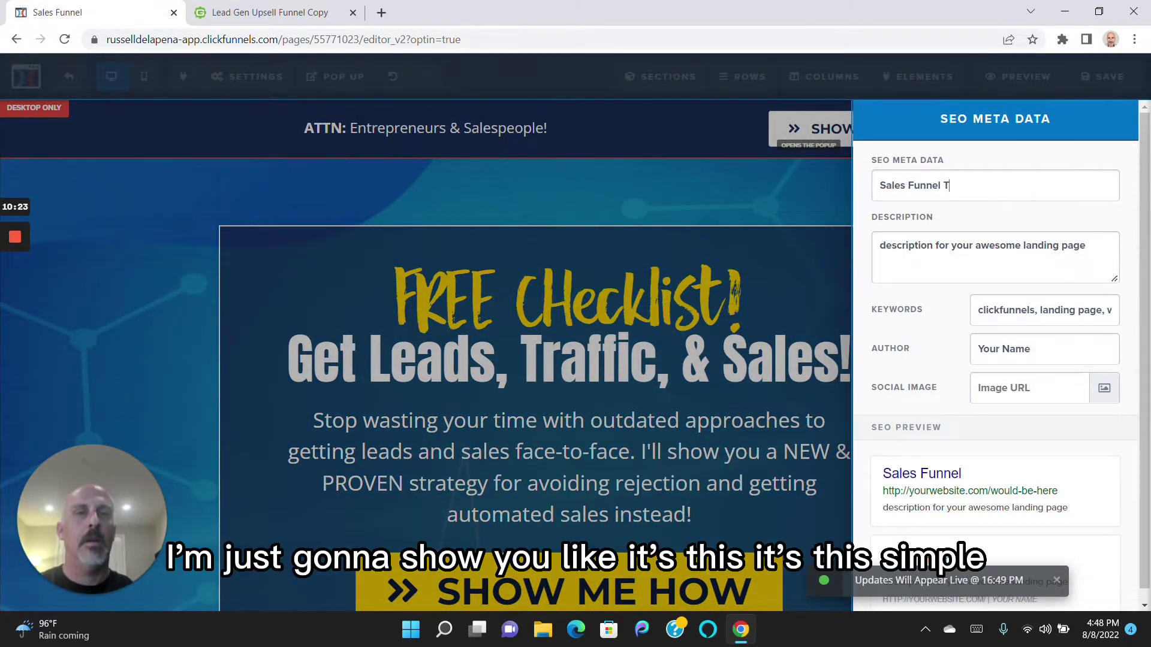
left_click(789, 208)
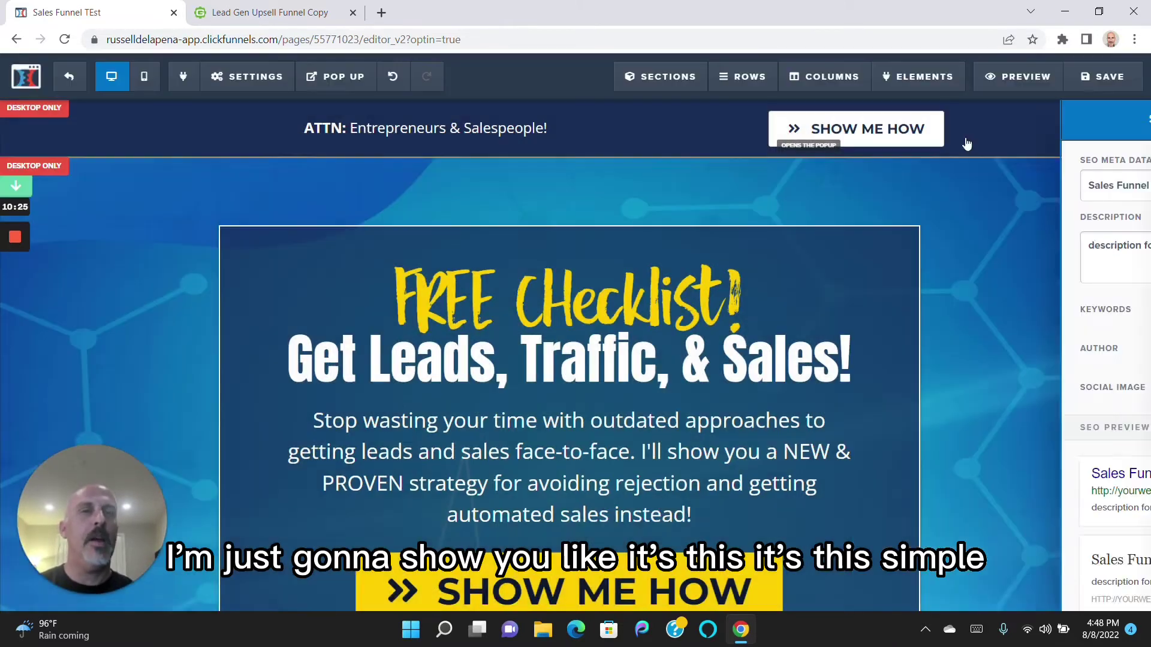
left_click(1100, 79)
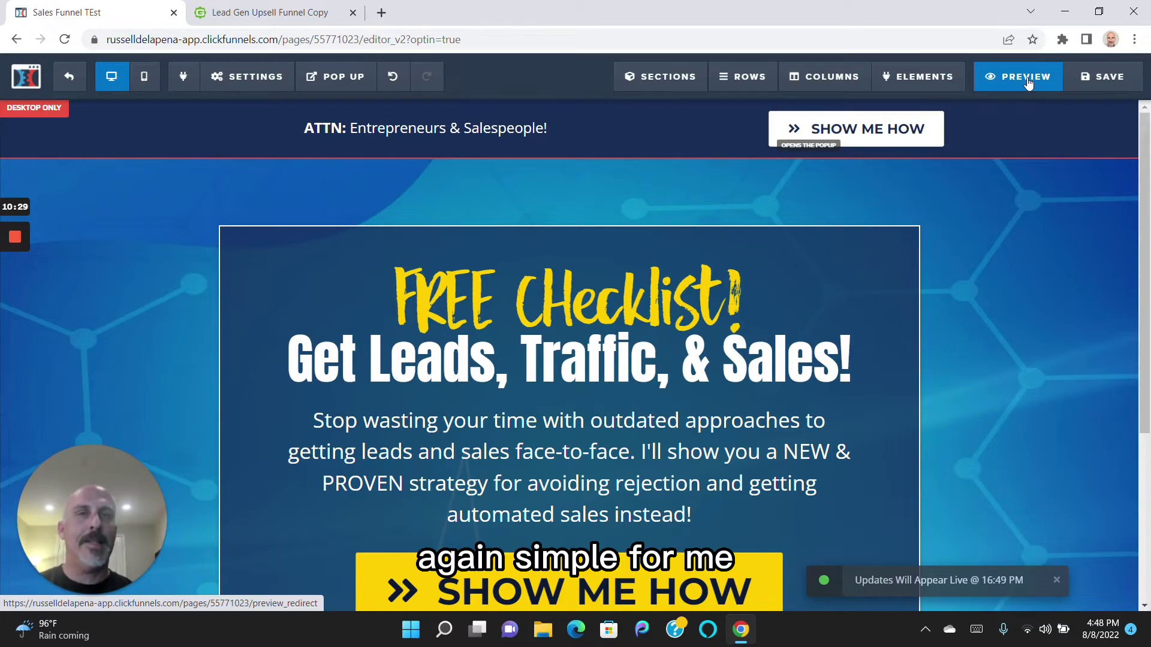
Preview the finished squeeze page in the browser and look over its header, headlines and call-to-action.
left_click(1026, 78)
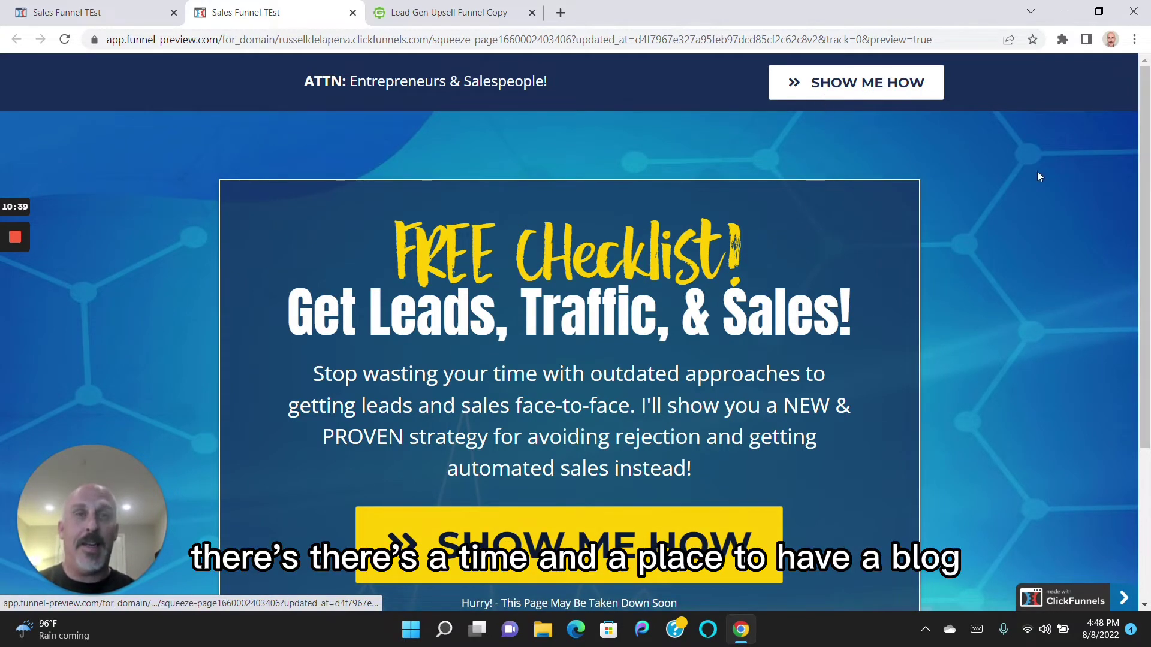
left_click_drag(1144, 126, 1148, 98)
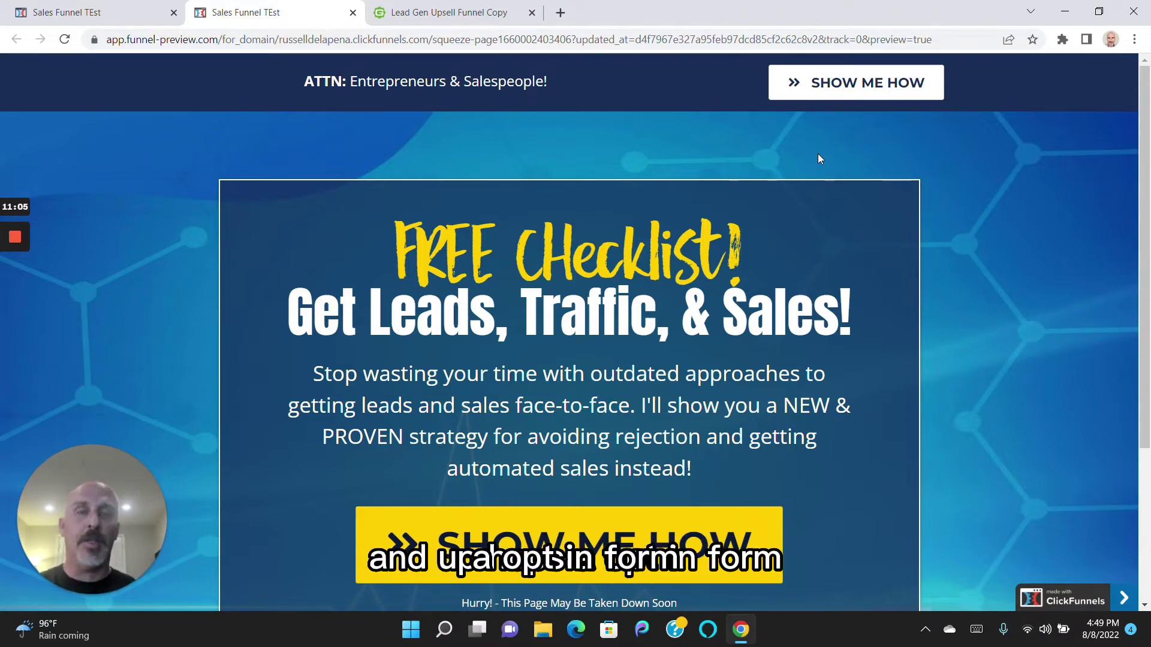
Test the previewed squeeze page's opt-in popup by entering an e-mail address and submitting the form.
left_click(839, 90)
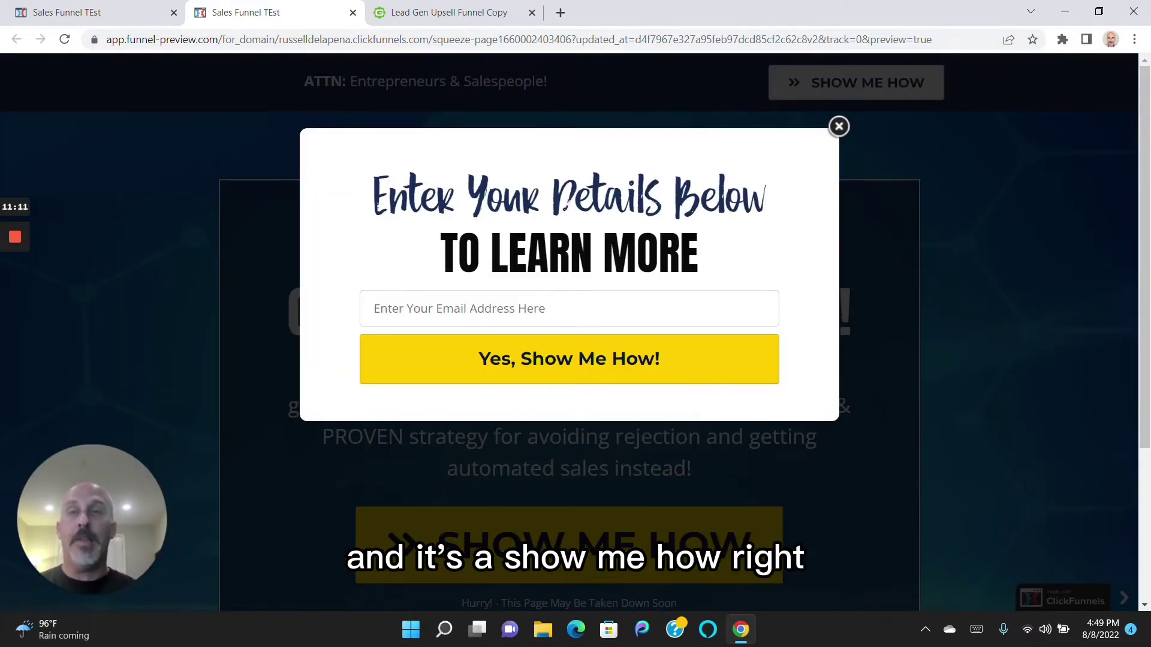
left_click(515, 309)
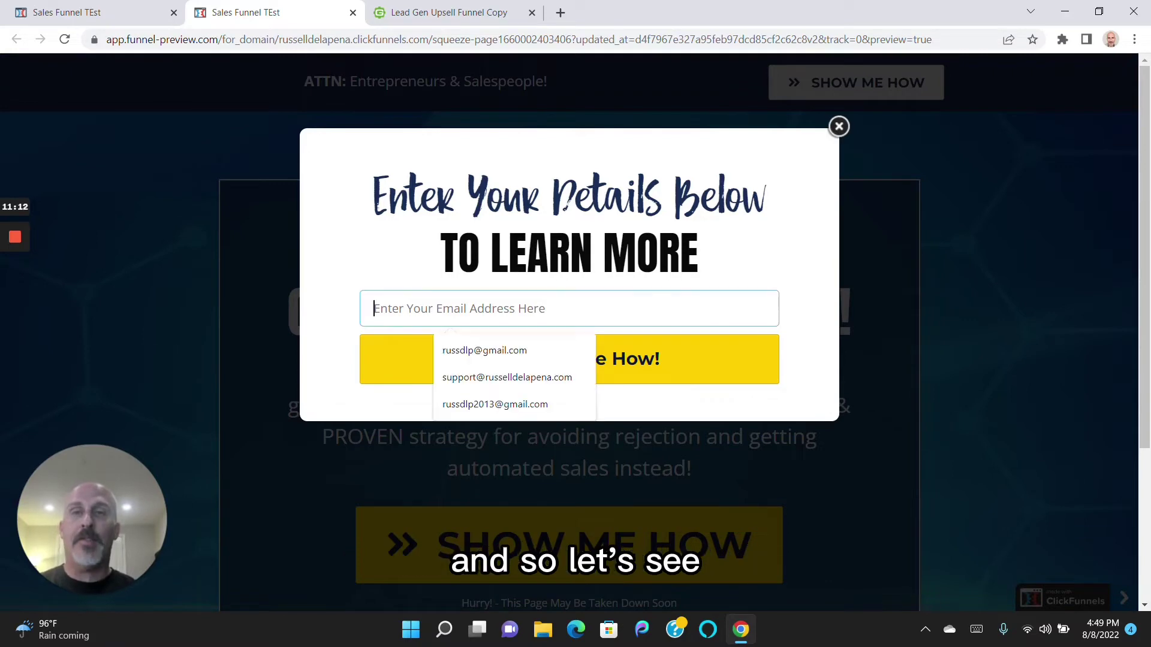
left_click(484, 350)
left_click(547, 363)
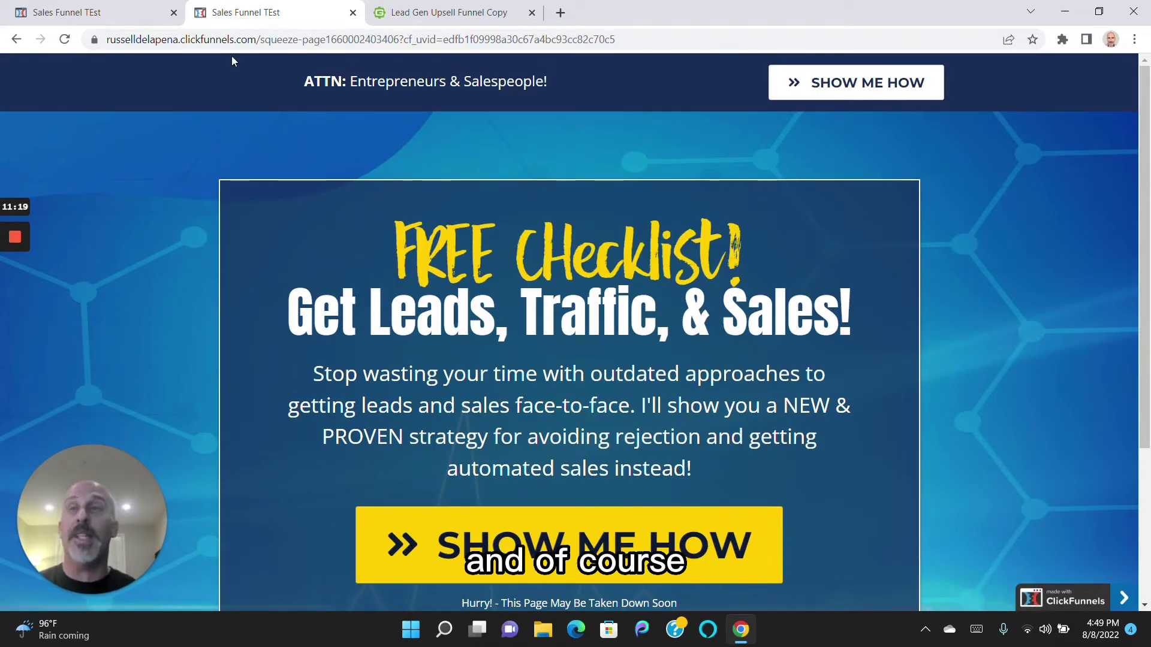
Exit the squeeze page editor to the funnel's step list and compare it with the Lead Gen Upsell Funnel Copy blueprint in Geru.
left_click(145, 24)
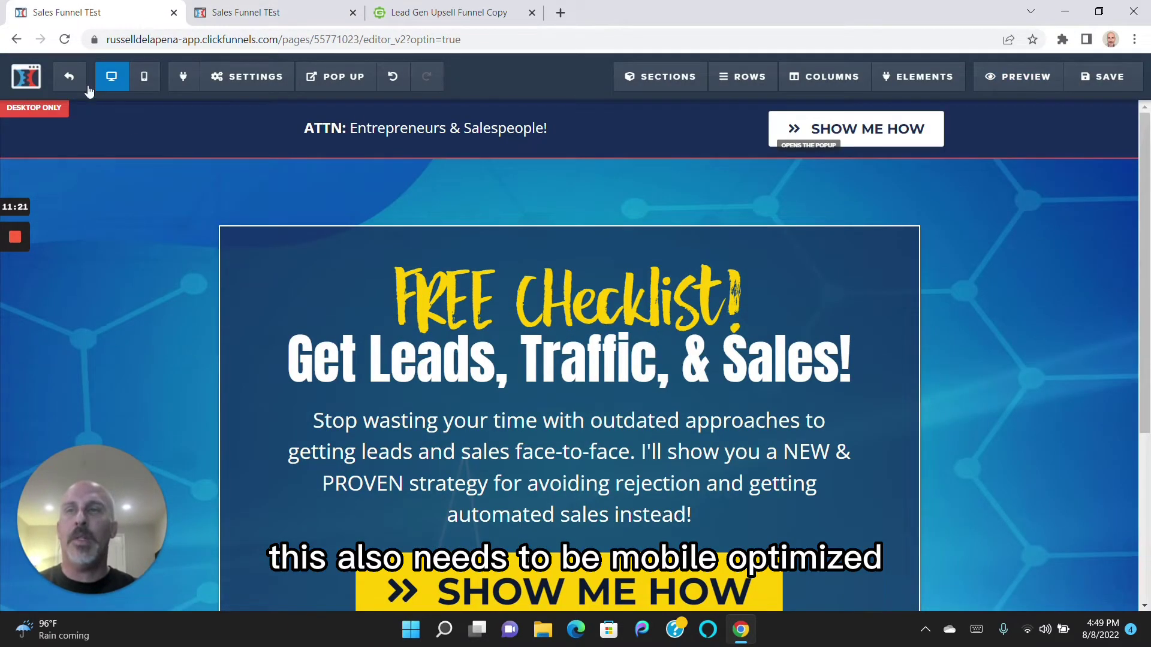
left_click(72, 80)
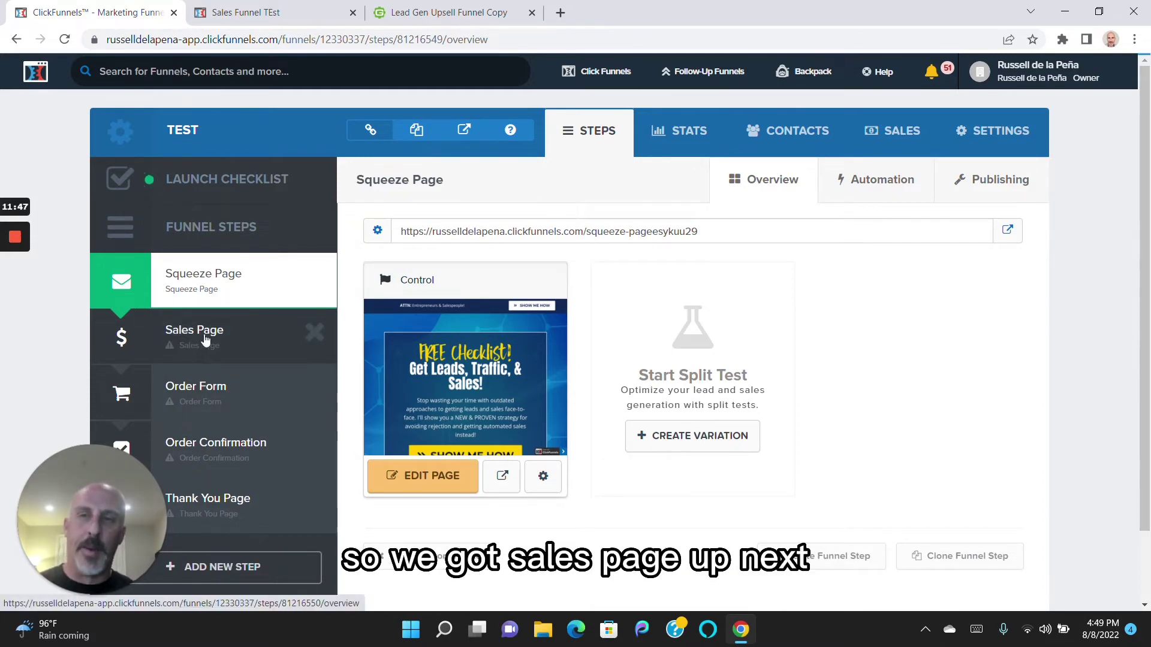
left_click(274, 19)
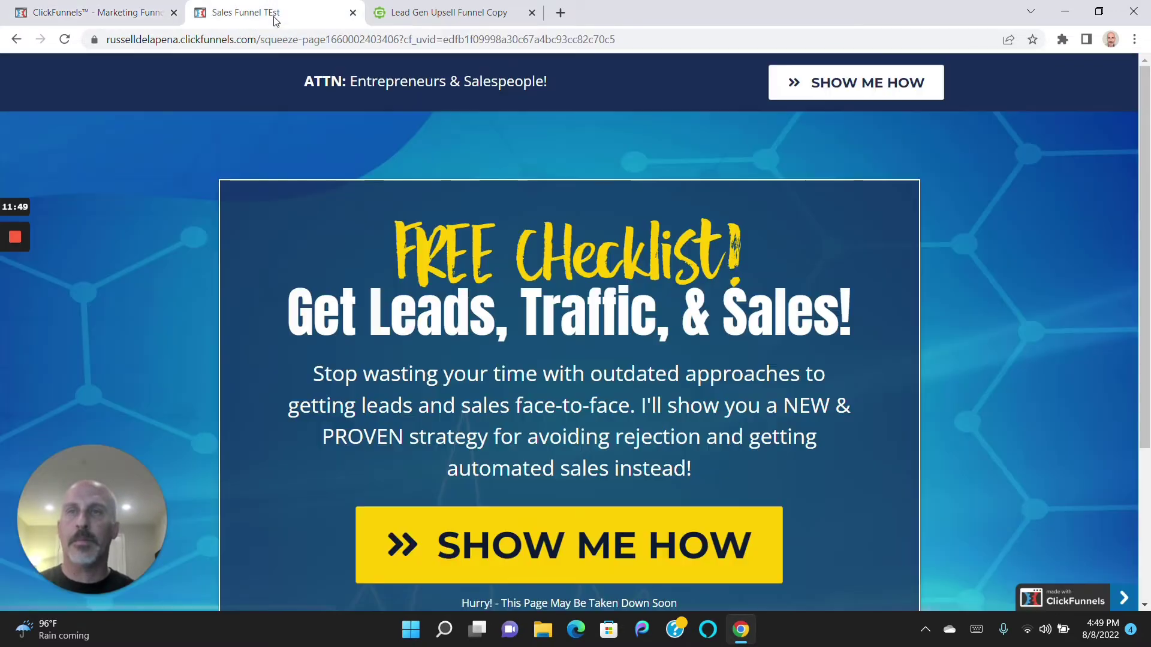
left_click(466, 10)
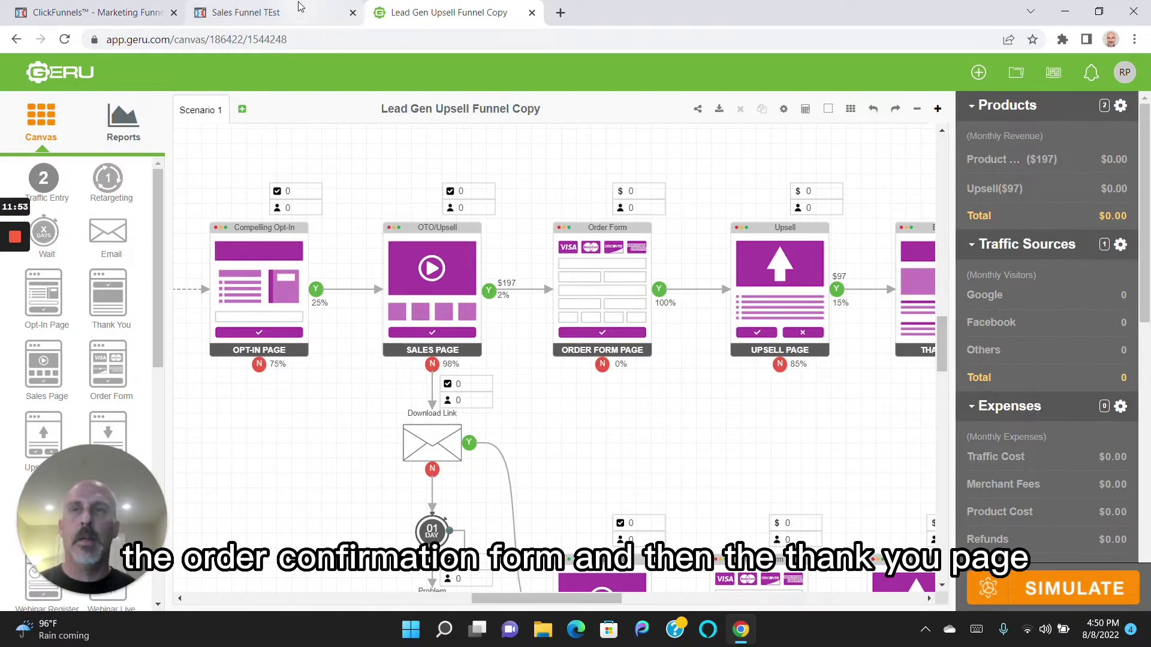
left_click(160, 6)
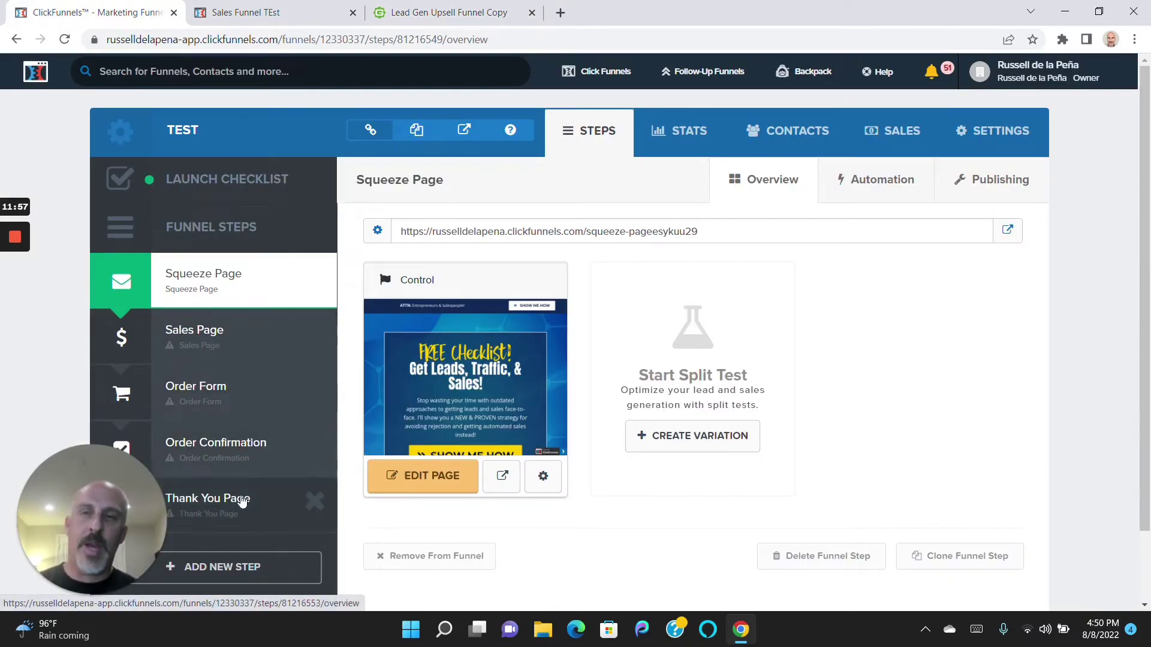
left_click(435, 7)
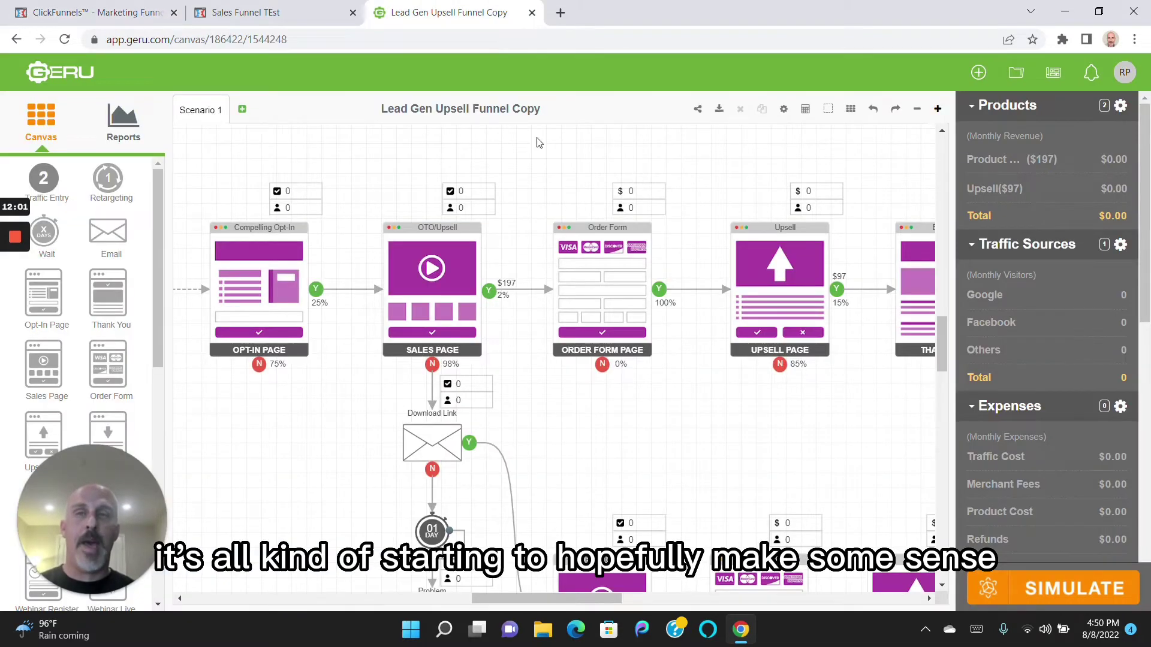
Back in ClickFunnels, apply the Long Form VSL template to the funnel's Sales Page step and open the page for editing.
left_click(108, 12)
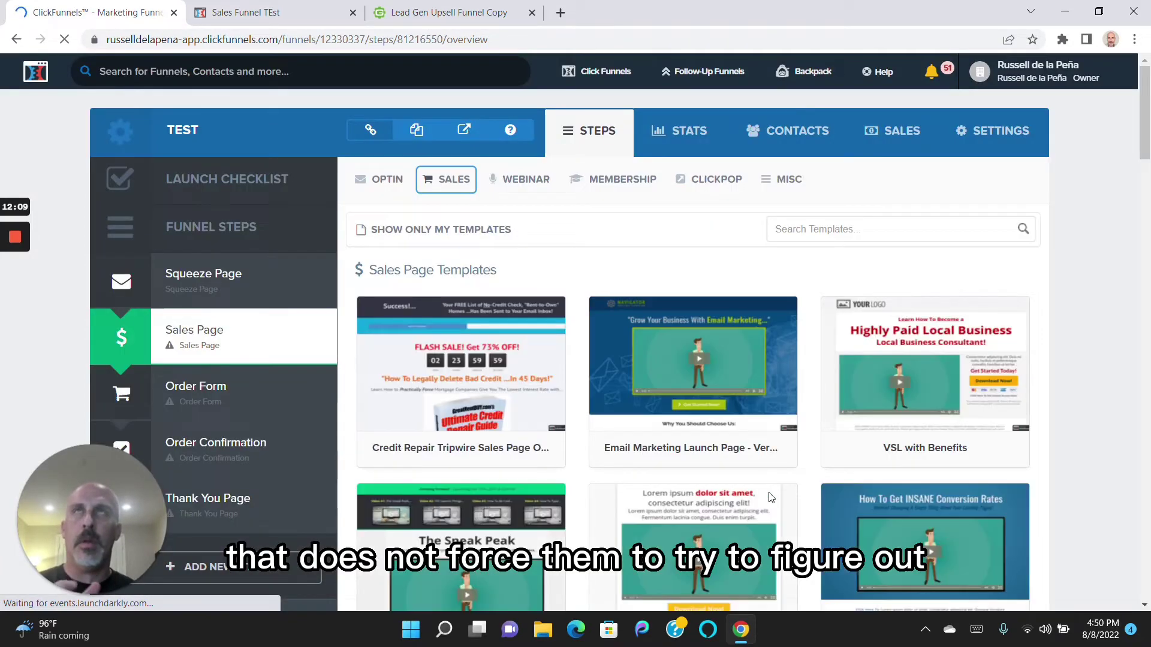
left_click(456, 188)
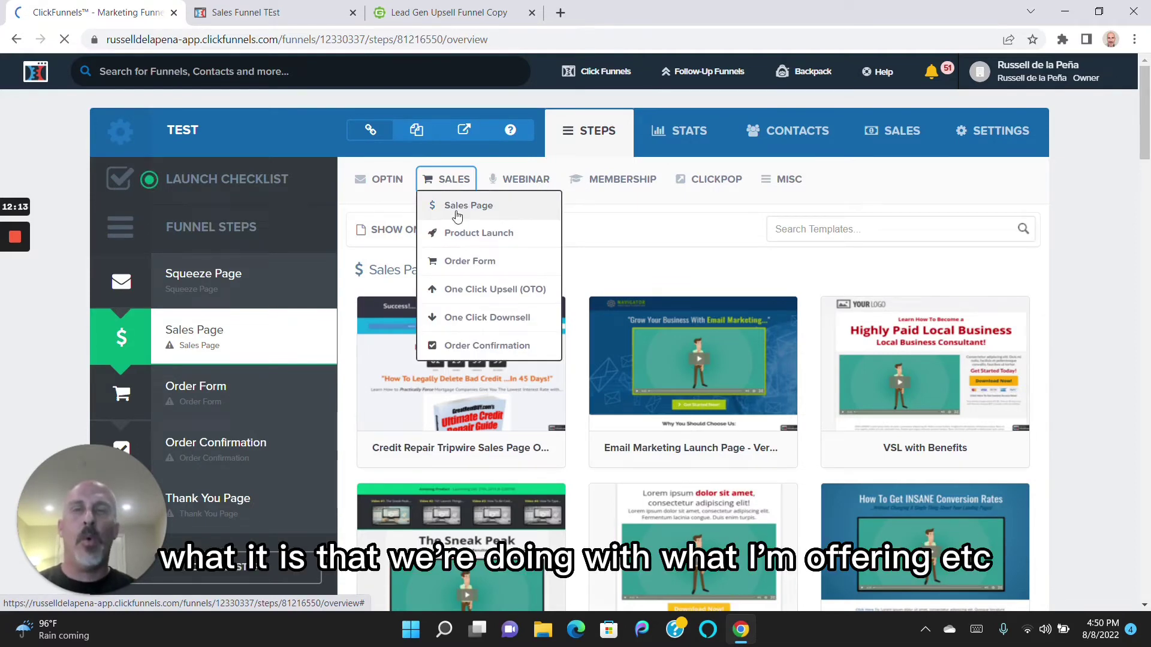
left_click(457, 214)
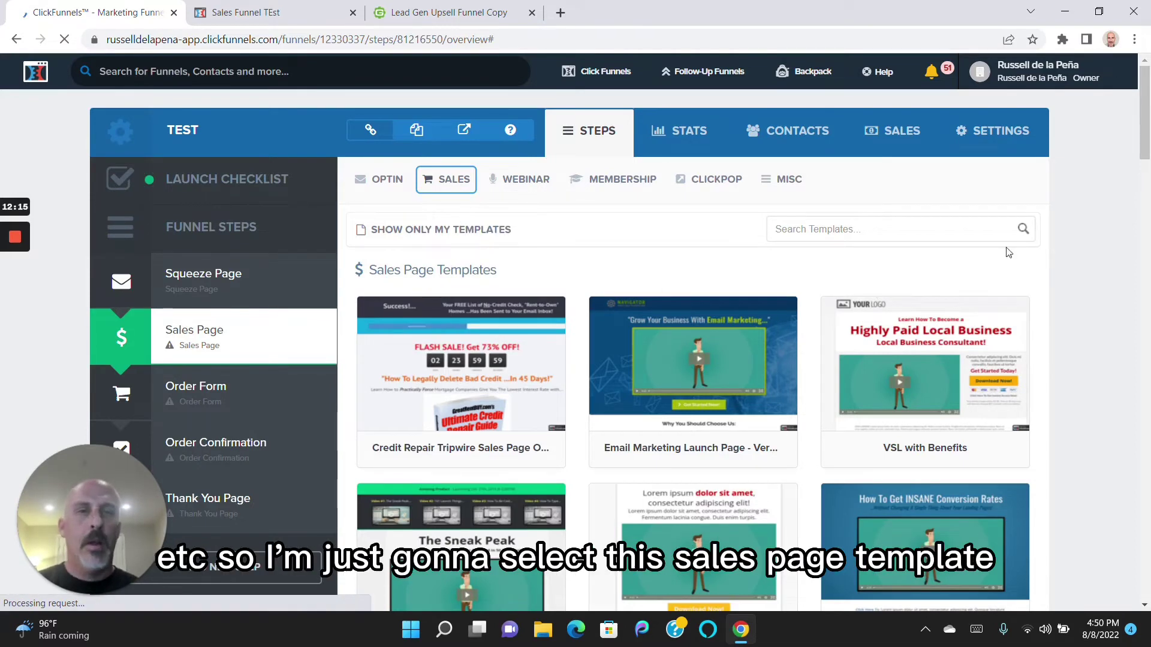
scroll(1147, 161, "down", 5)
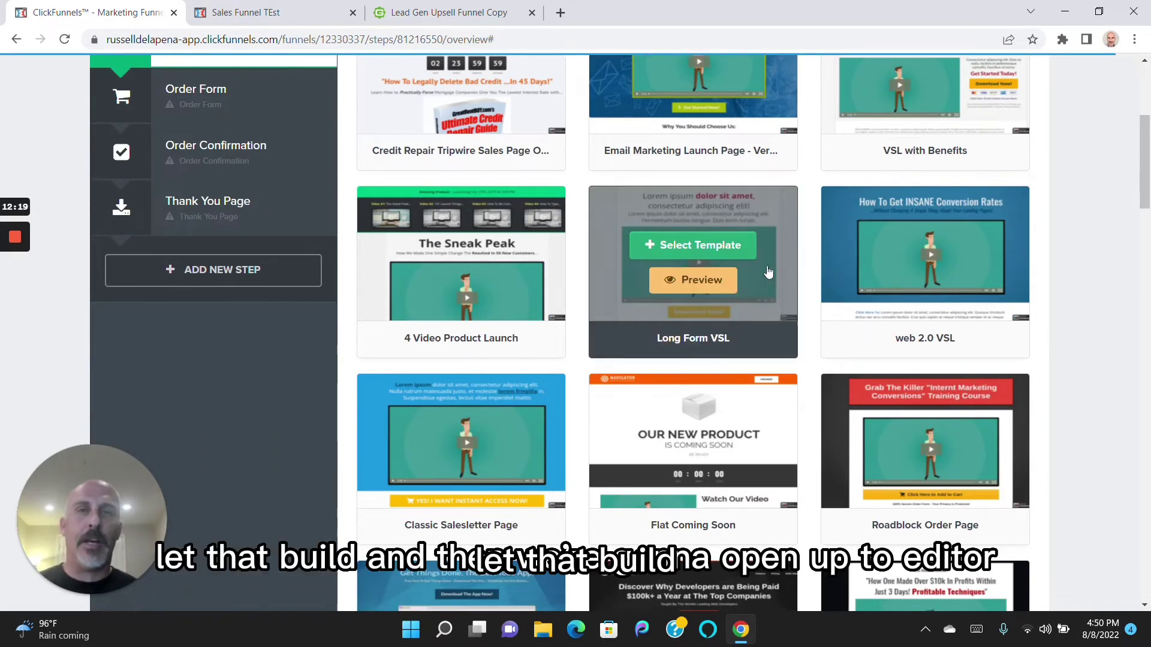
left_click(719, 247)
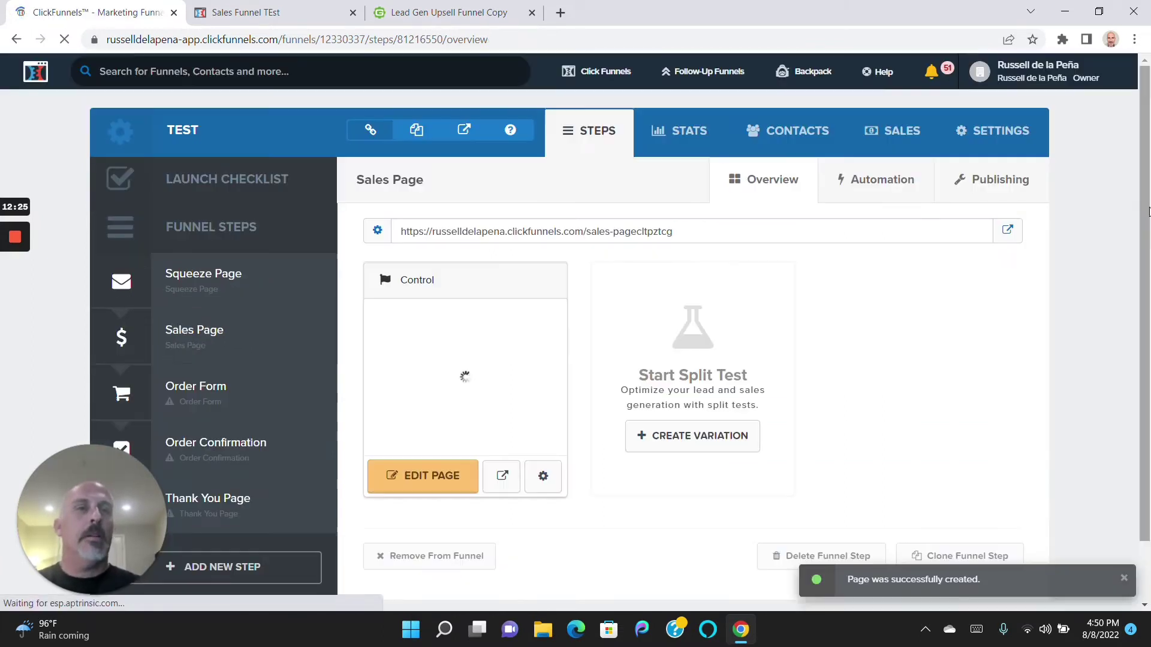
left_click(404, 479)
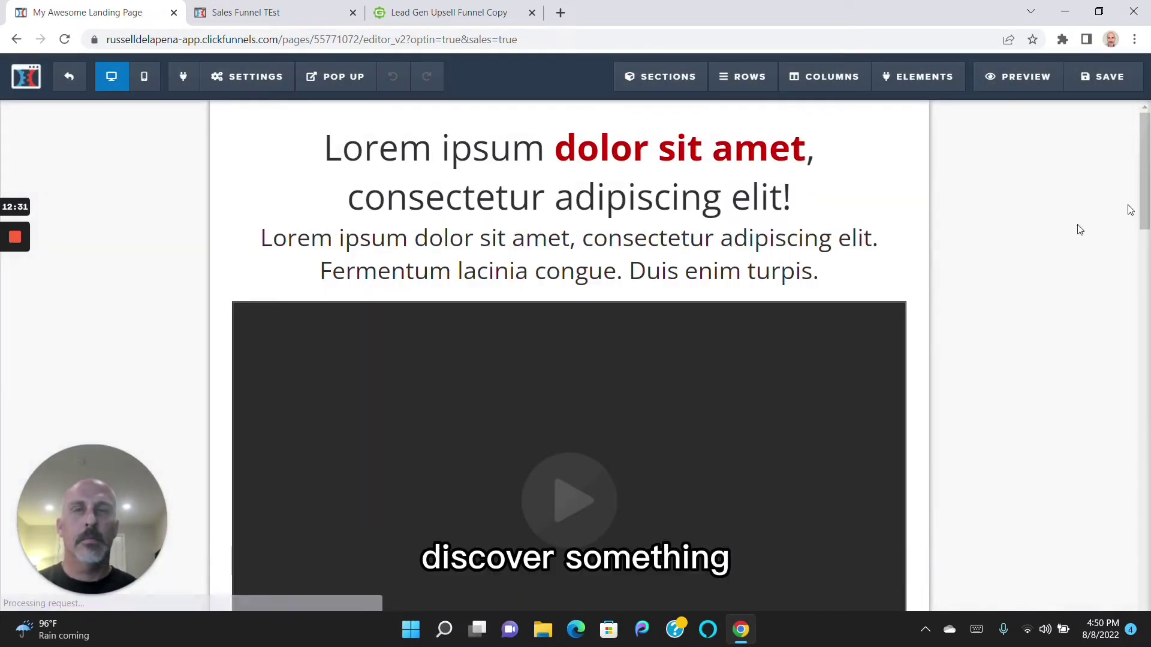
Replace the sales page's placeholder headline with "Discover Something Cool Plus Something Else Really Cool Without Something UnCool".
triple_click(569, 150)
type("Discover ")
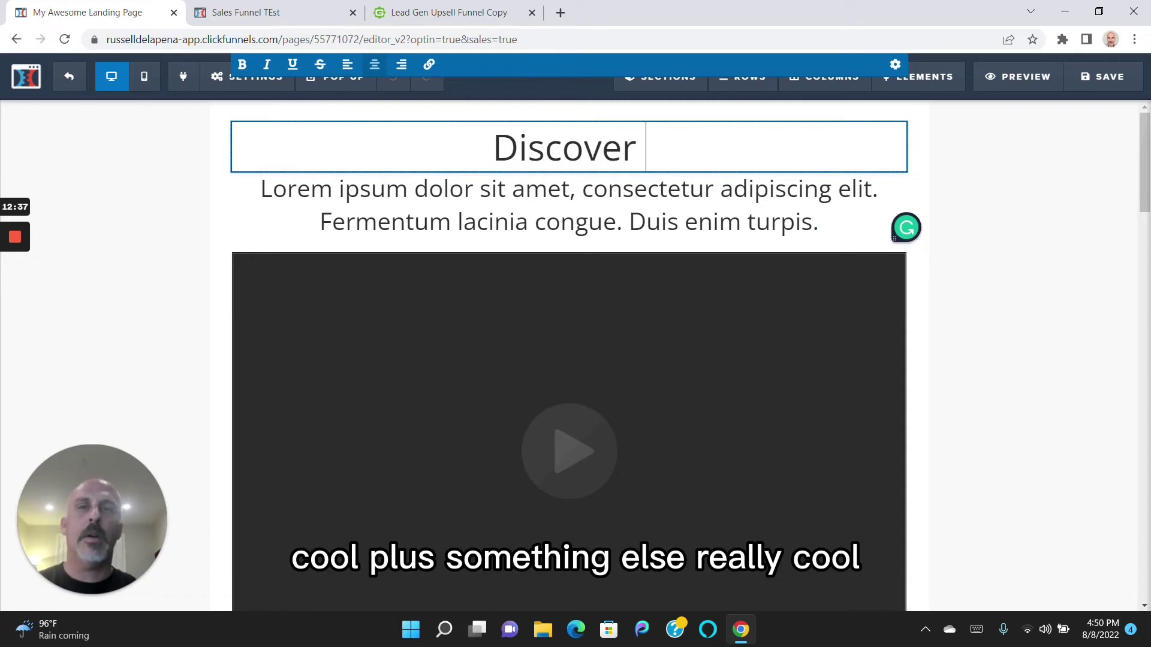
type("SOmet")
key("BackSpace")
key("BackSpace")
key("BackSpace")
key("BackSpace")
type("o")
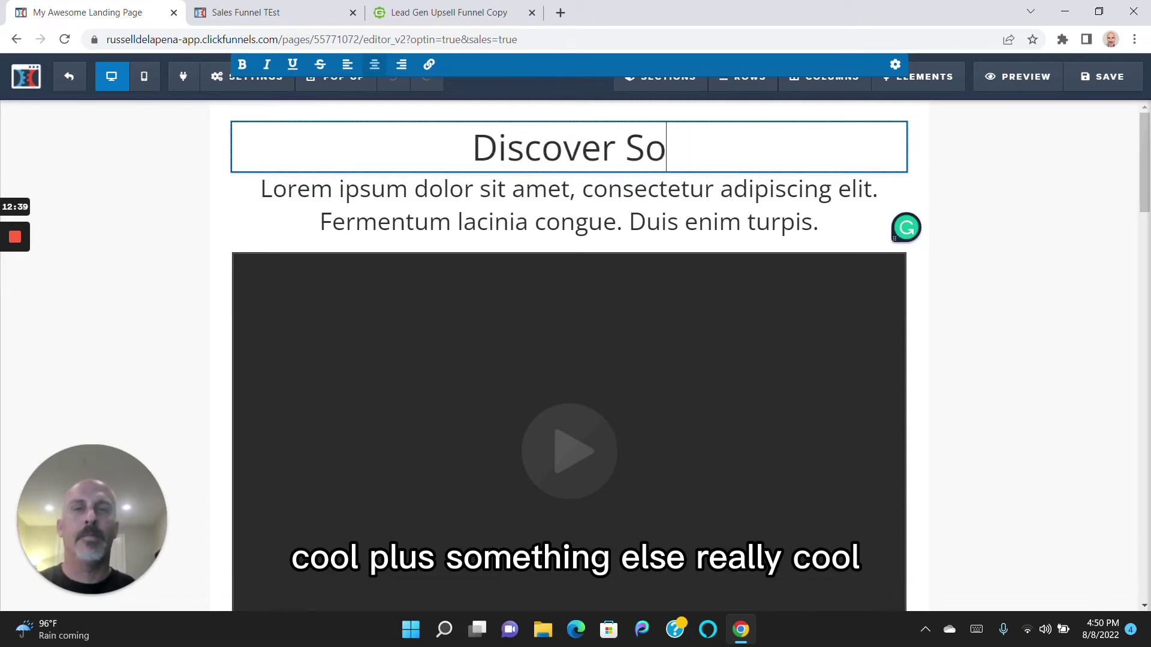
type("mething Cool ")
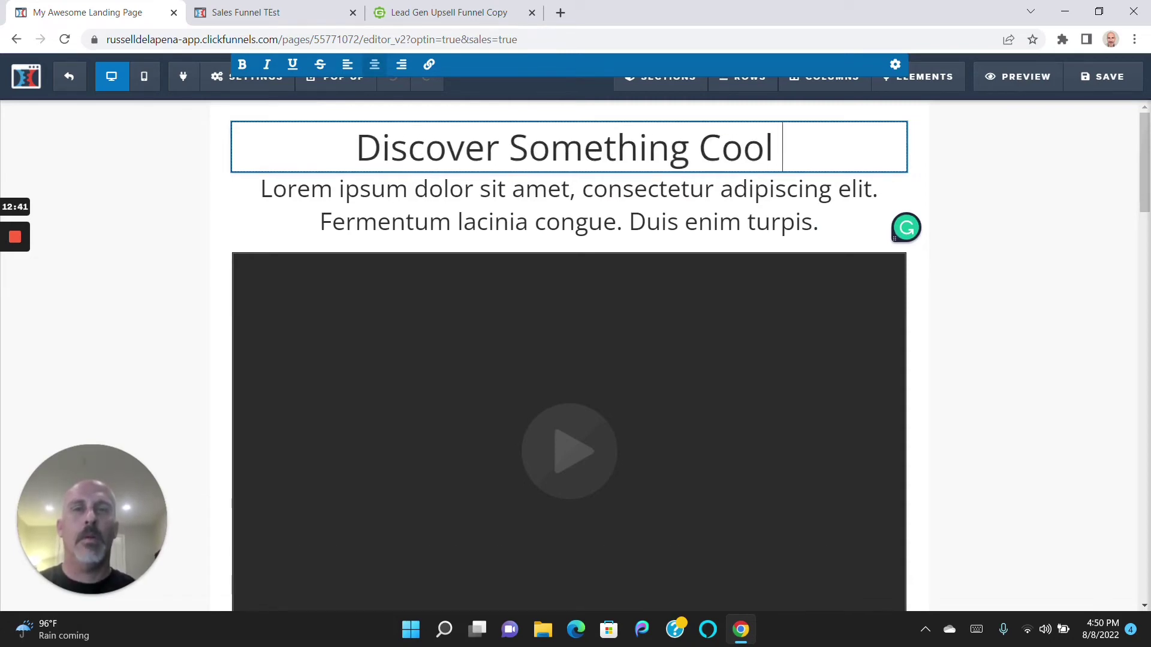
type("Plus Something ")
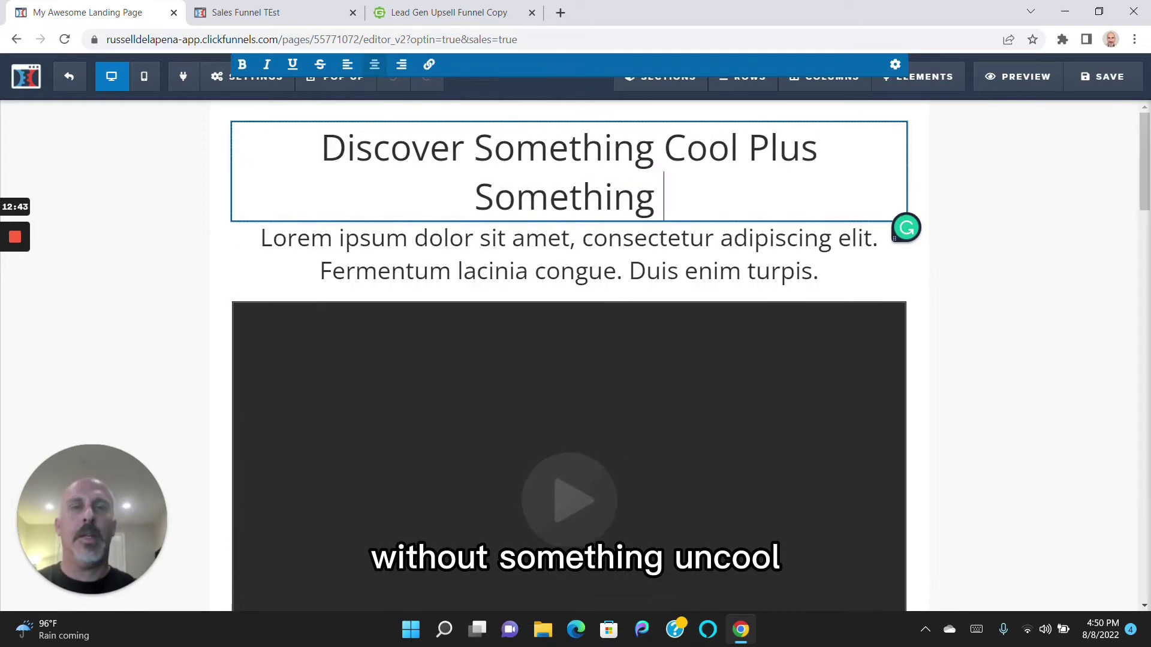
type("Else Really COo")
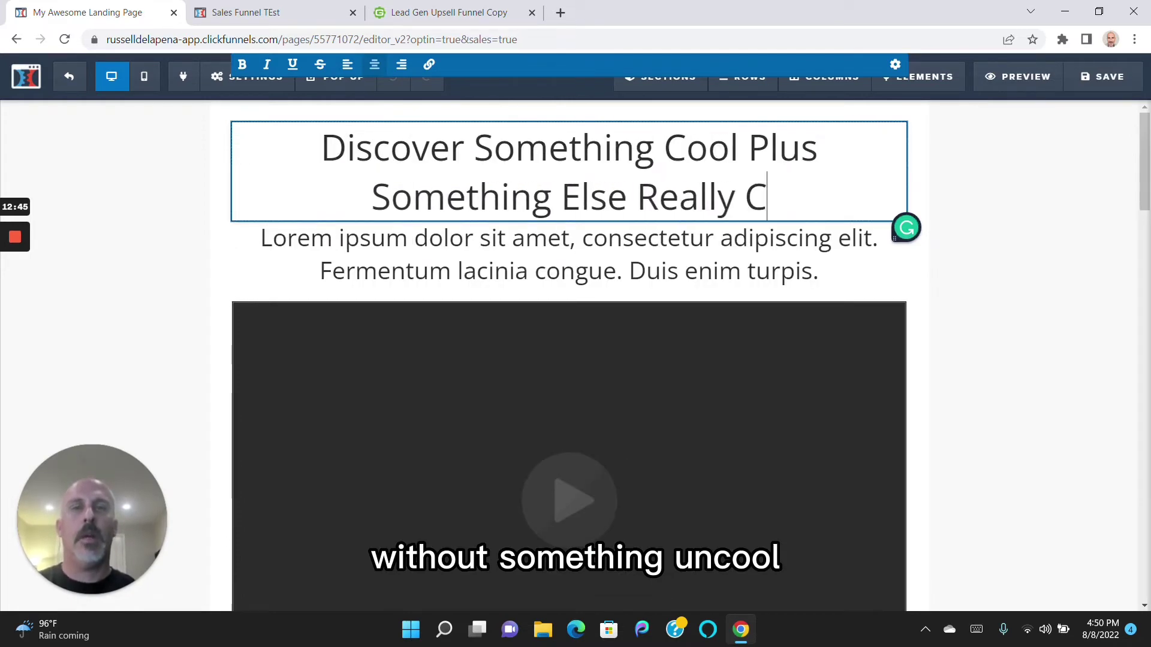
key("BackSpace")
key("BackSpace")
type("ool With")
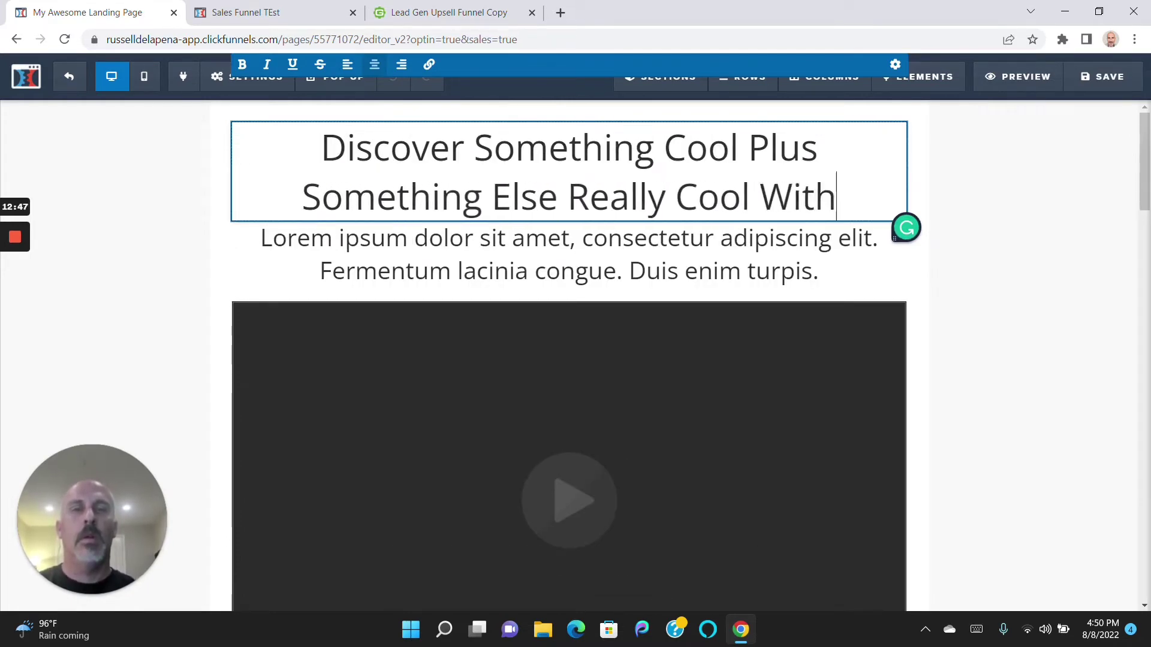
type("out Somegthng")
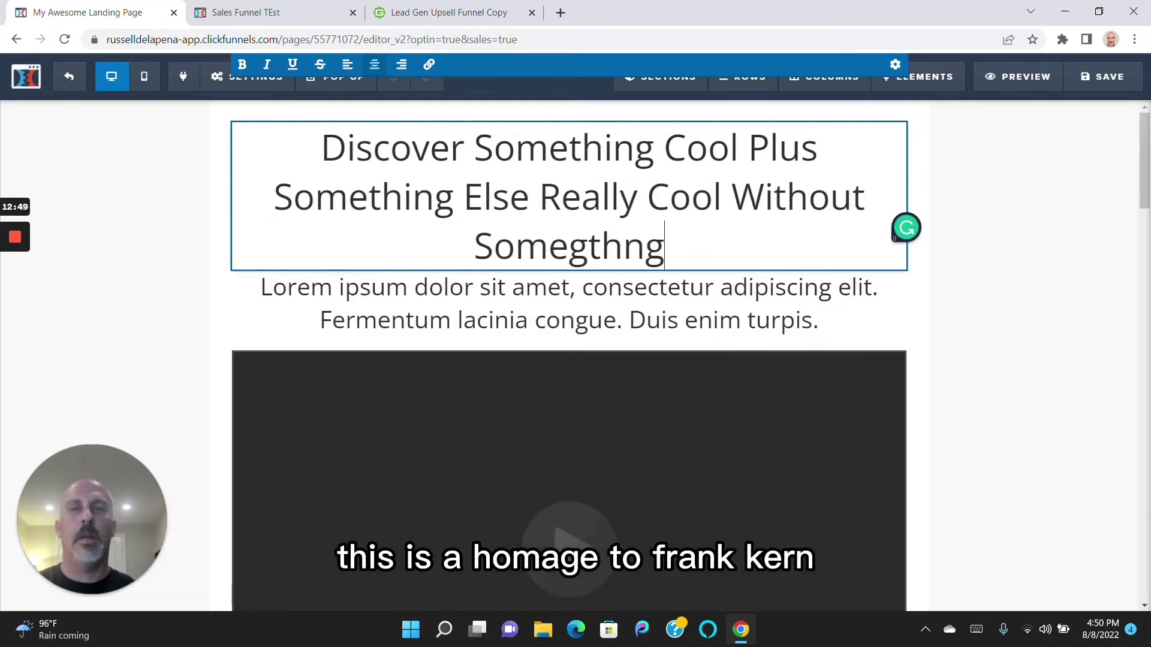
key("BackSpace")
key("BackSpace")
type("ing UnC")
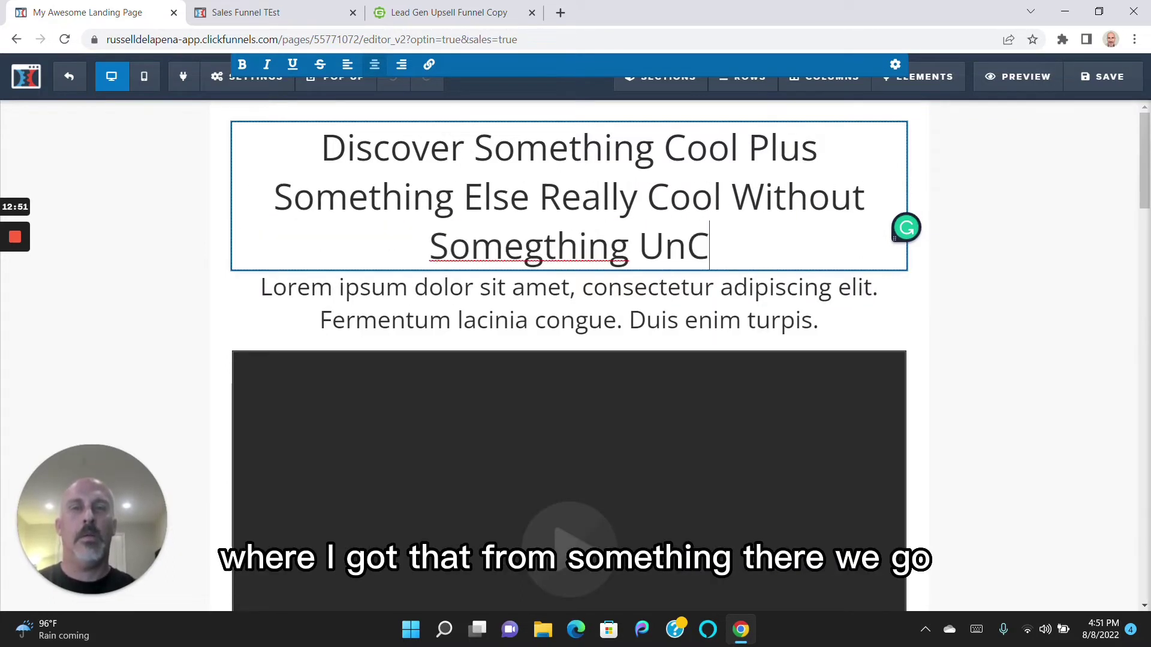
type("ool")
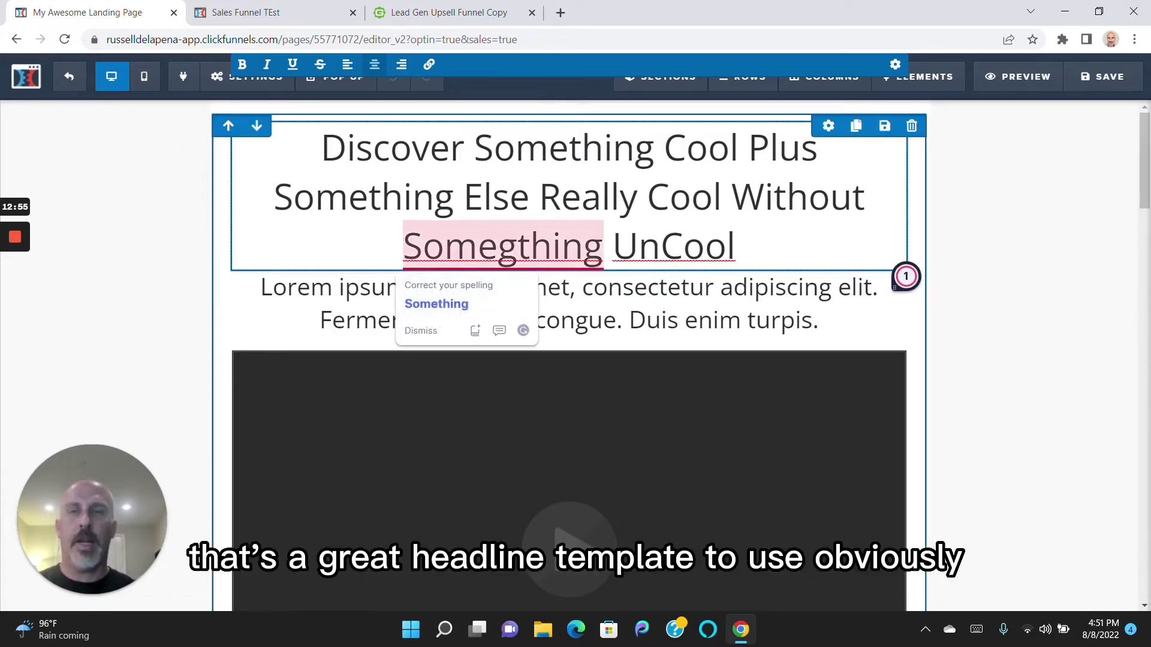
Correct the misspelled "Something" before "UnCool" in the headline and end the headline with an exclamation mark.
left_click(516, 246)
key("BackSpace")
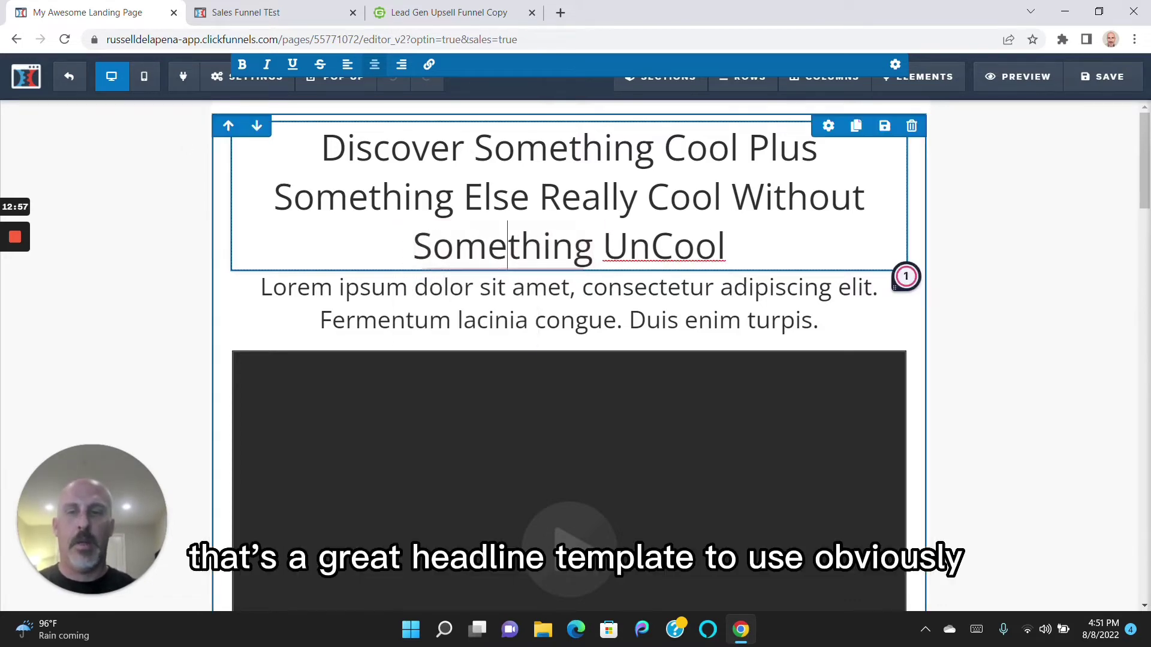
left_click(727, 246)
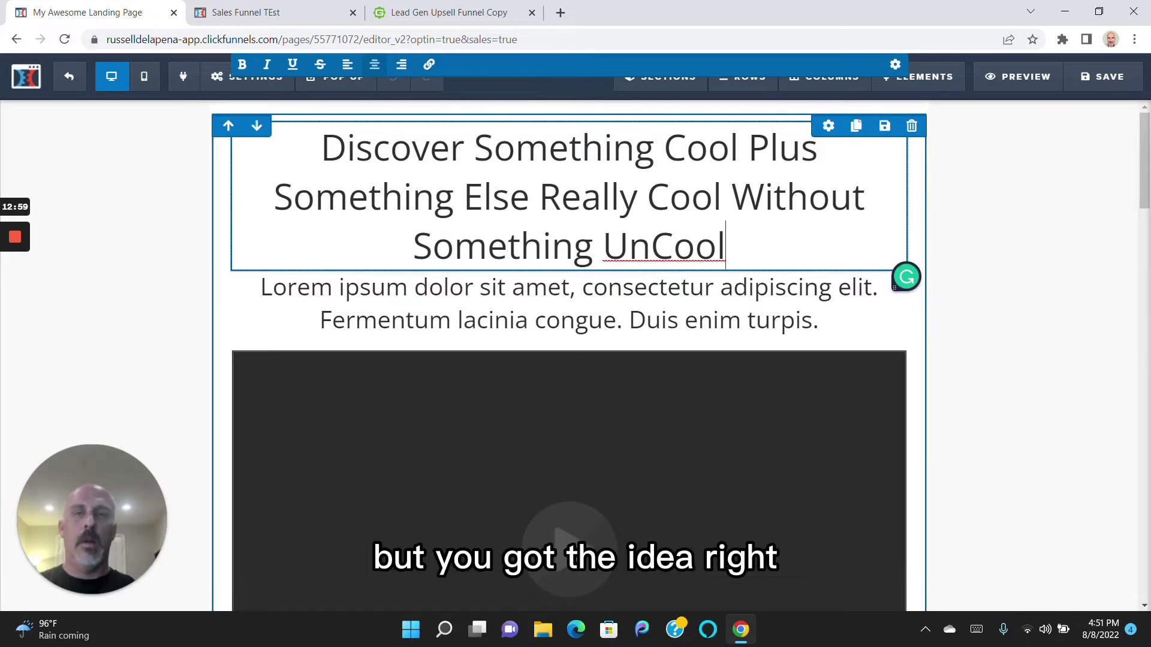
type("!")
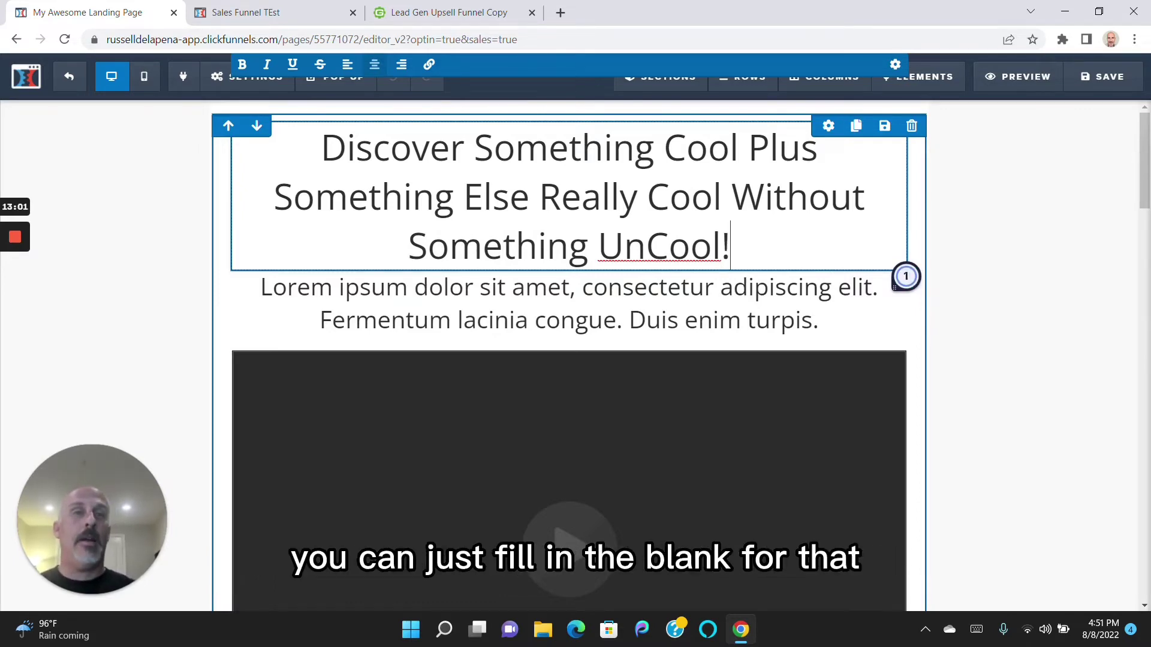
left_click(1009, 210)
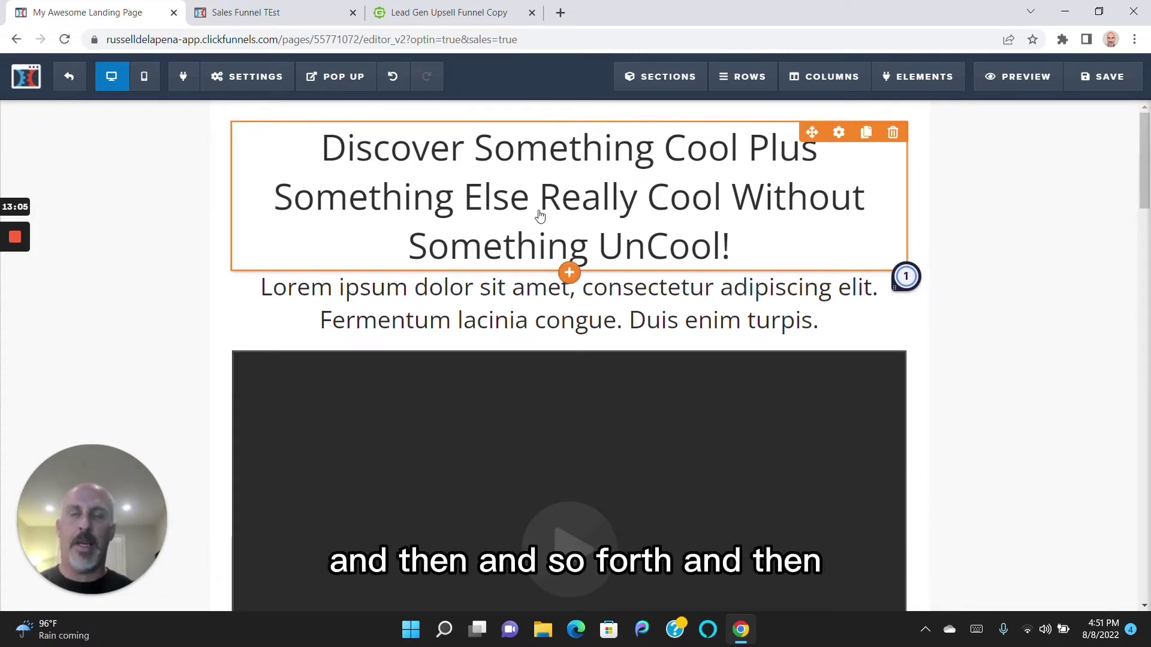
Examine the headline's fill-in phrases, the placeholder subheadline, the sales video area and the Download Now section of the sales page.
left_click(684, 170)
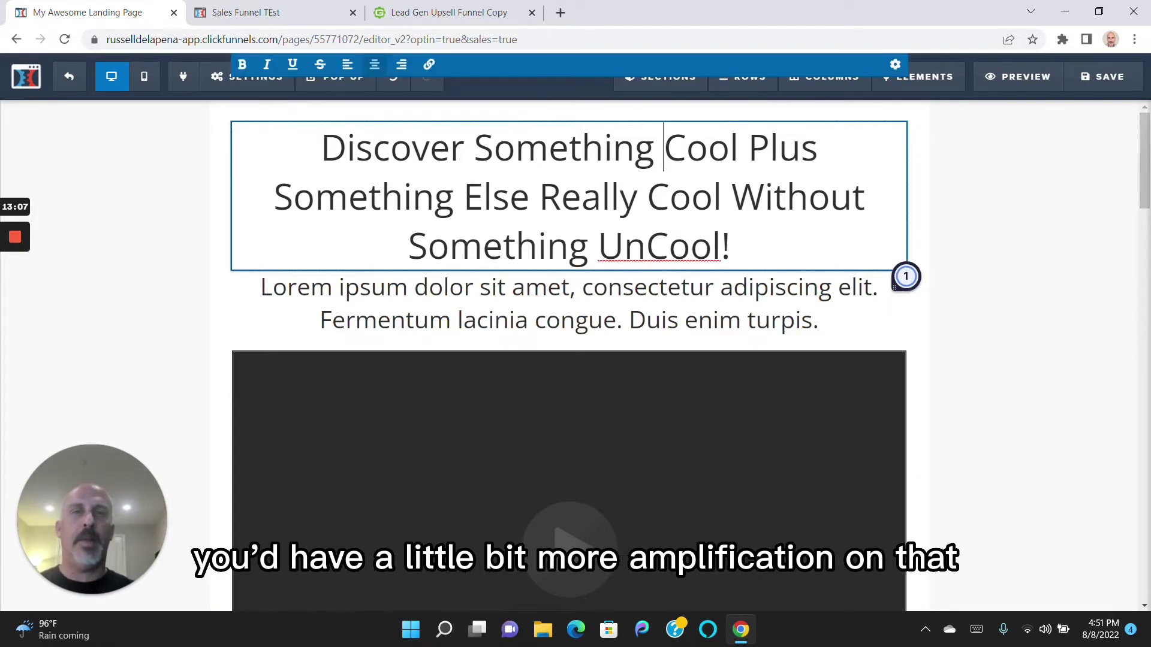
double_click(684, 162)
left_click_drag(653, 154, 635, 153)
left_click(634, 154)
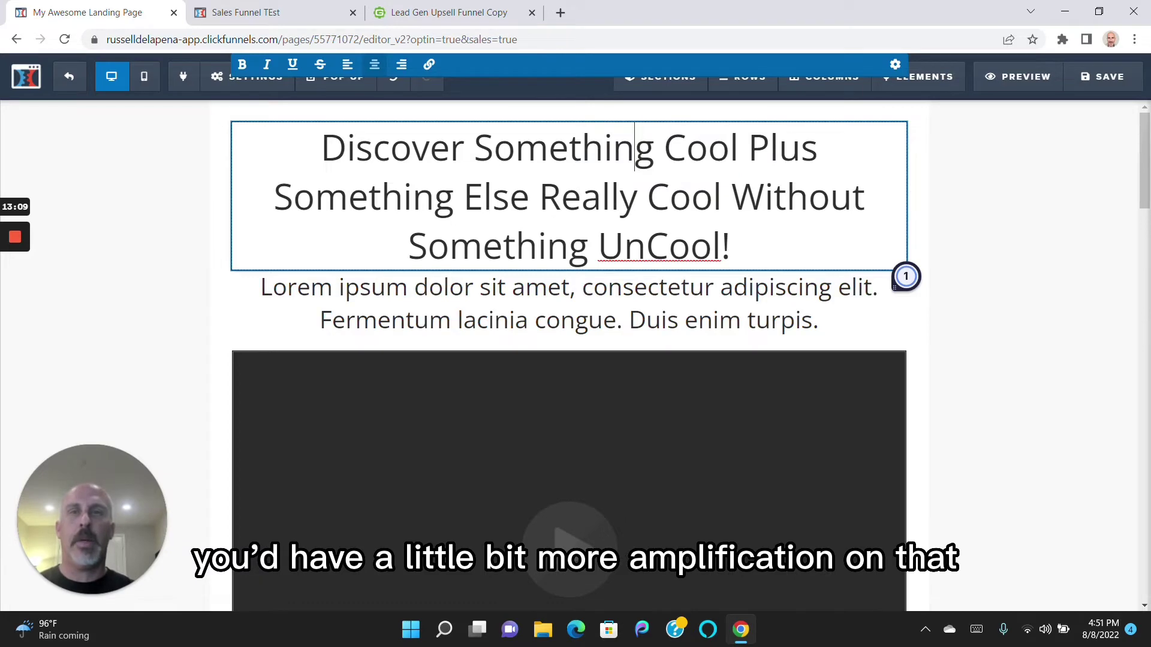
left_click_drag(475, 153, 747, 154)
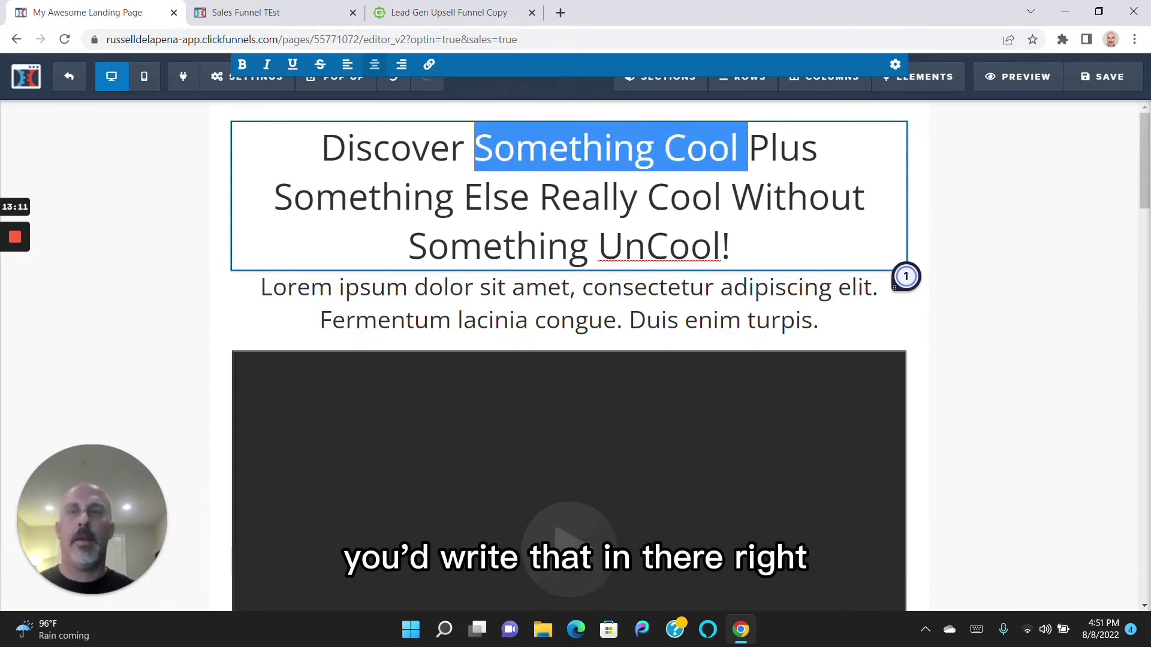
left_click_drag(274, 198, 510, 197)
left_click(569, 343)
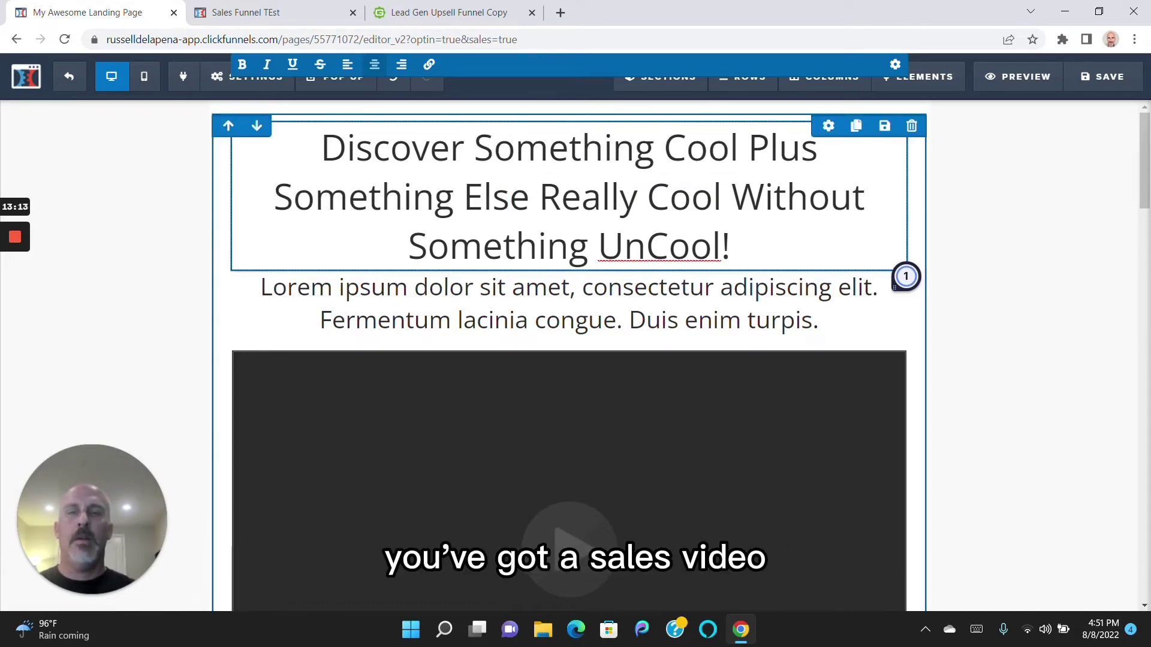
left_click(636, 321)
triple_click(636, 321)
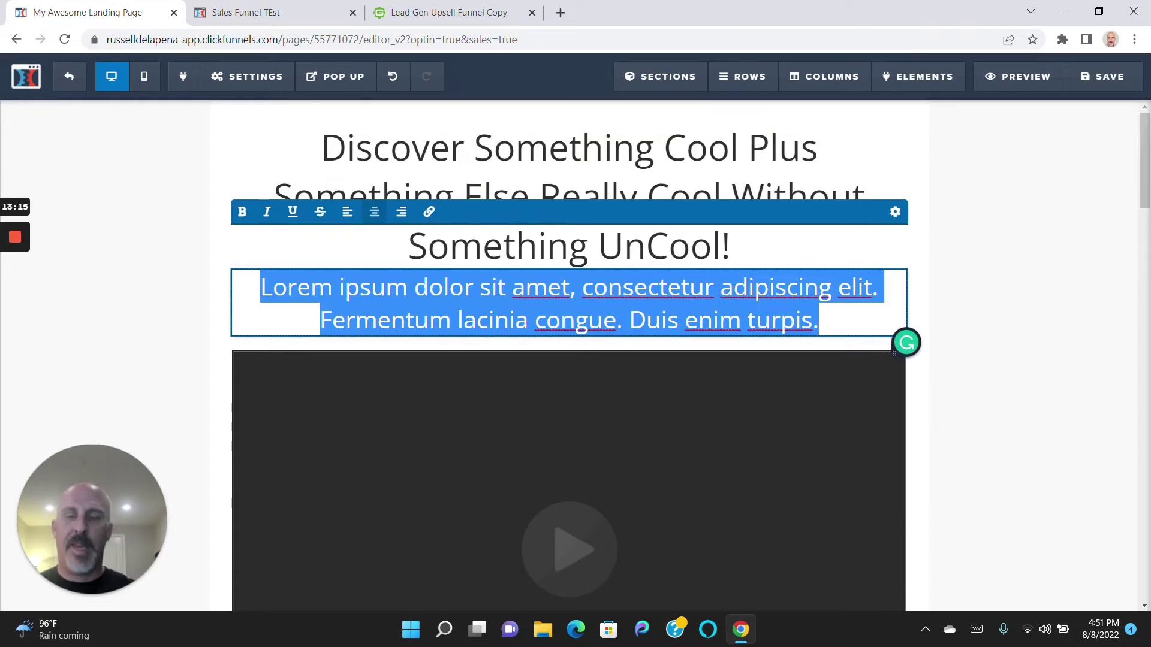
left_click(1062, 273)
scroll(1146, 204, "down", 3)
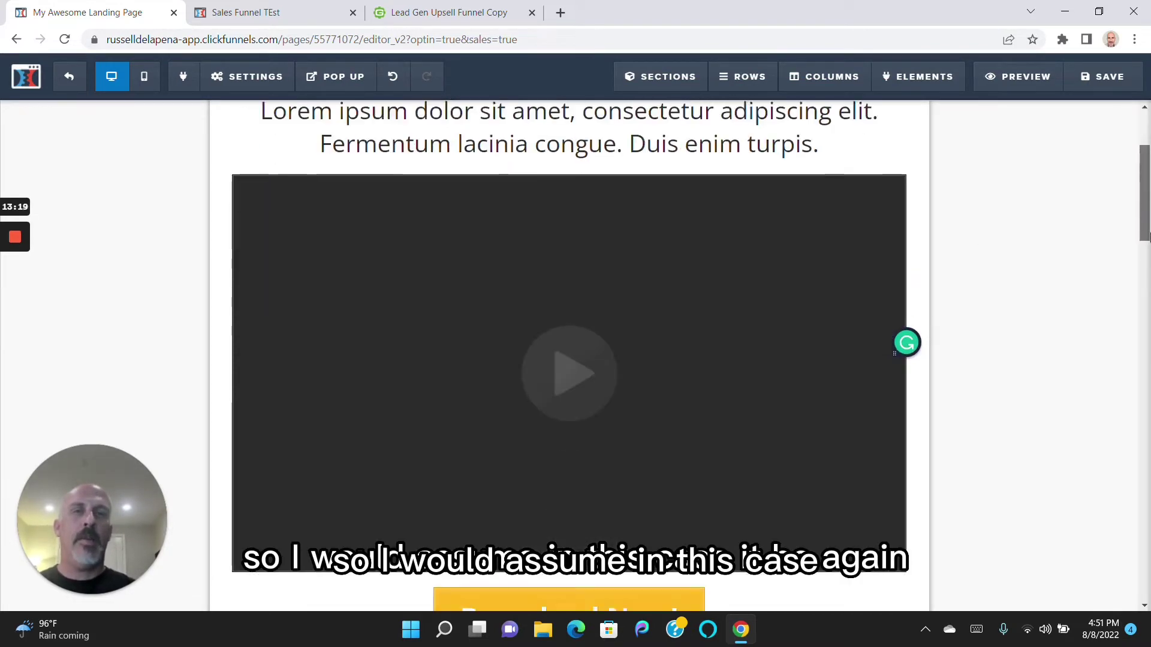
scroll(1144, 166, "down", 5)
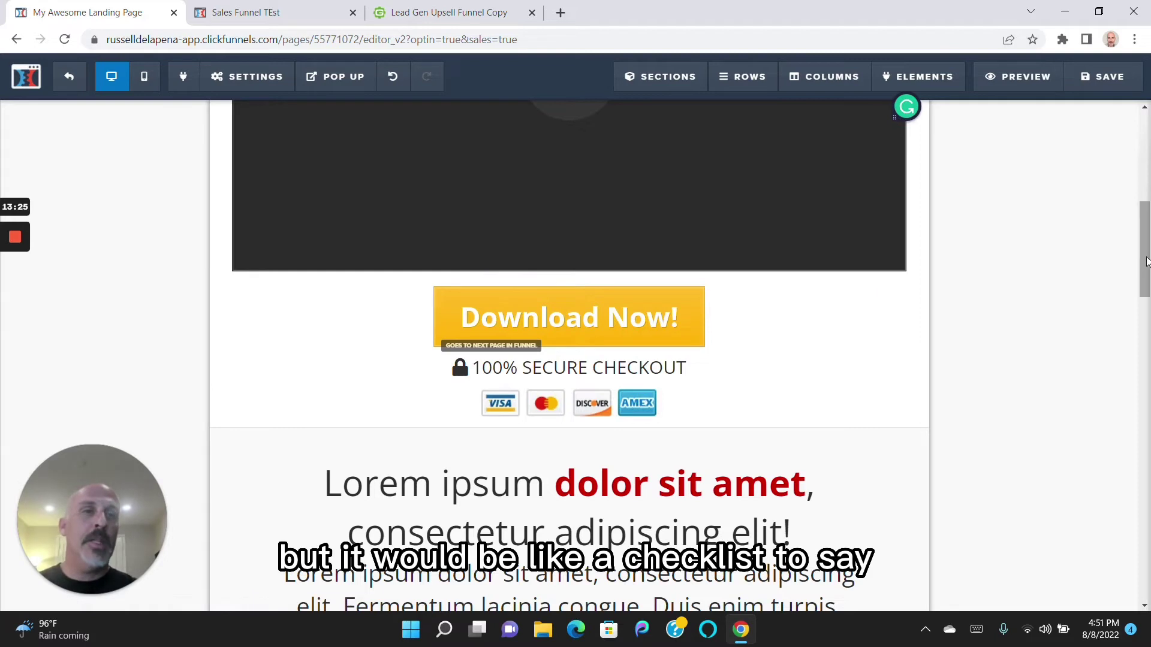
Examine the sales page from the video through the checklist, testimonials and money-back guarantee to the closing Download Now section.
left_click_drag(1144, 262, 1146, 208)
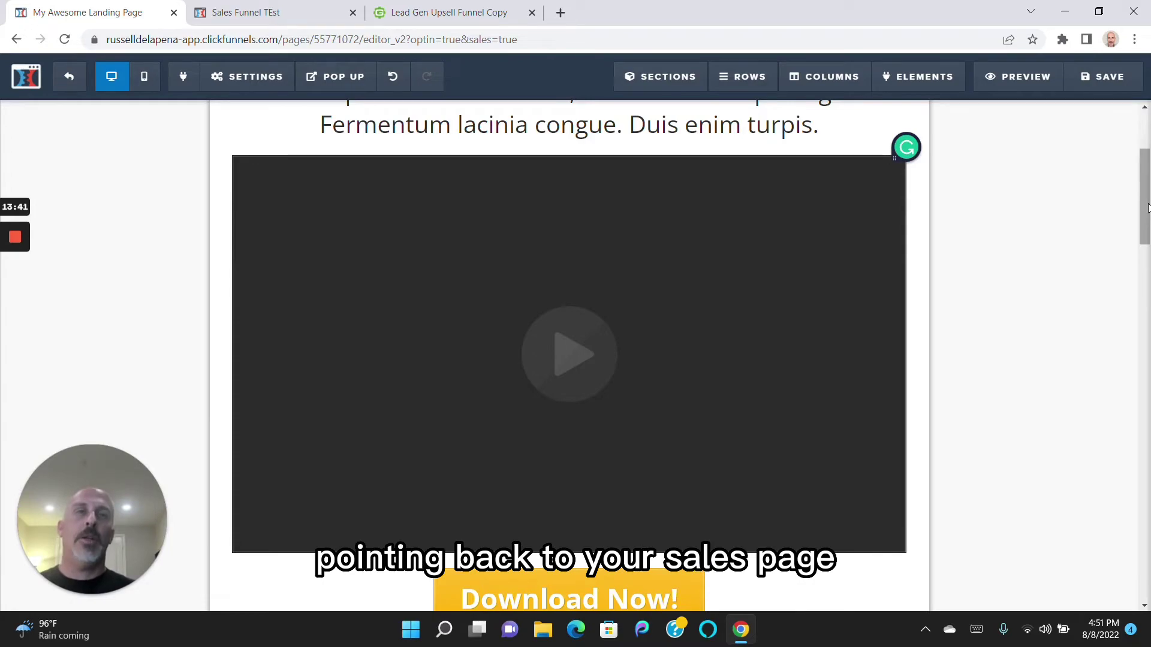
left_click_drag(1147, 208, 1148, 373)
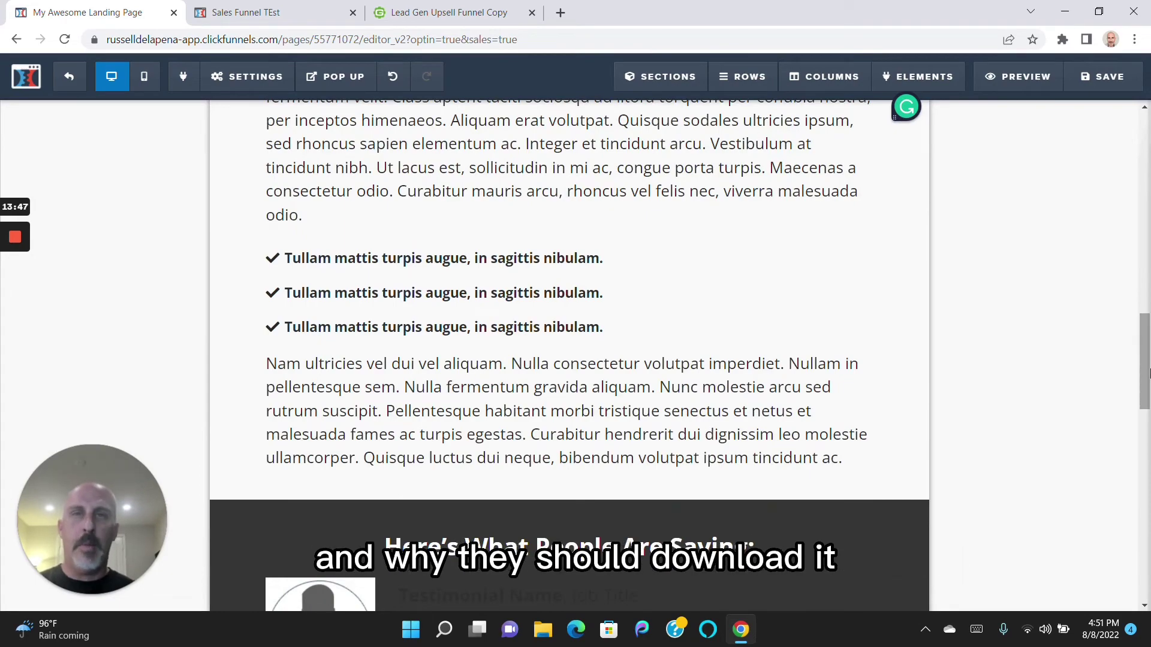
left_click_drag(1148, 373, 1149, 487)
scroll(1148, 493, "up", 1)
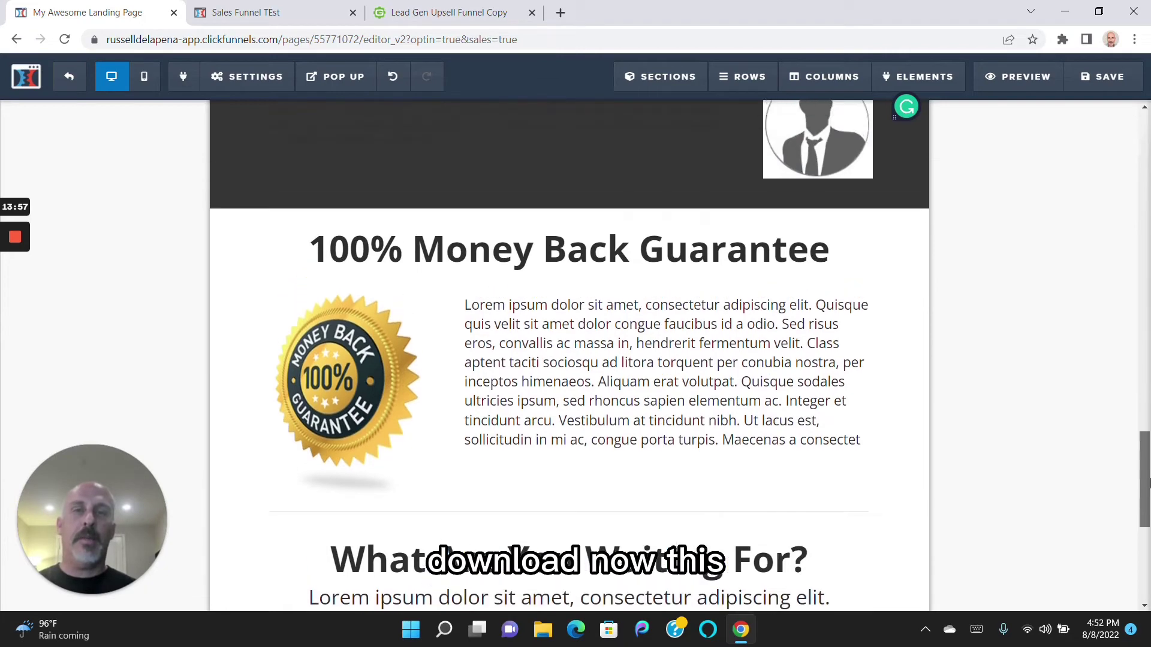
scroll(1148, 493, "down", 2)
left_click_drag(1148, 492, 1148, 552)
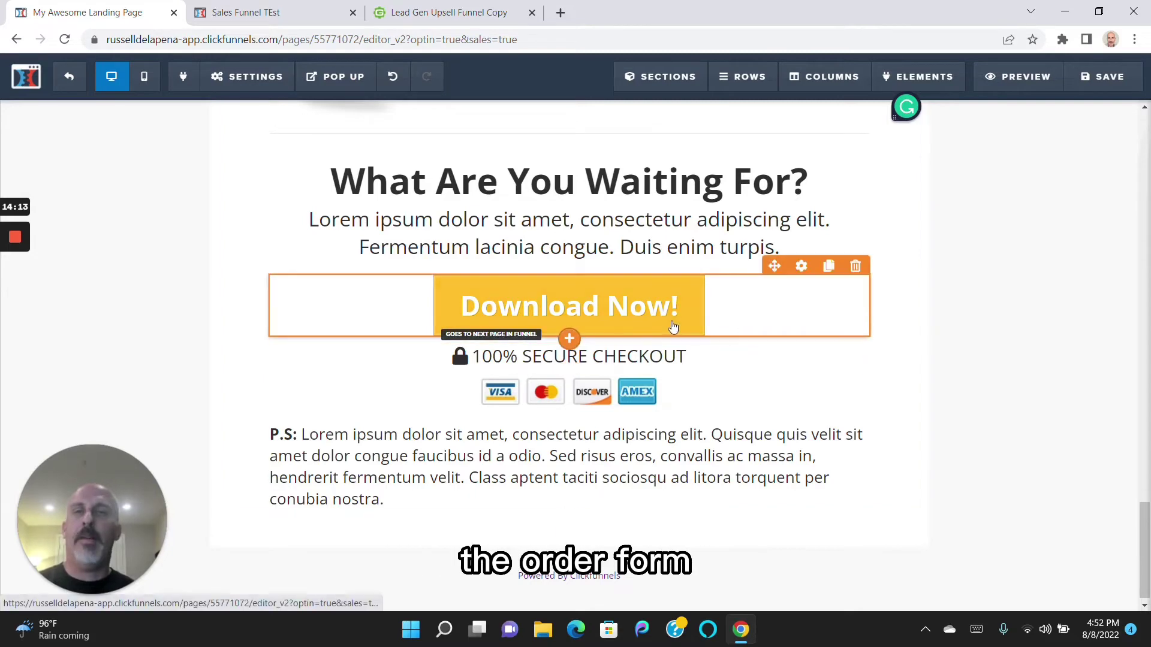
Check in the Geru blueprint which page follows the sales page, and exit the ClickFunnels sales page editor without saving.
left_click(642, 324)
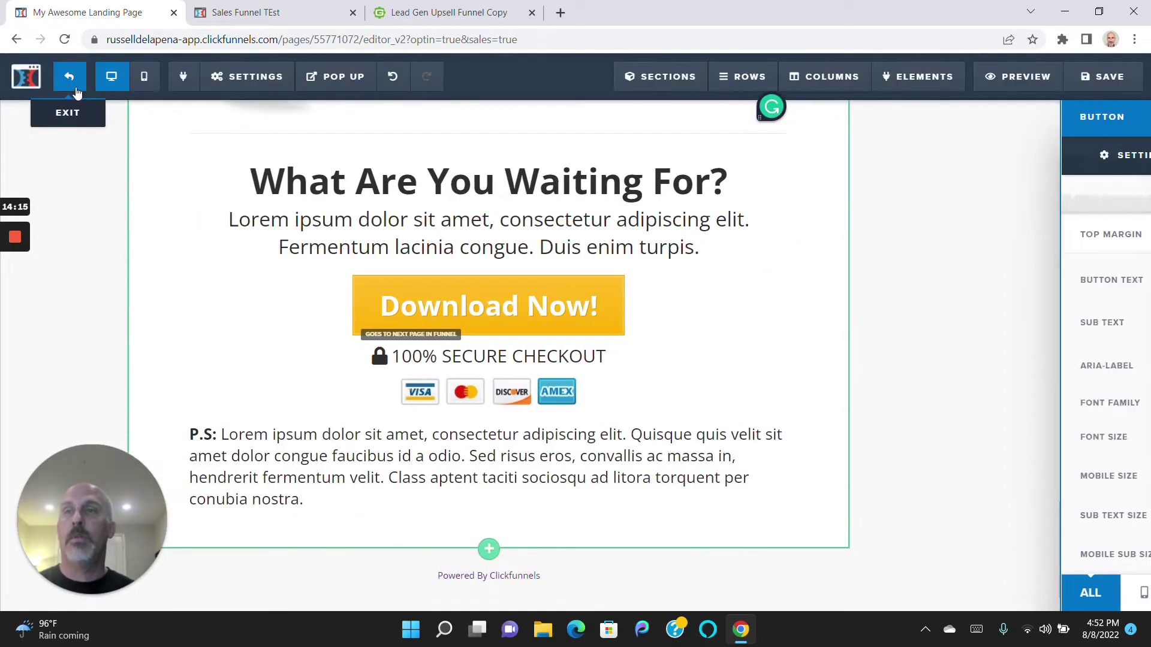
left_click(84, 90)
left_click(419, 13)
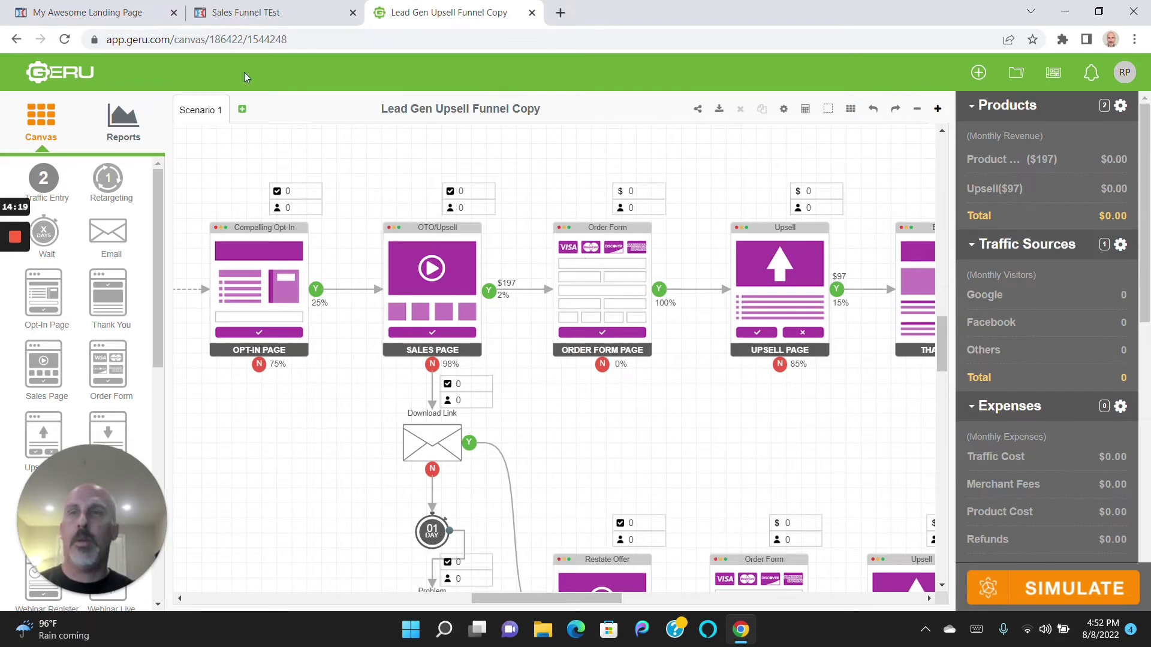
left_click(90, 12)
left_click(77, 78)
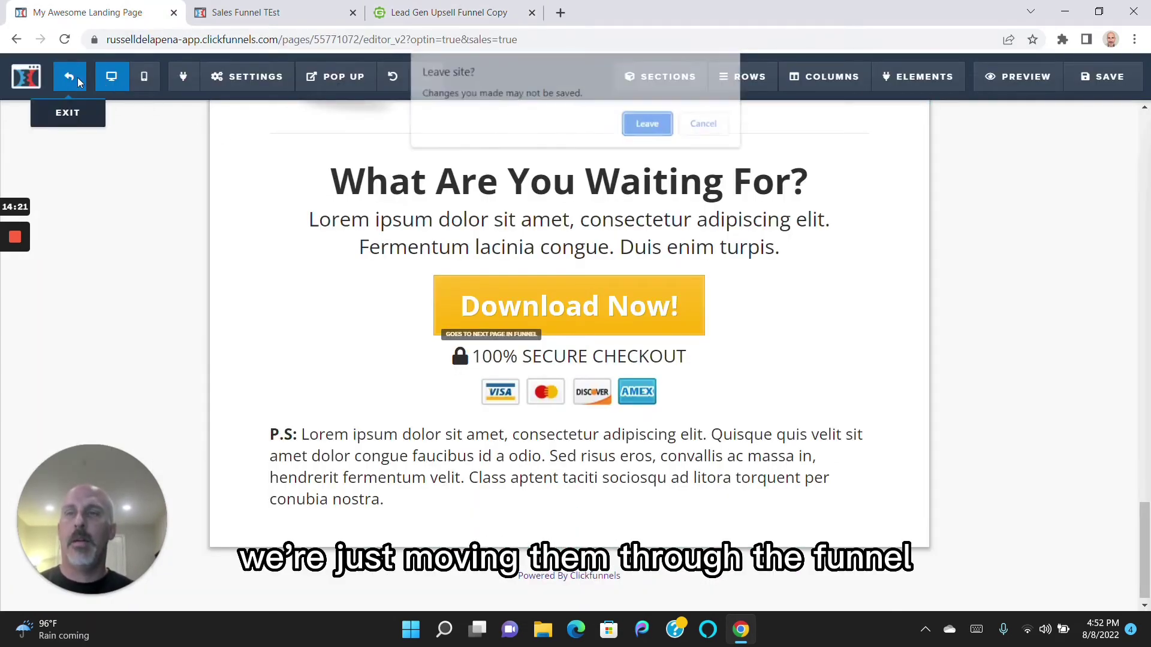
left_click(649, 123)
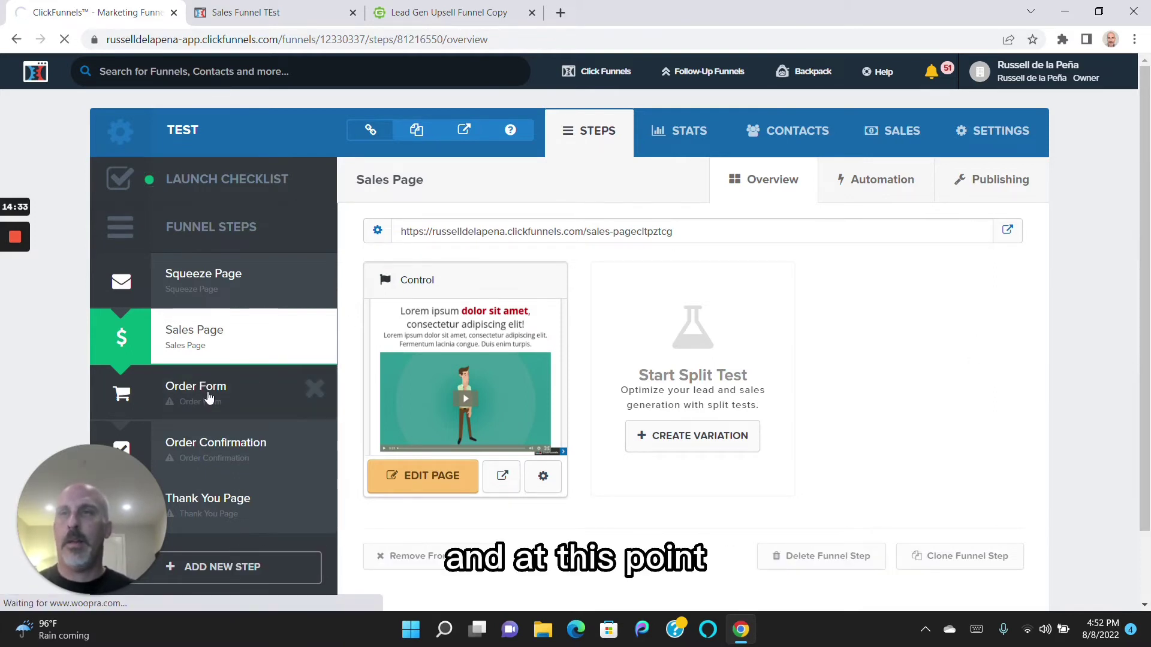
Apply the "Mother Funnel PLF FUNNEL - 6" order template to the funnel's Order Form step and open the page for editing.
left_click(209, 398)
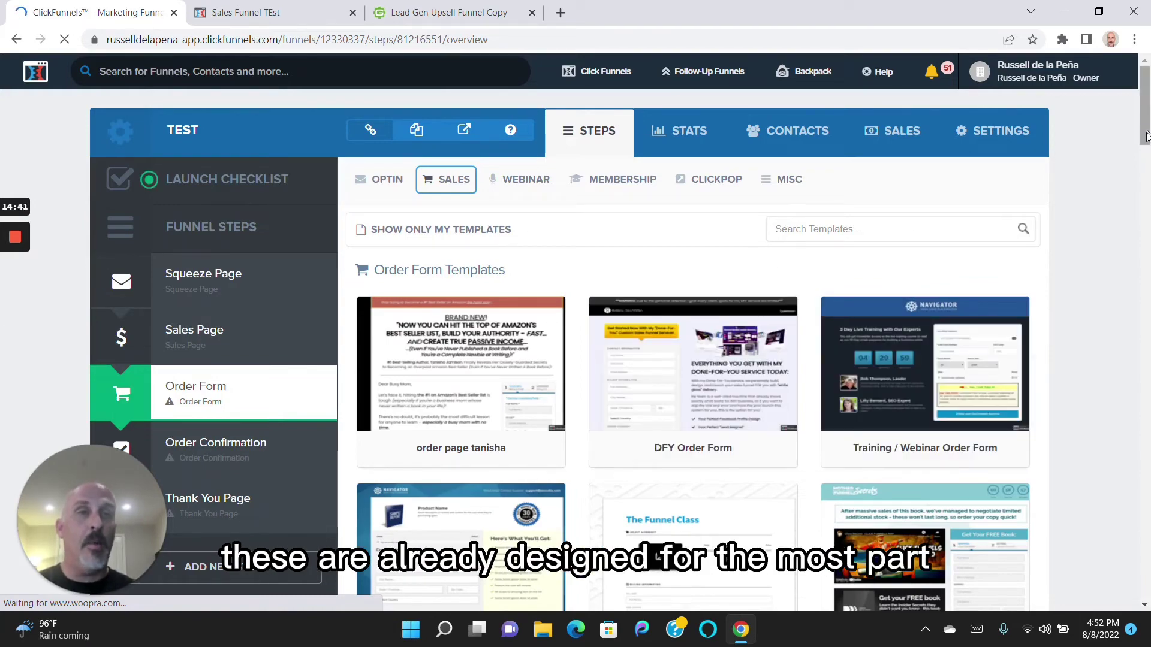
left_click_drag(1147, 138, 1149, 352)
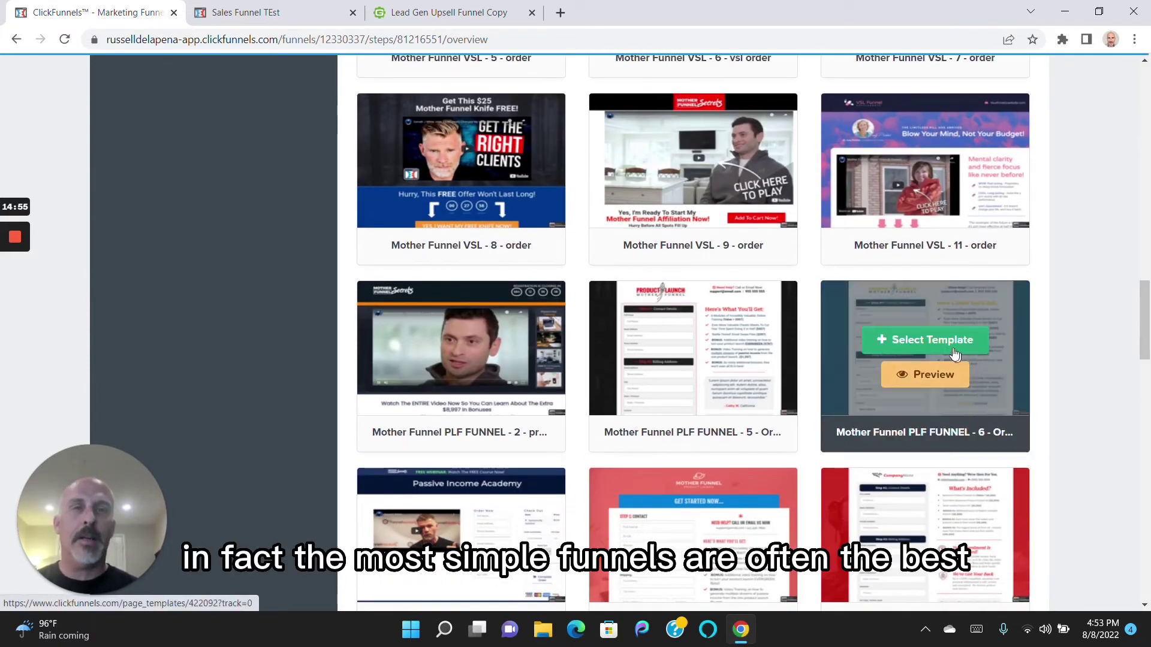
left_click(950, 339)
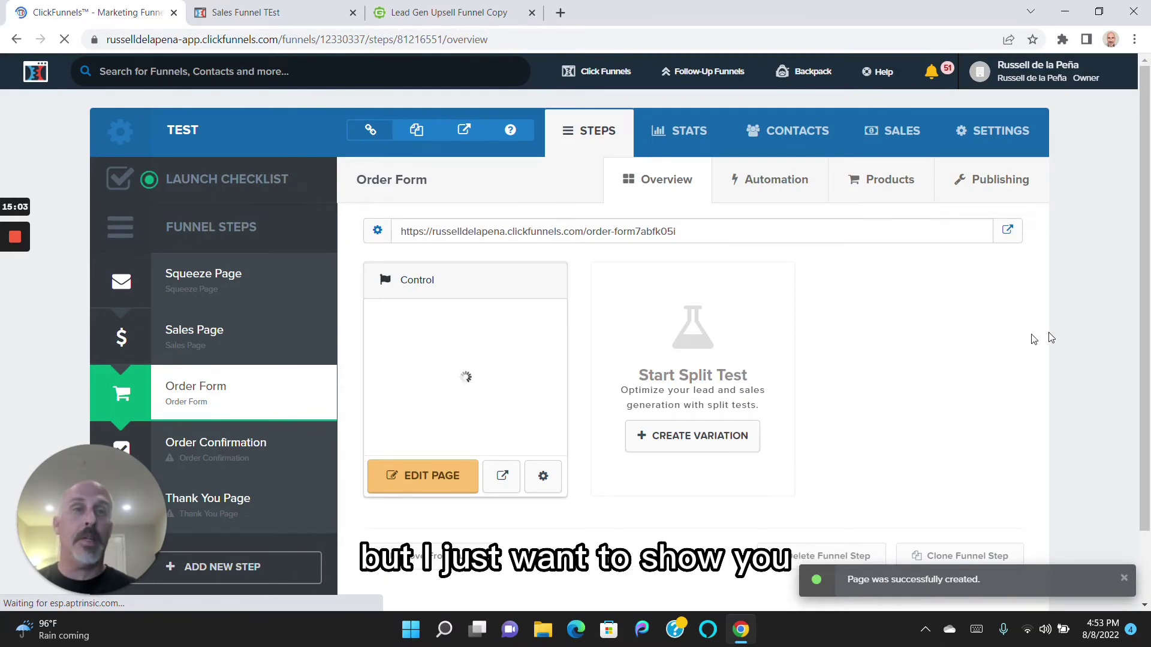
left_click(431, 491)
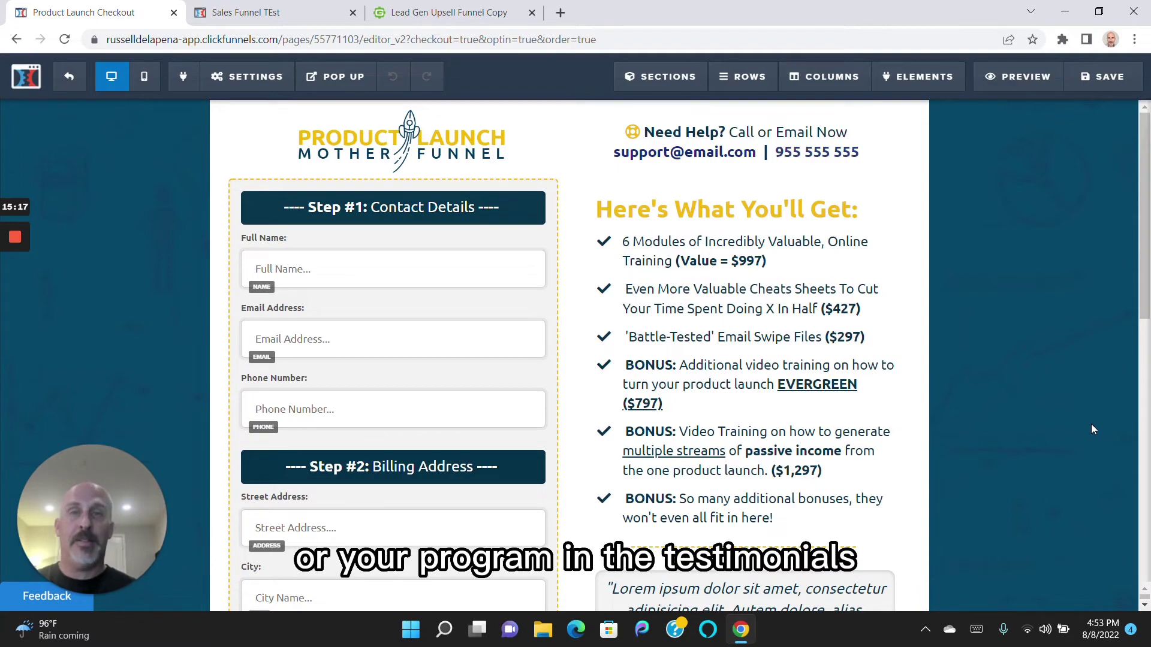
Examine the order form's contact, billing and card fields, the offer list and the two placeholder testimonials.
left_click_drag(1149, 303, 1149, 471)
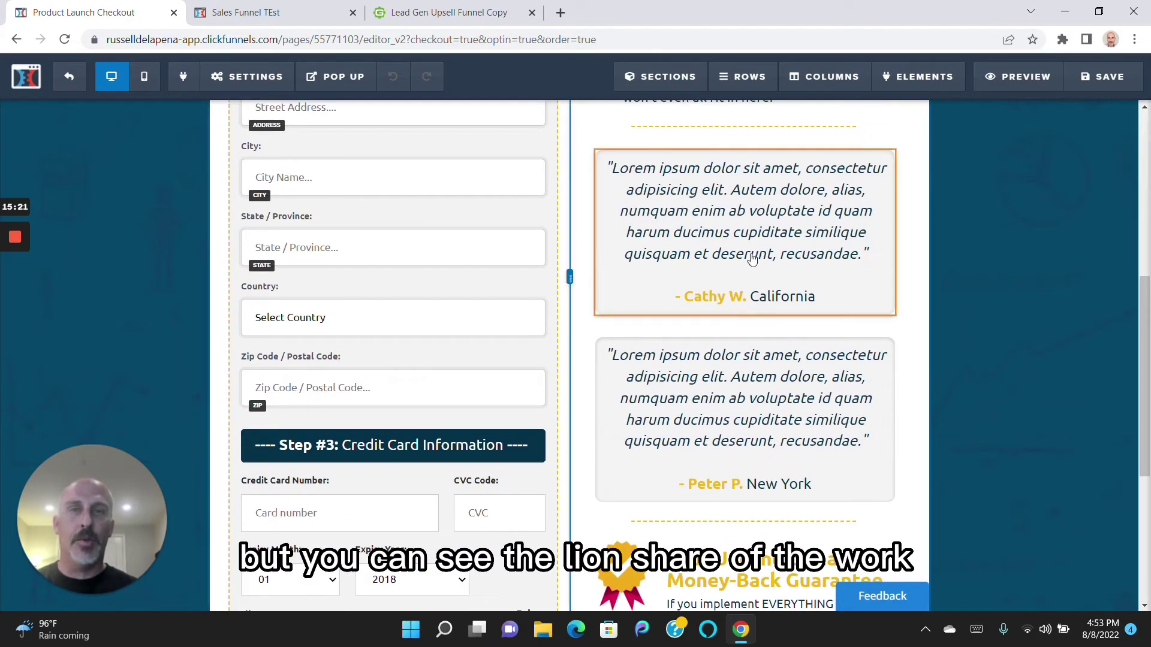
double_click(719, 234)
triple_click(719, 233)
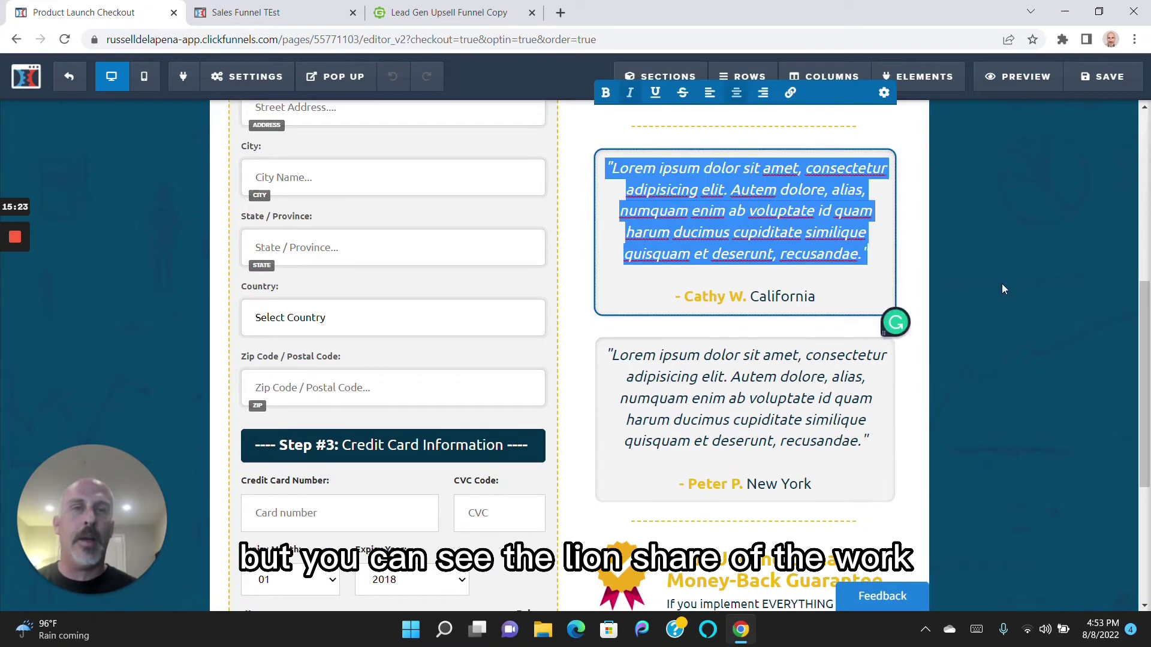
left_click(957, 305)
triple_click(751, 377)
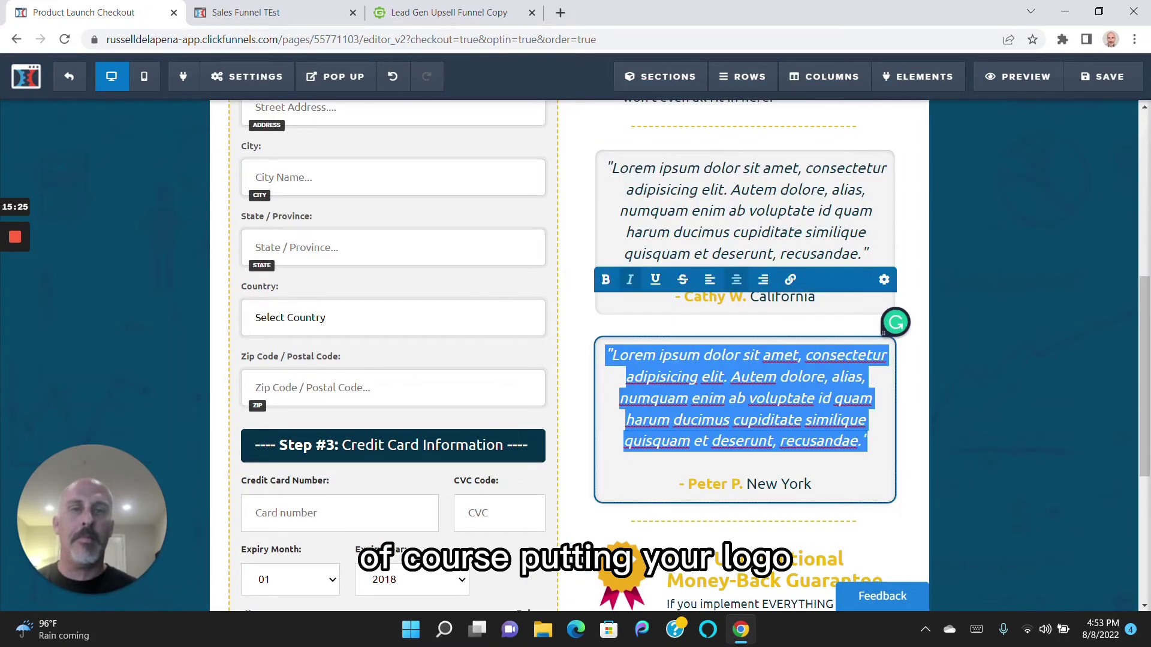
left_click(1032, 376)
left_click_drag(1144, 372, 1147, 178)
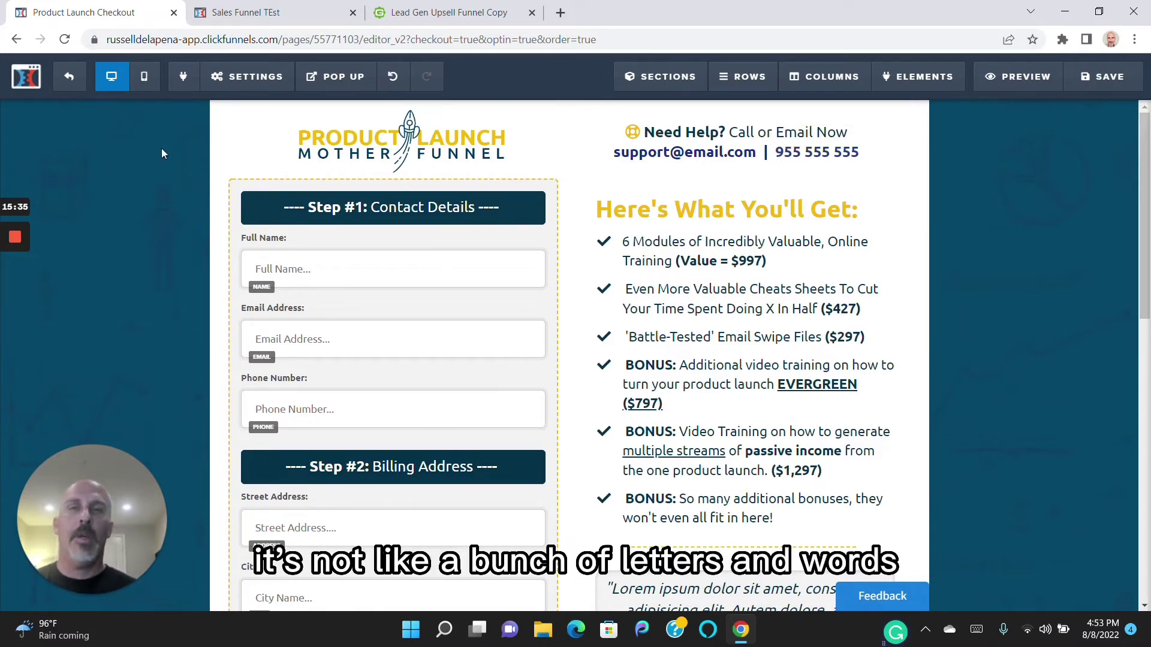
Review the order form's mobile layout down to the footer and leave the editor without saving.
left_click(144, 79)
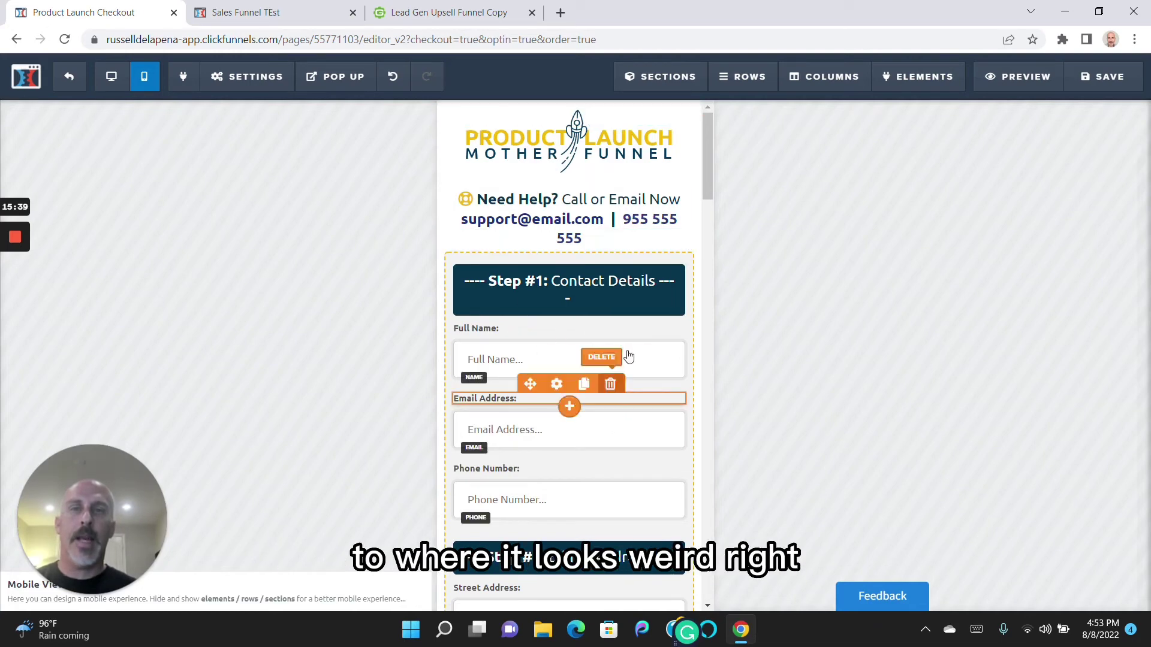
left_click_drag(710, 159, 730, 303)
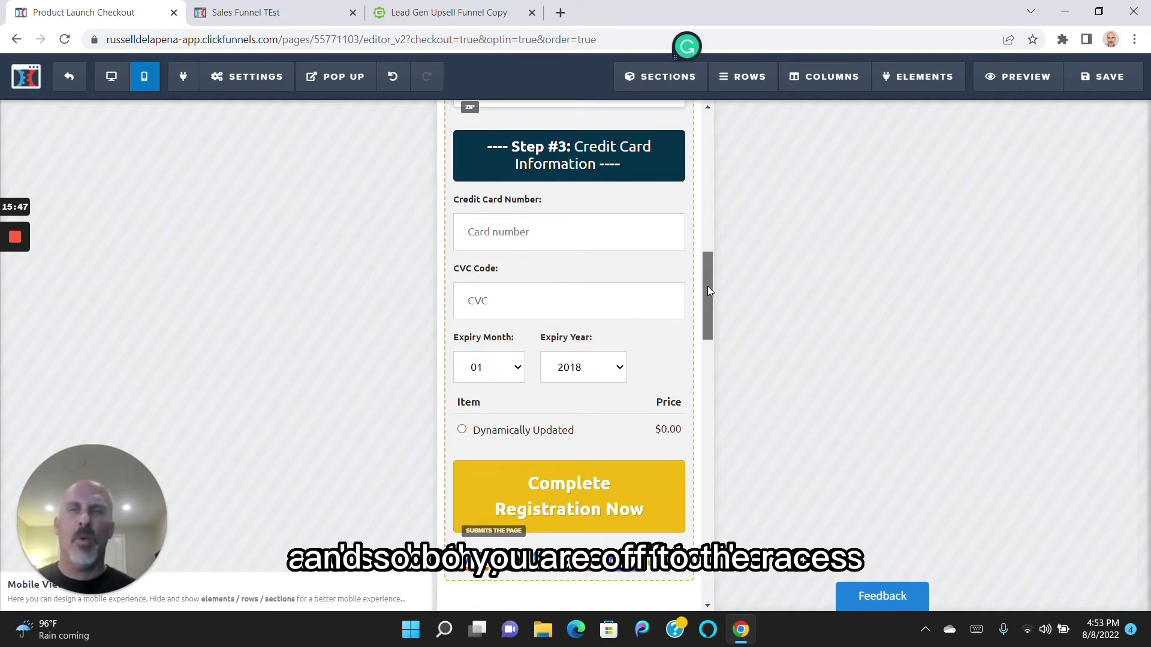
left_click_drag(707, 286, 743, 575)
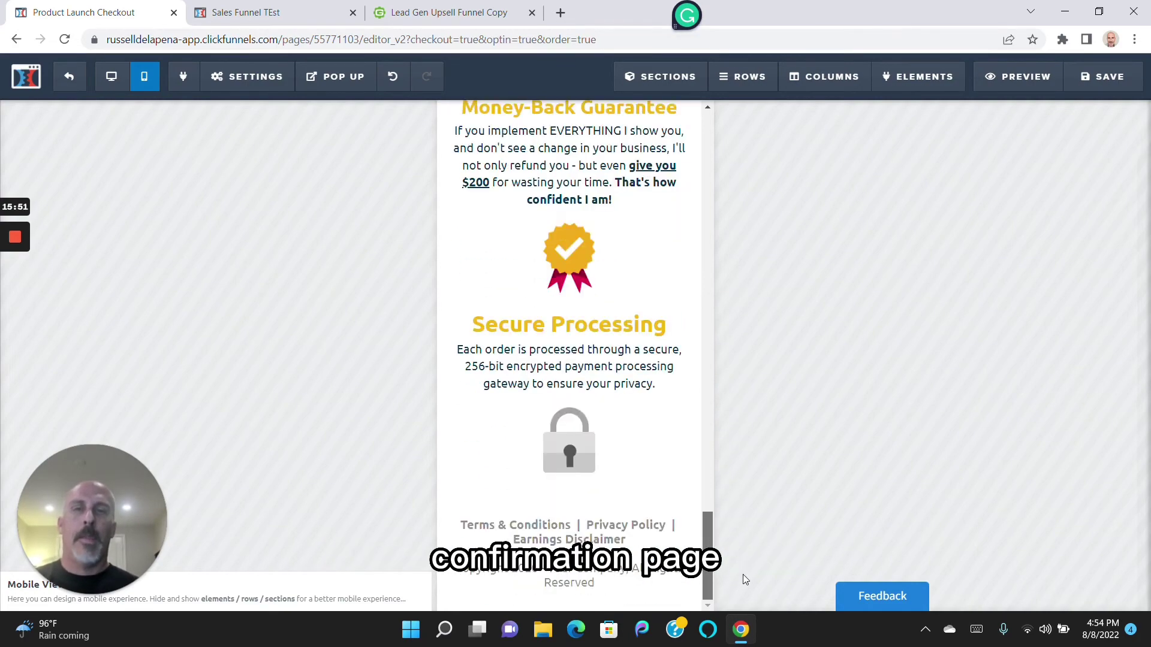
left_click(69, 76)
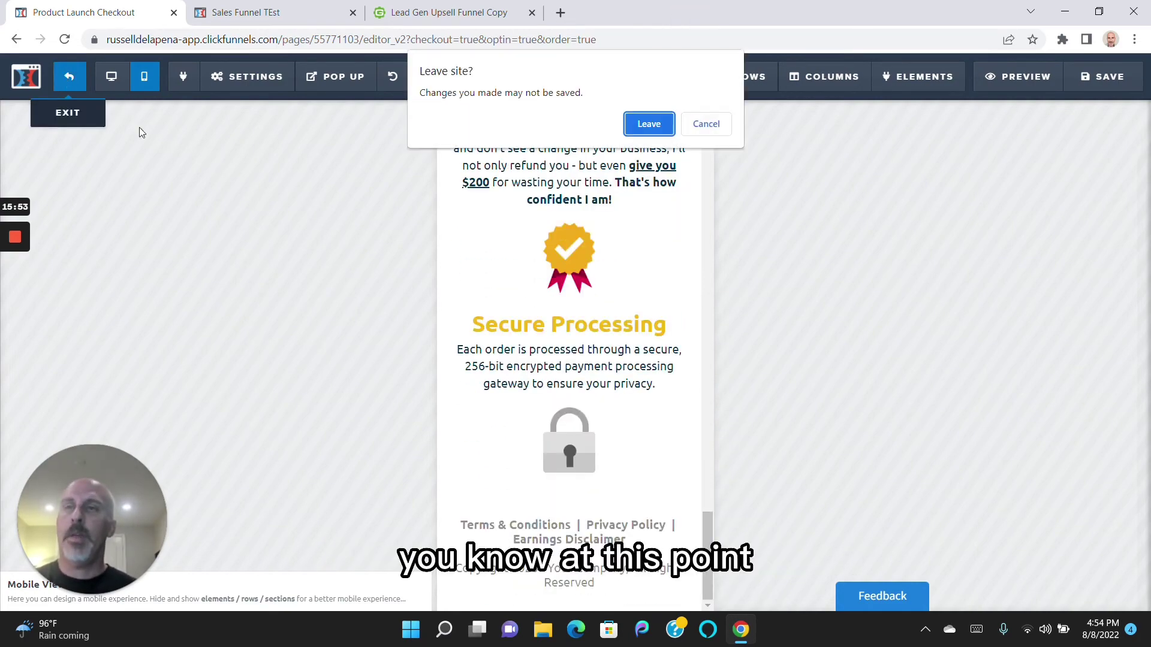
left_click(644, 123)
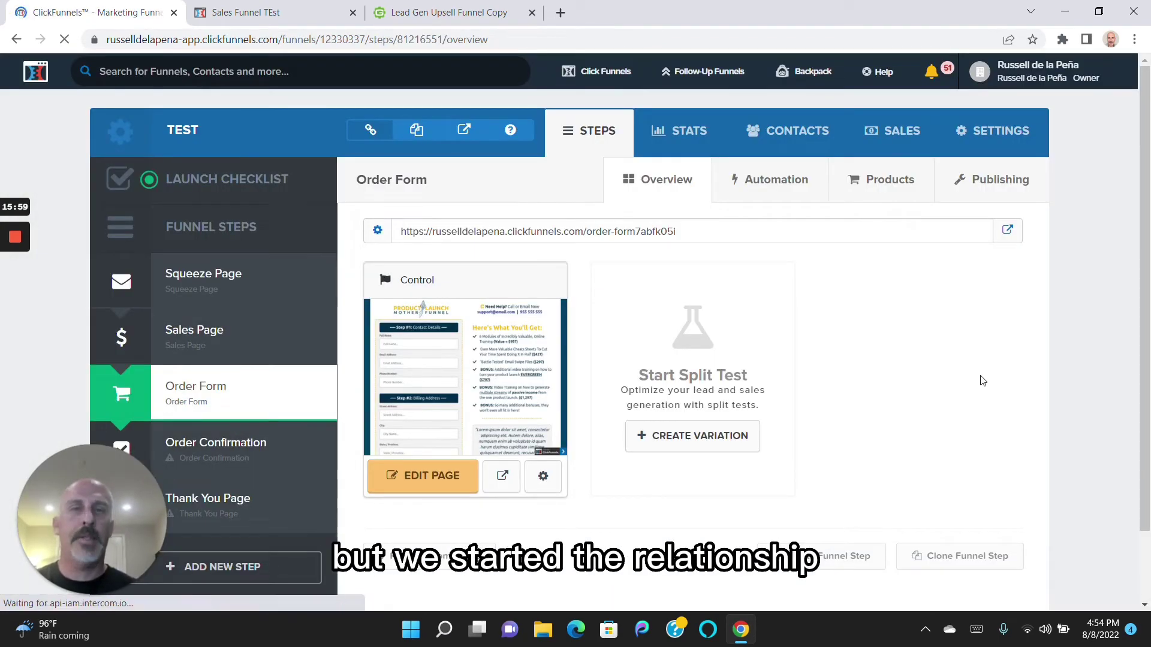
Apply the Simple Order Confirmation template to the funnel's Order Confirmation step and preview the page.
left_click(226, 464)
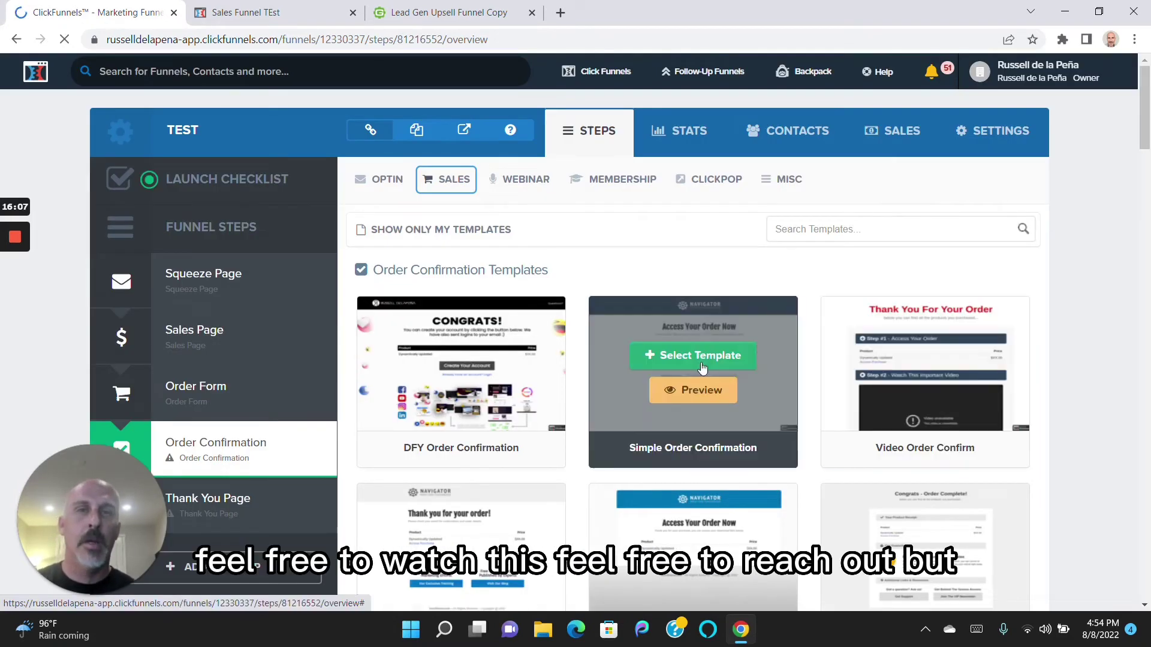
left_click(701, 367)
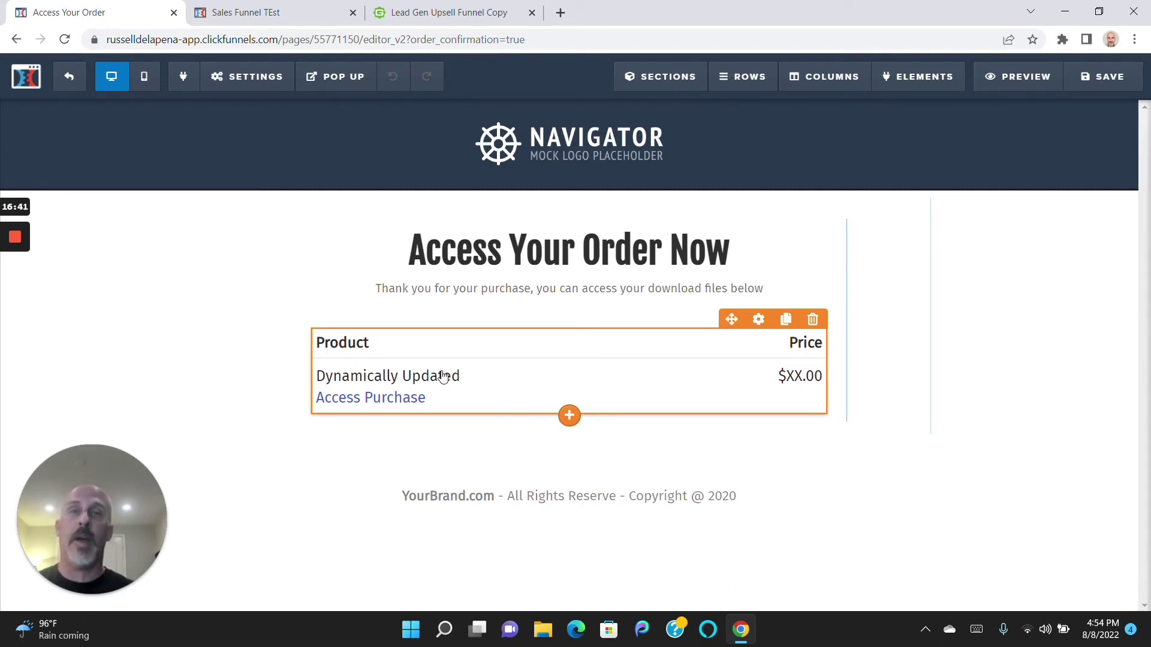
left_click(999, 88)
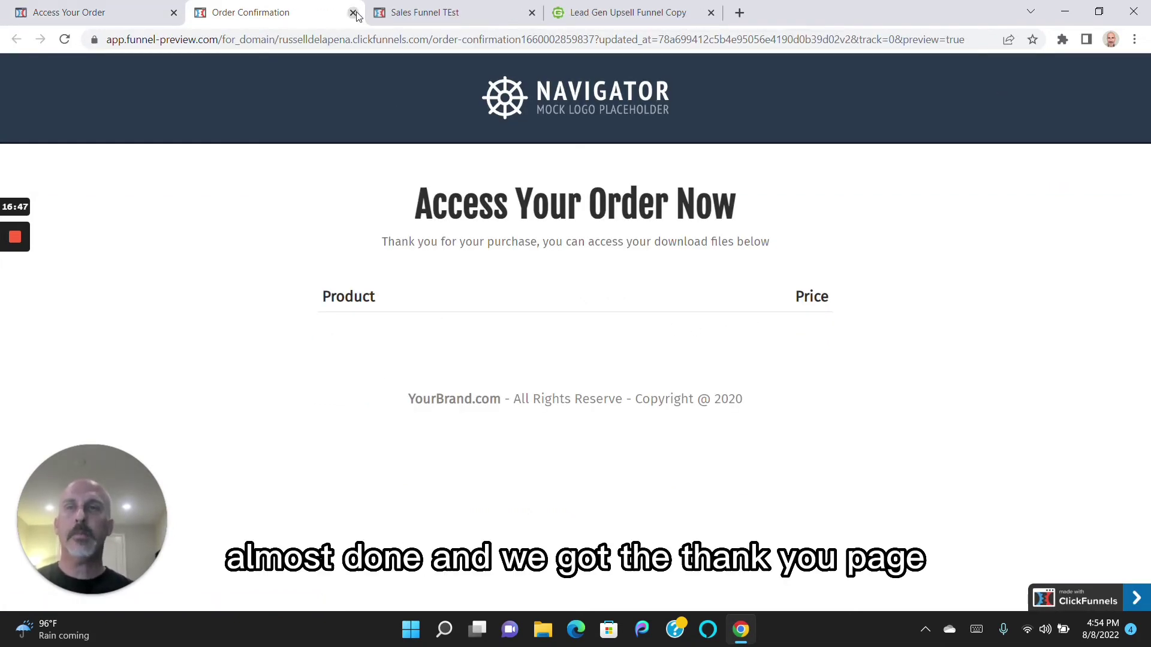
left_click(102, 15)
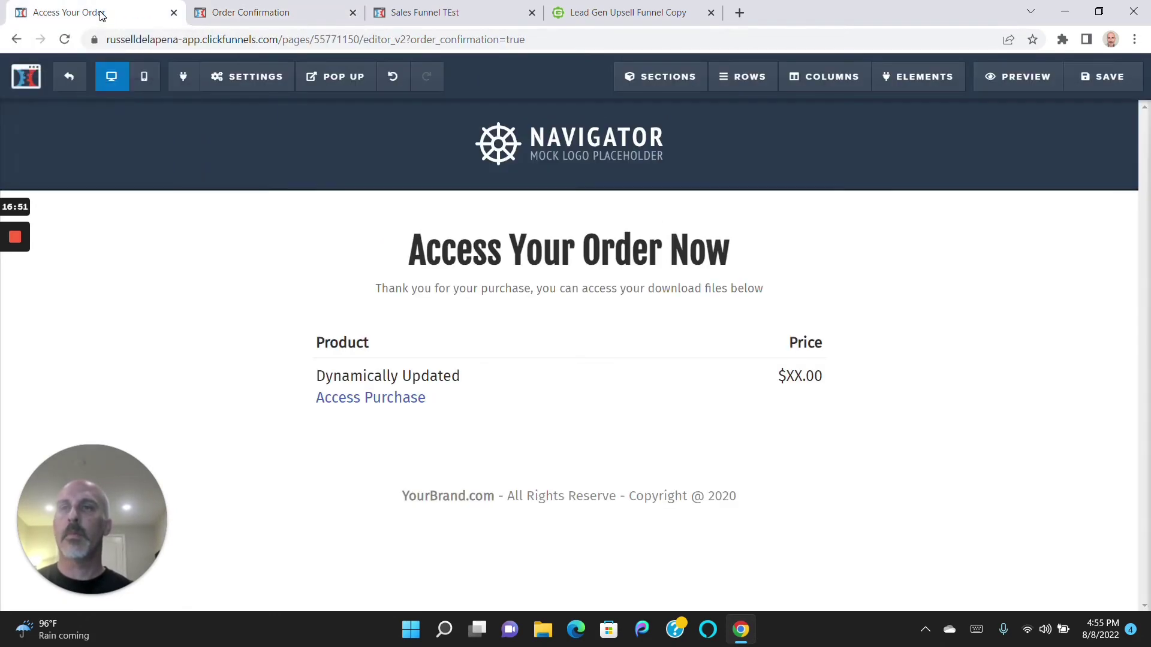
left_click(70, 82)
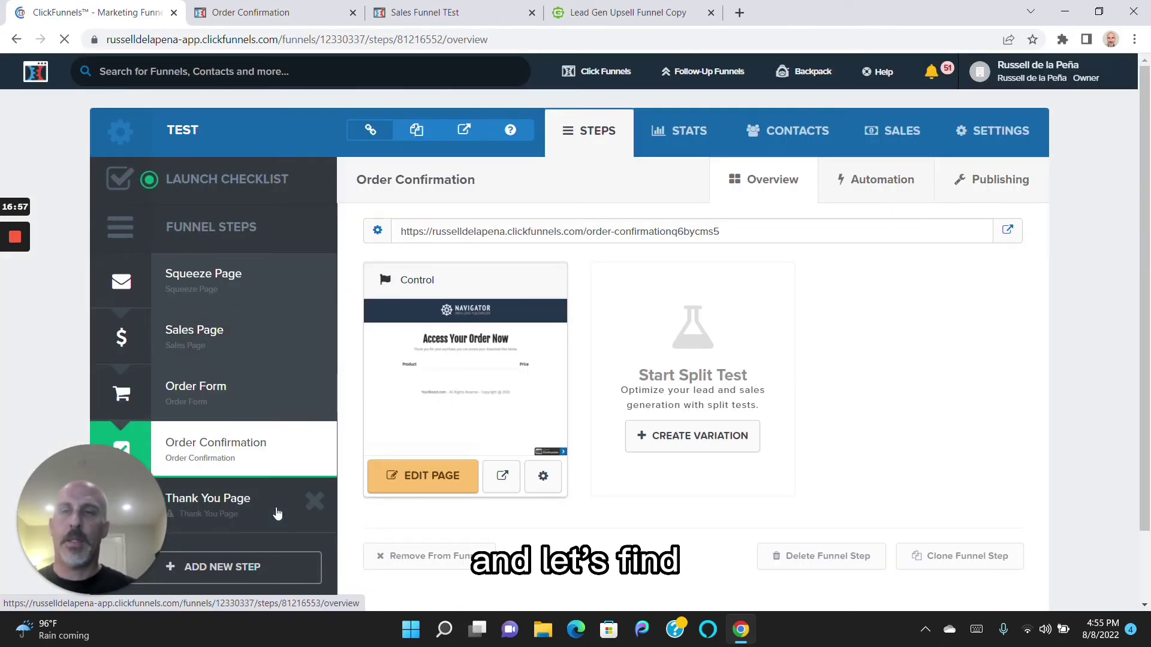
Apply the Download Page template to the funnel's Thank You Page step and open the page for editing.
left_click(259, 519)
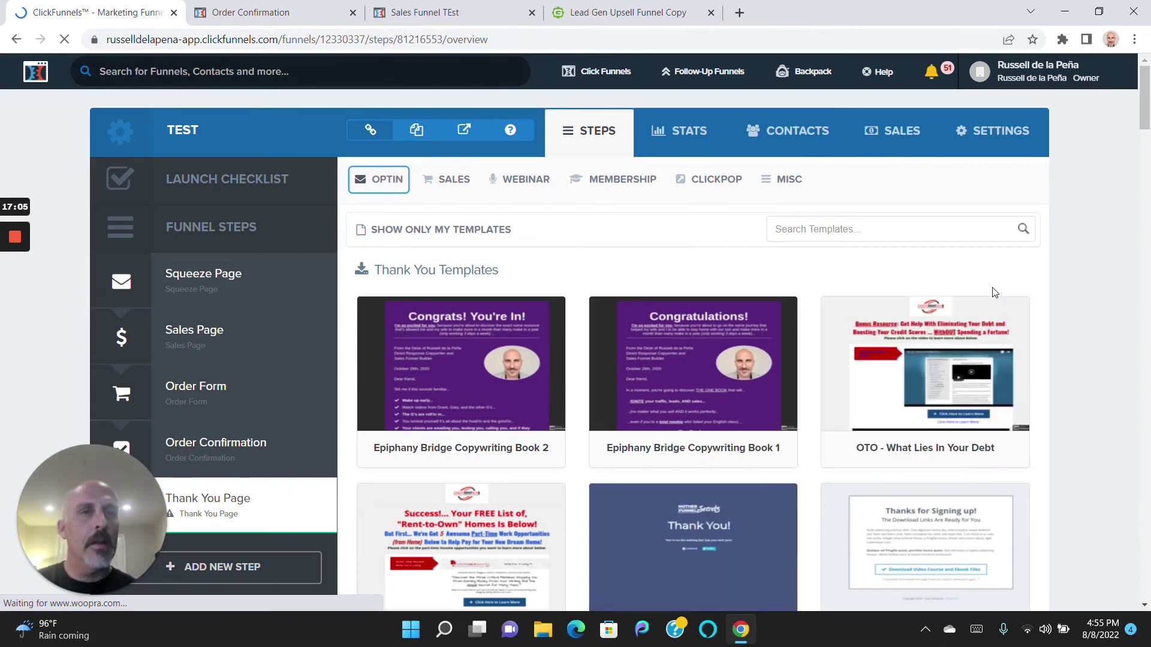
left_click_drag(1145, 102, 1145, 132)
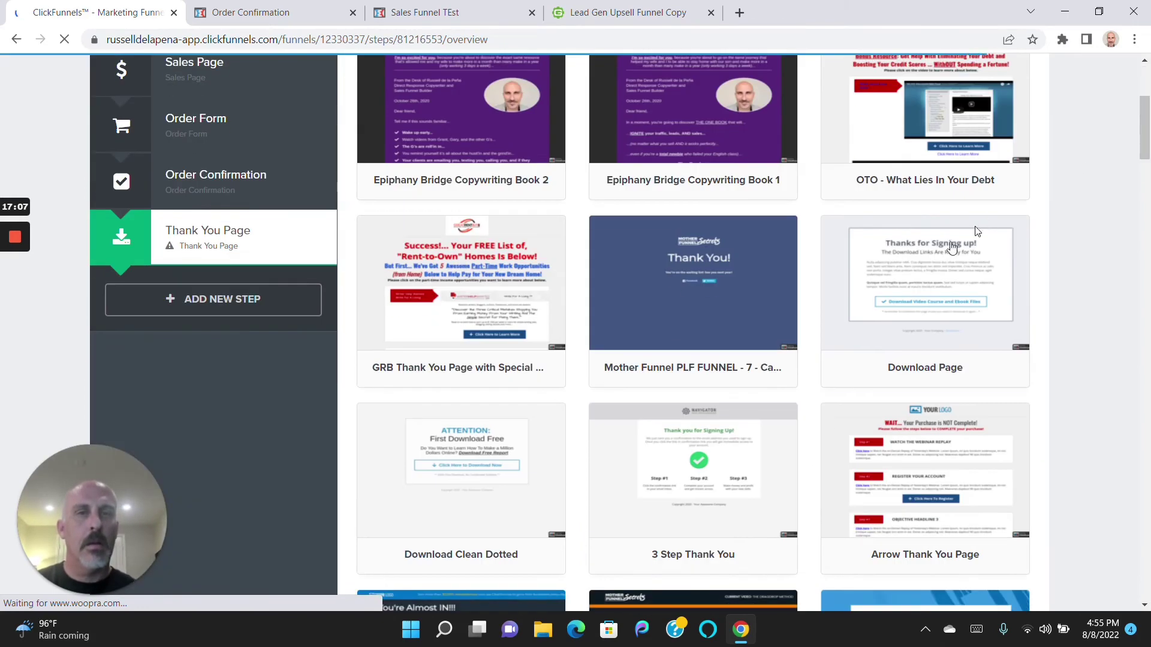
mouse_move(952, 246)
left_click(938, 282)
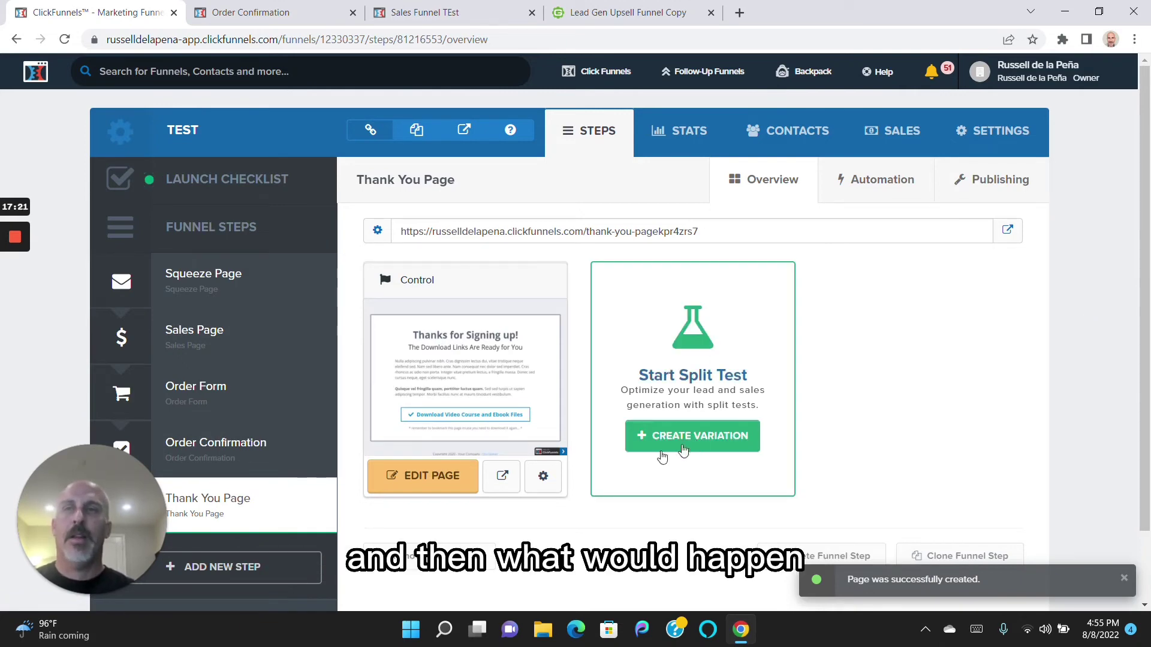
left_click(422, 481)
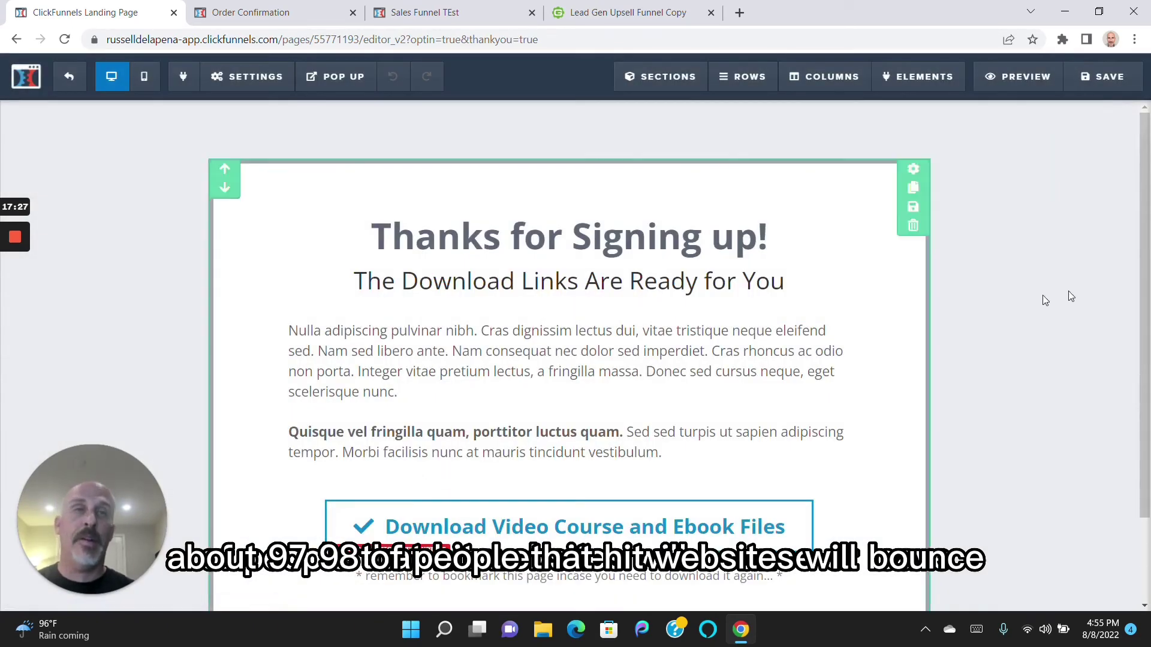
Review the thank you page's download section and its mobile layout, and return to the funnel steps.
left_click_drag(1147, 290, 1149, 346)
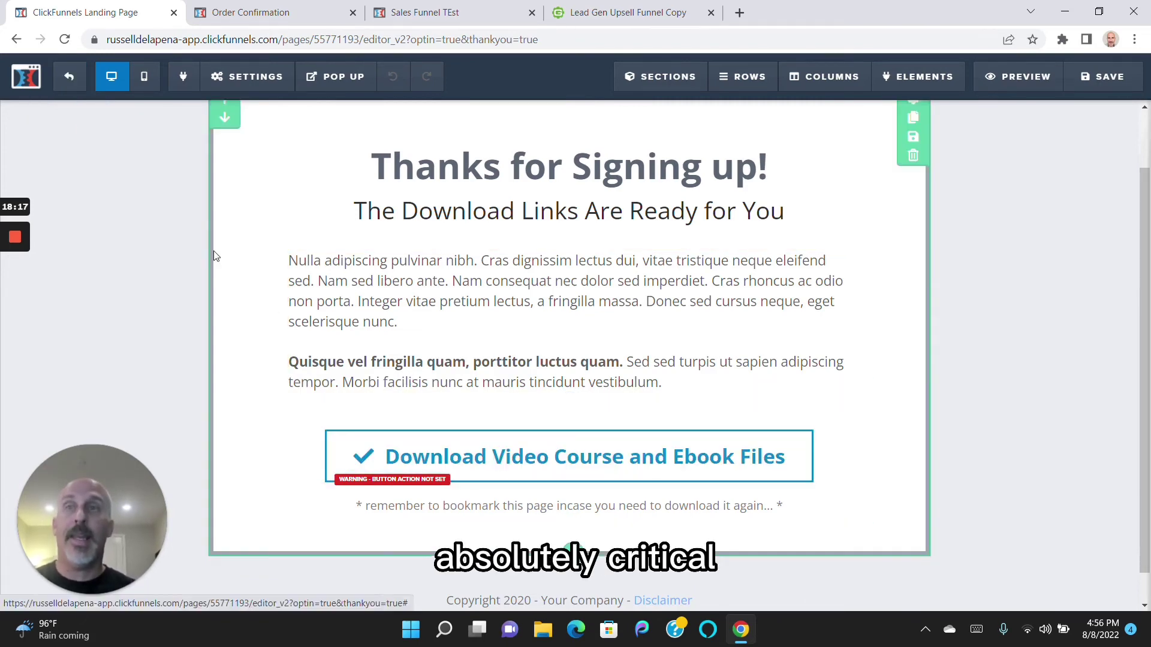
left_click(144, 76)
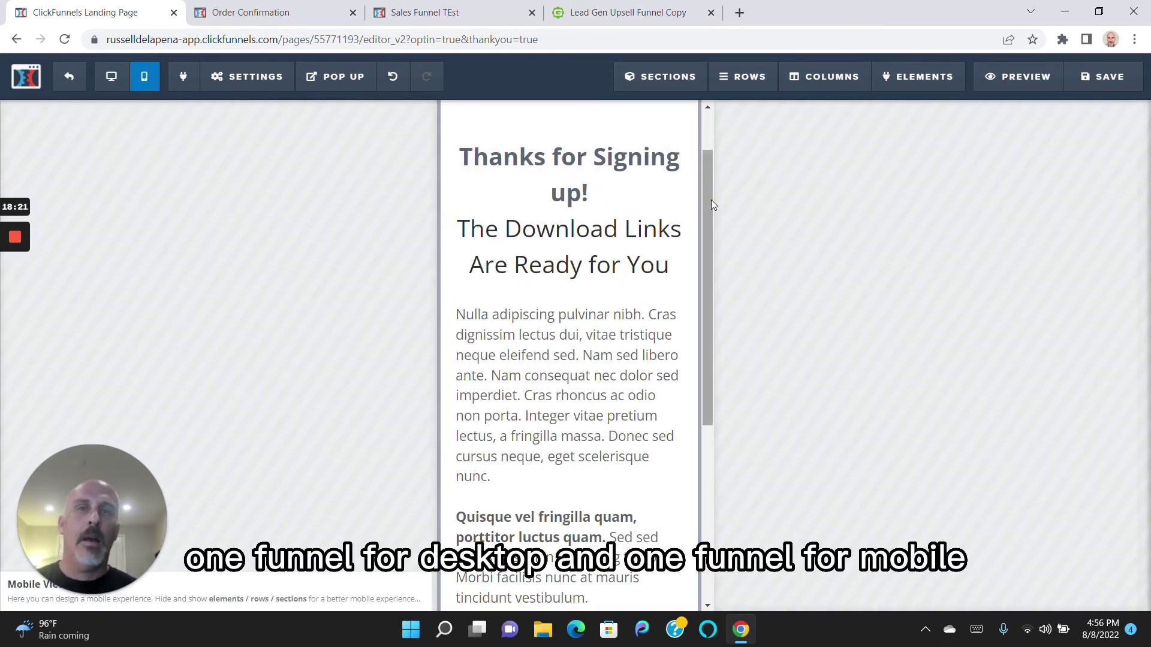
left_click_drag(712, 205, 750, 167)
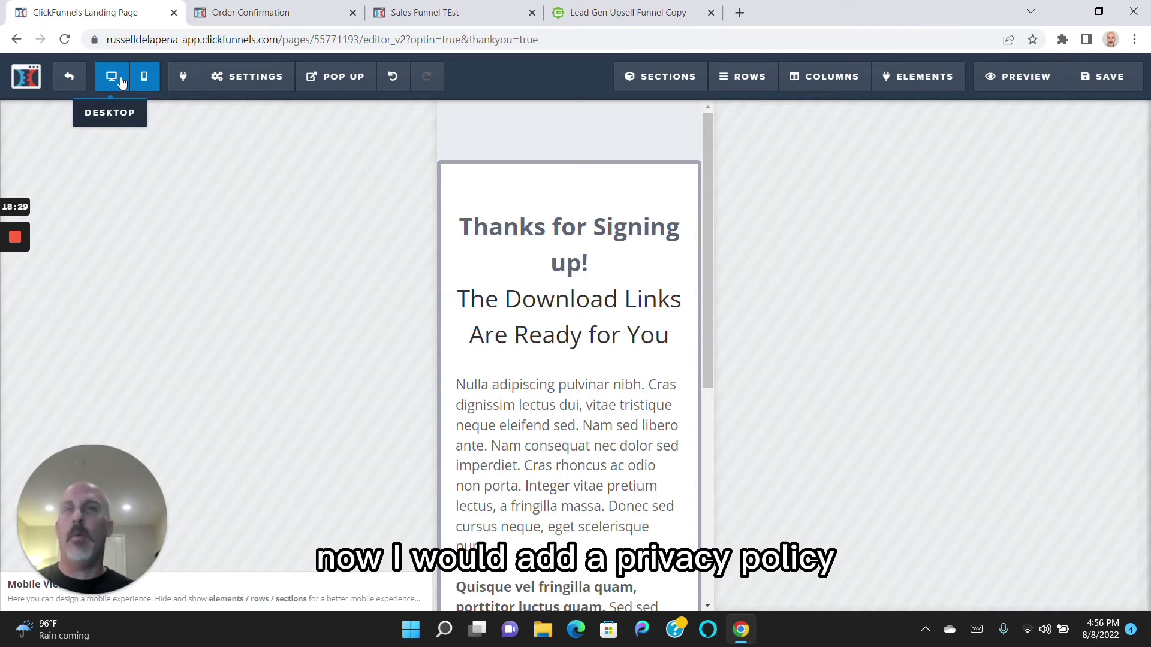
left_click(69, 77)
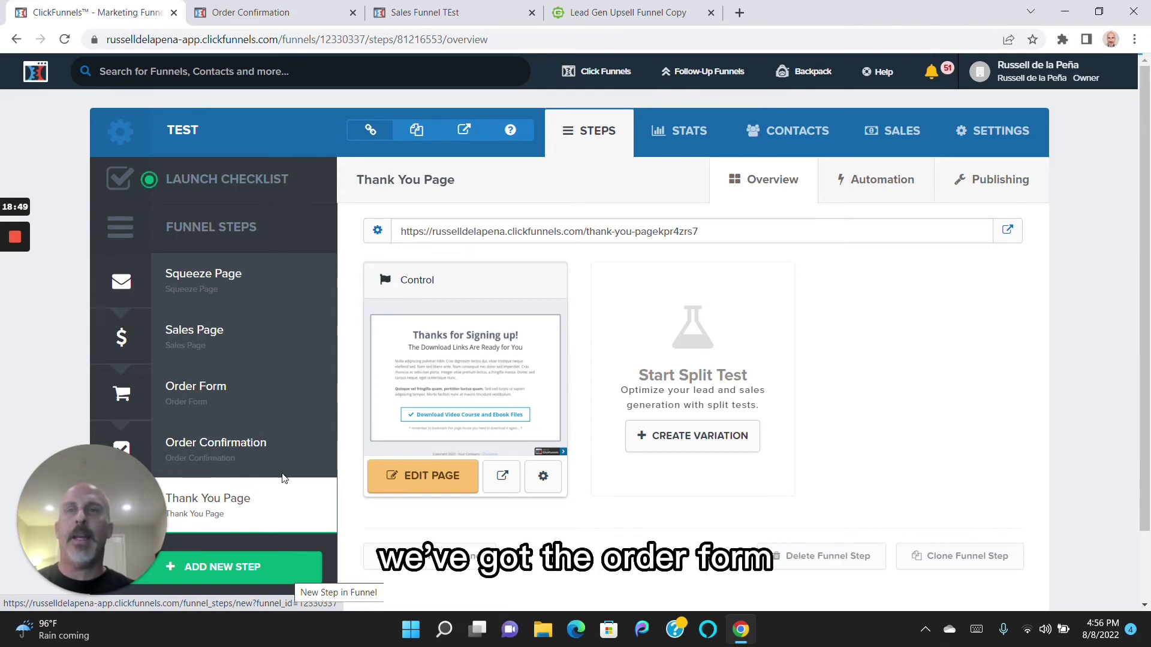
Check the pages after the order form in the Geru blueprint and add a funnel step named Upsell in ClickFunnels.
left_click(599, 12)
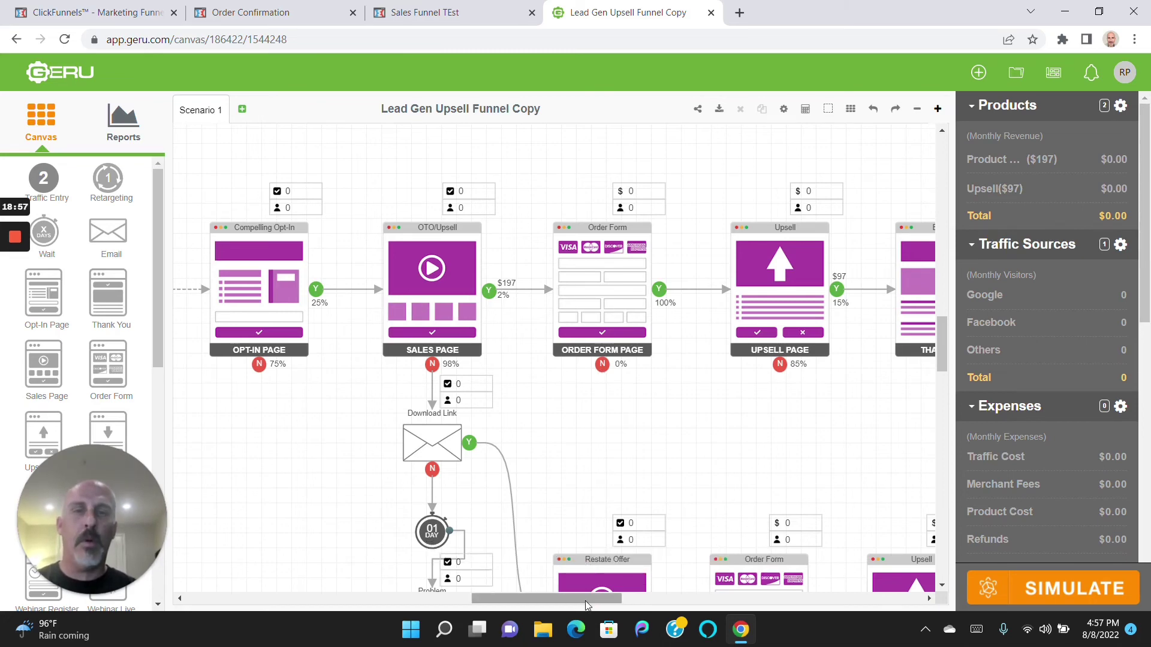
left_click_drag(569, 598, 631, 594)
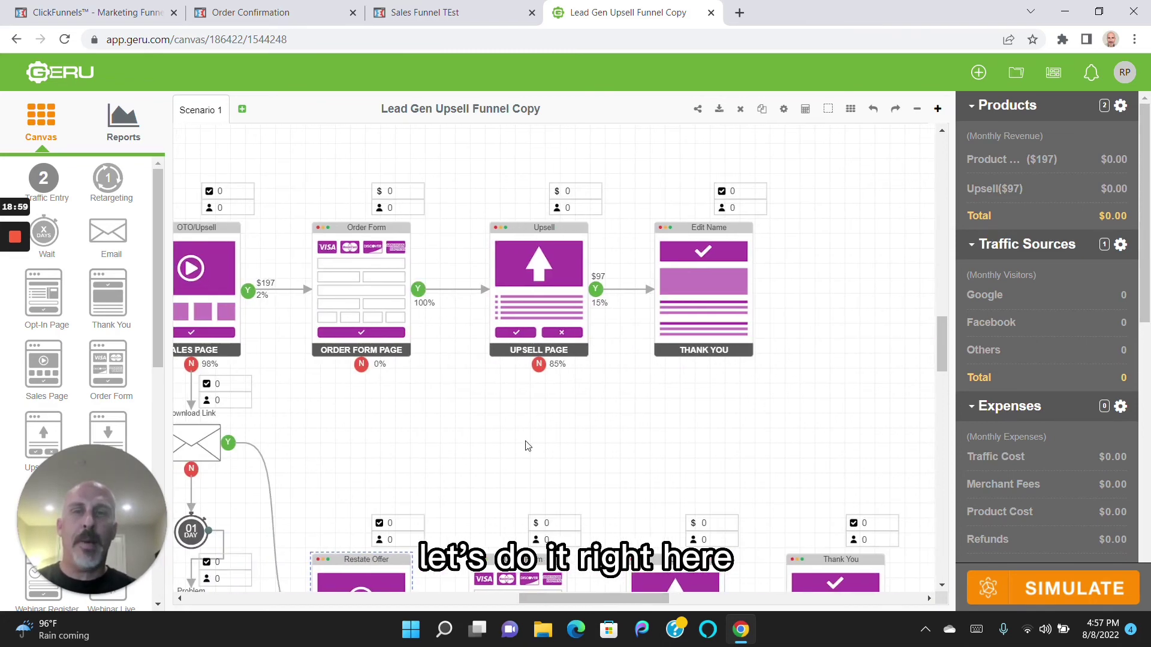
left_click(114, 12)
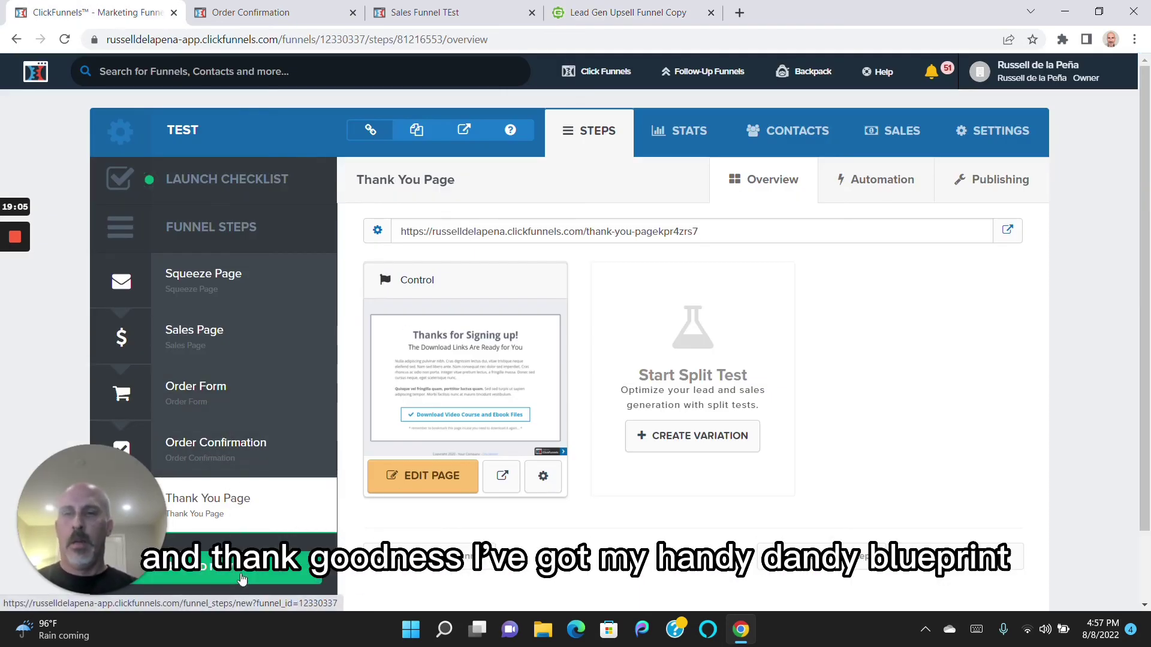
left_click(241, 569)
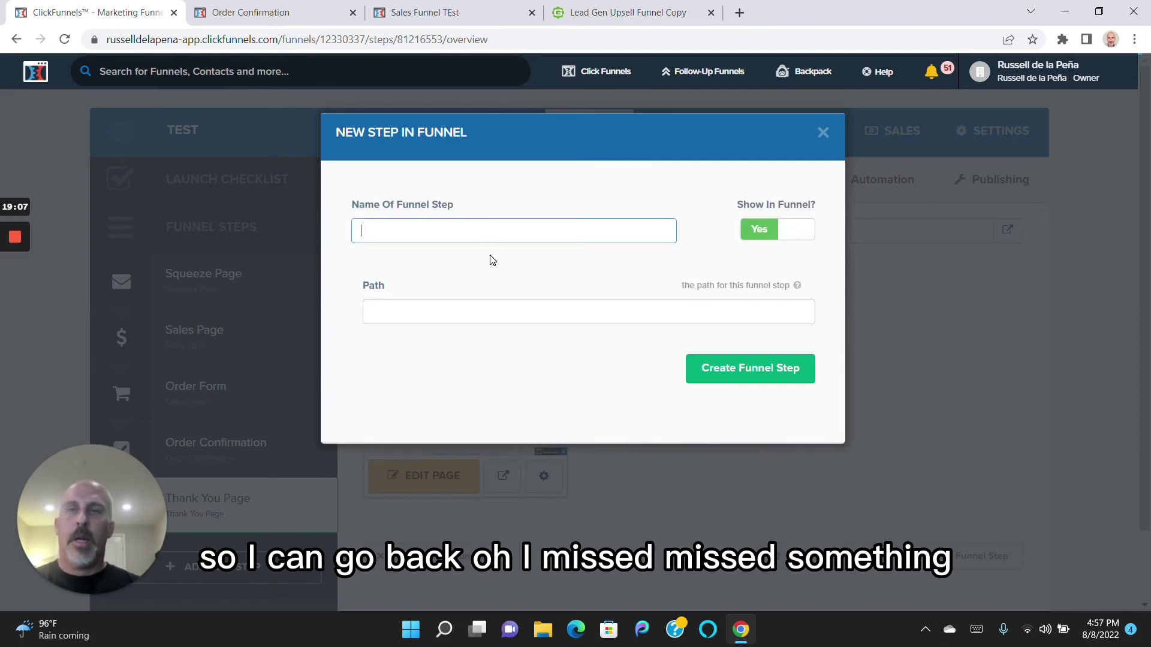
type("Ups")
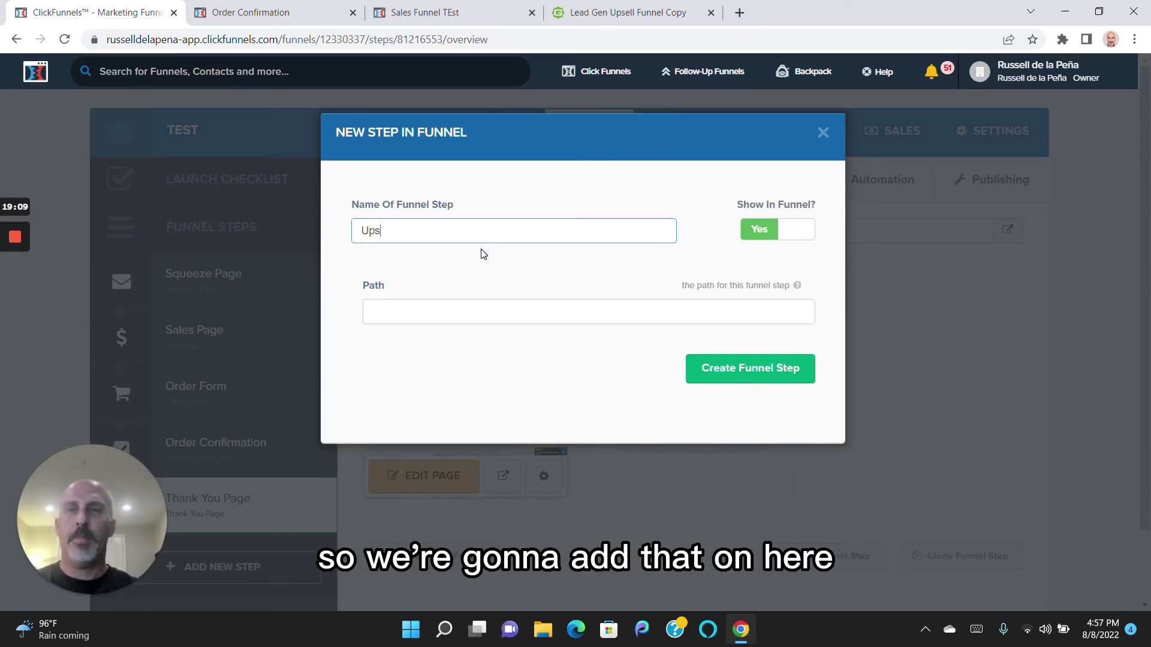
type("ell")
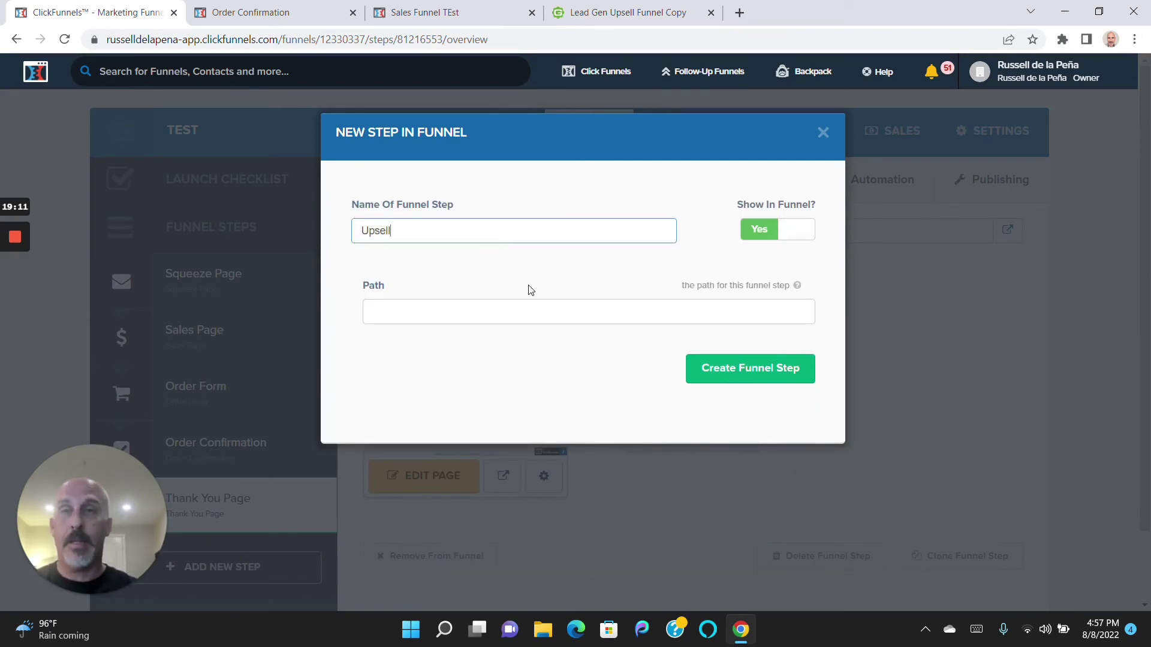
left_click(714, 376)
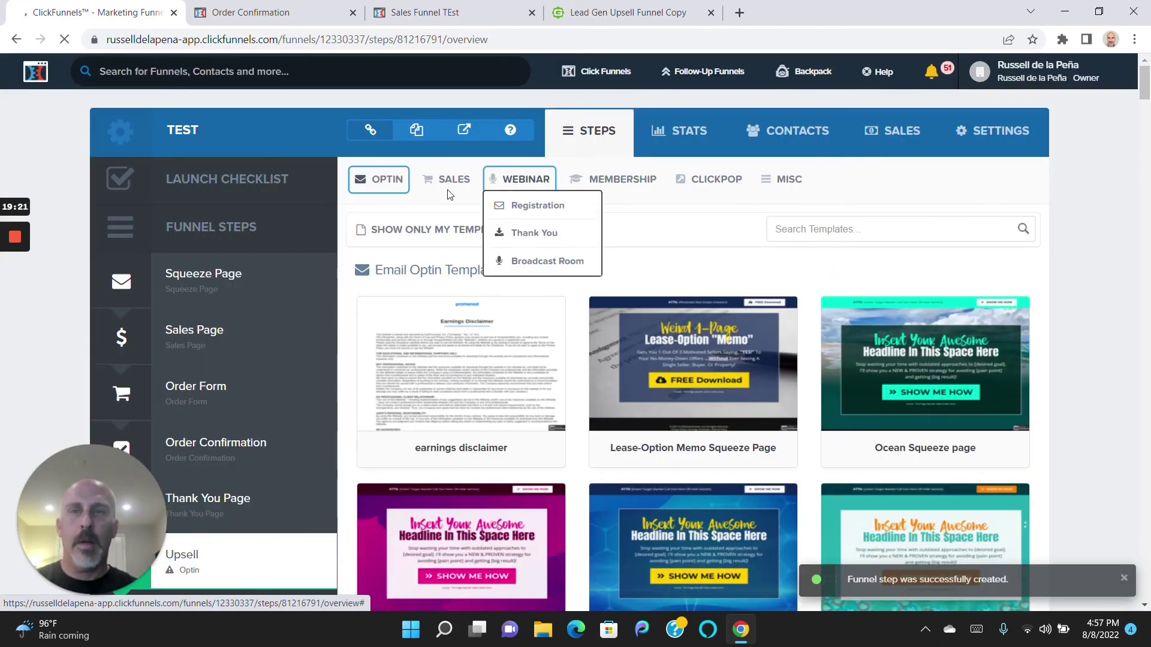
Apply the One Click Upsell template TWO STEP TRIP WIRE - 9 - oto to the Upsell step and move it directly after Order Form.
mouse_move(449, 191)
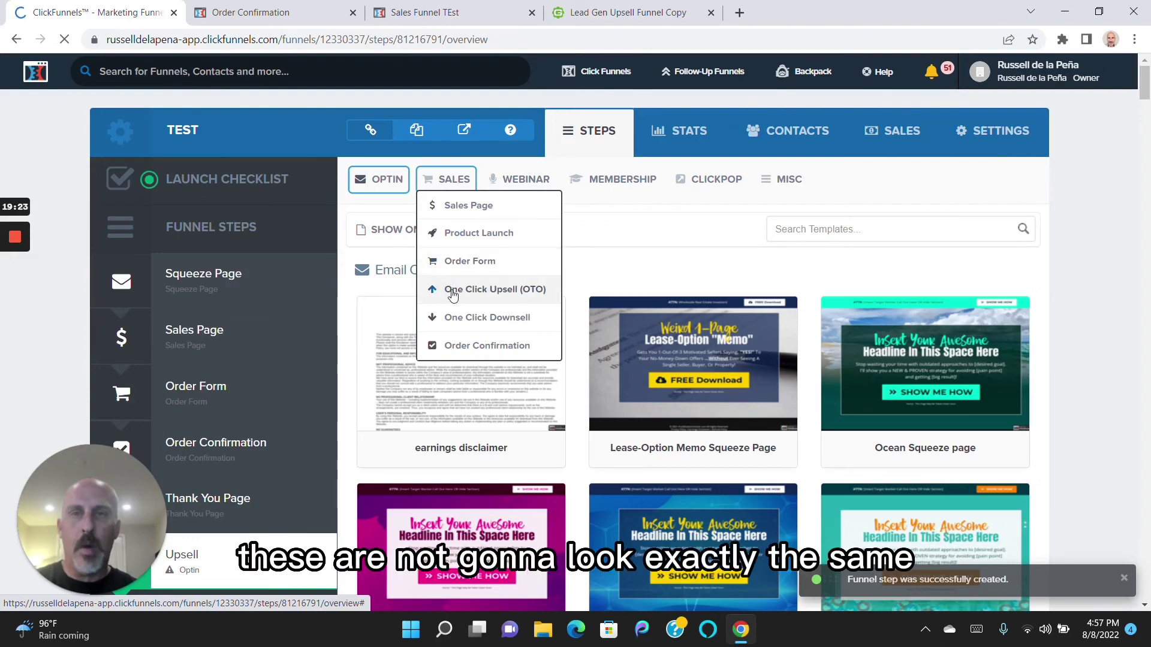
left_click(451, 291)
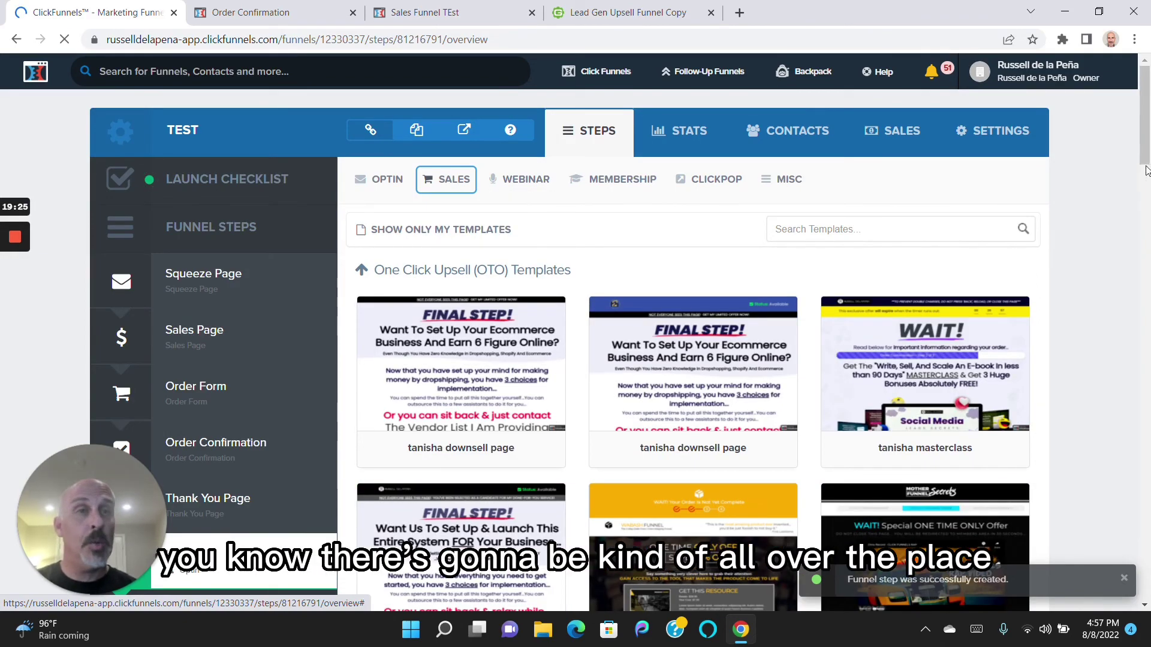
left_click_drag(1145, 145, 1149, 305)
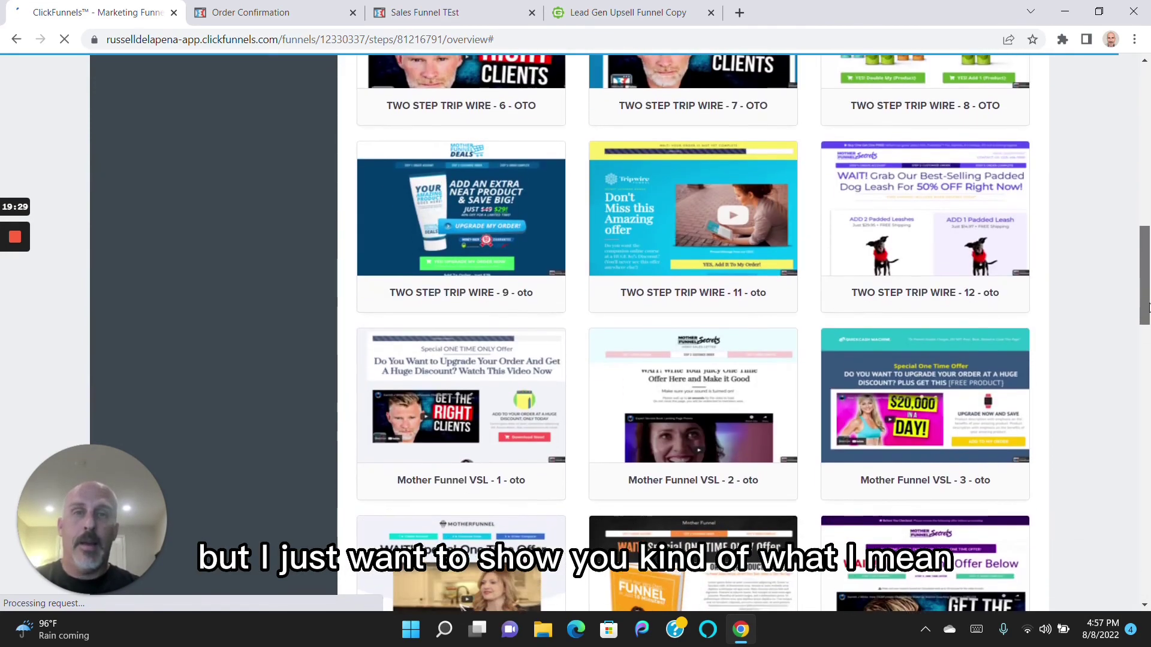
mouse_move(452, 299)
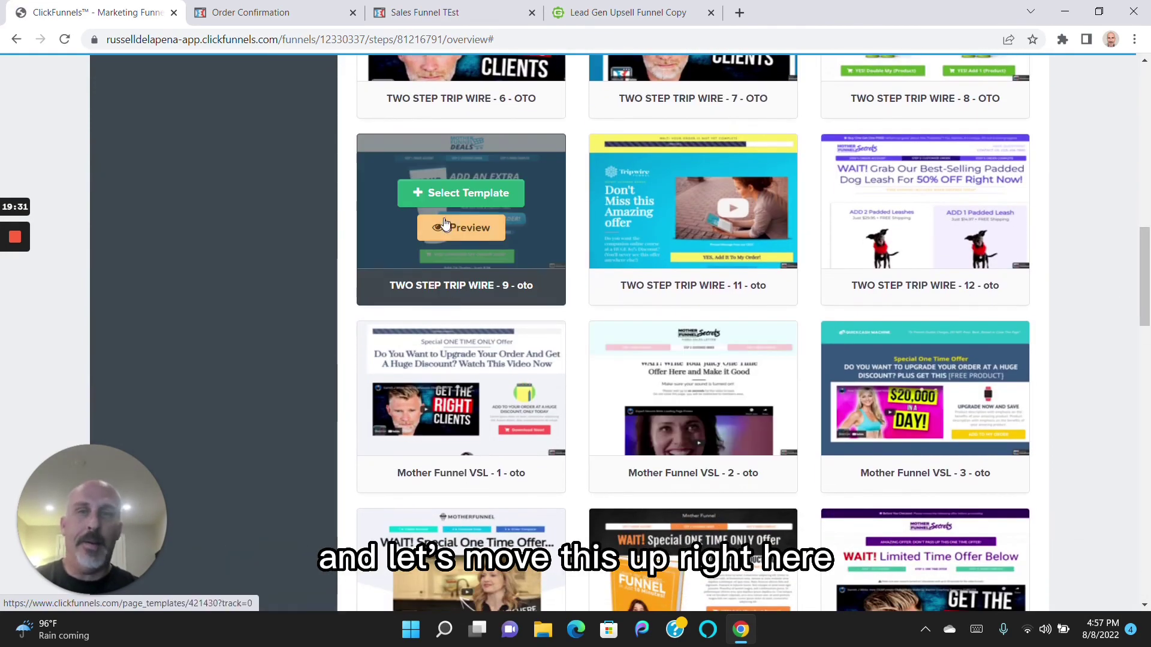
left_click(432, 193)
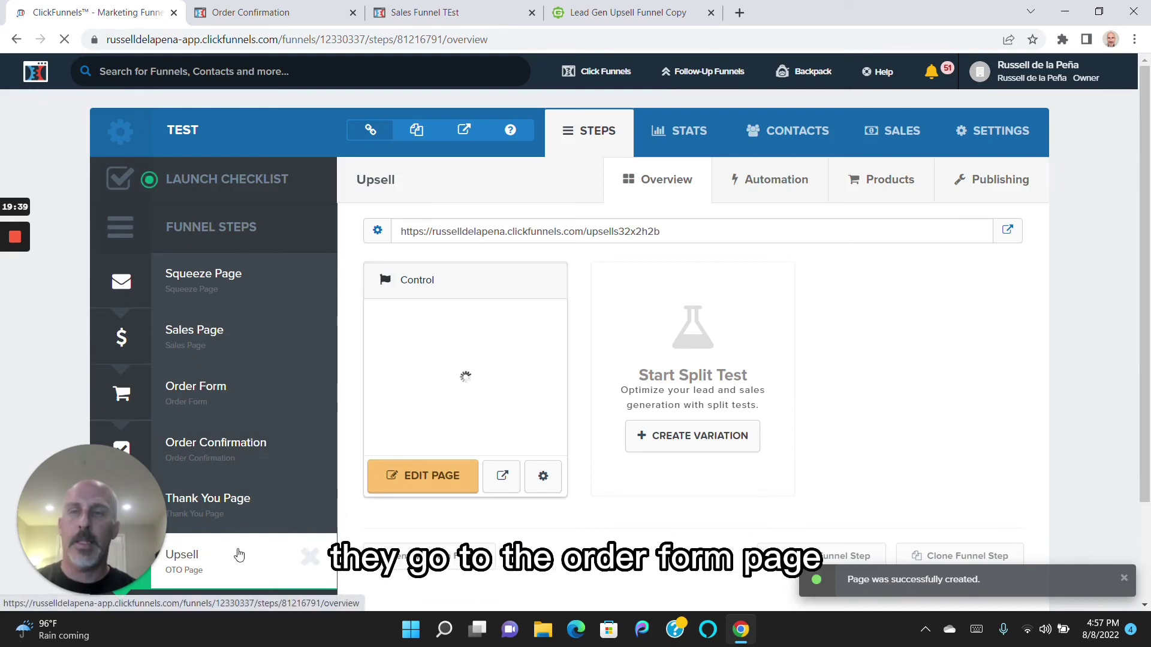
left_click_drag(236, 561, 232, 431)
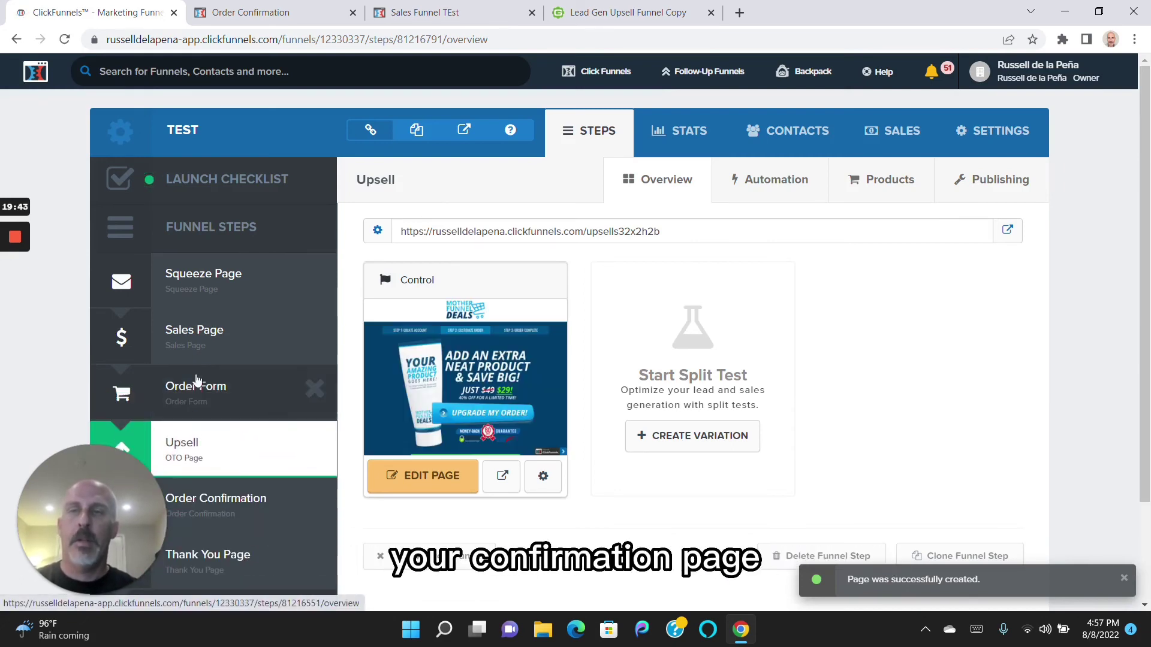
Compare the upsell page's place in the Geru blueprint, open the Upsell page in the ClickFunnels editor and preview it.
left_click(297, 13)
left_click(623, 12)
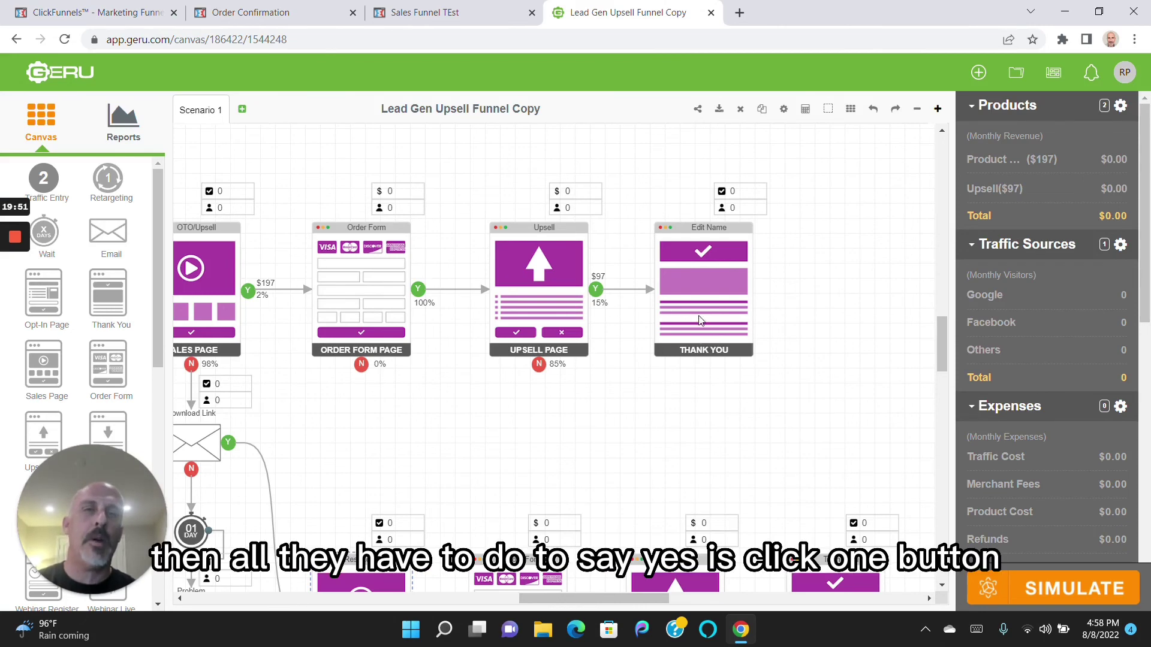
left_click(142, 16)
left_click(434, 480)
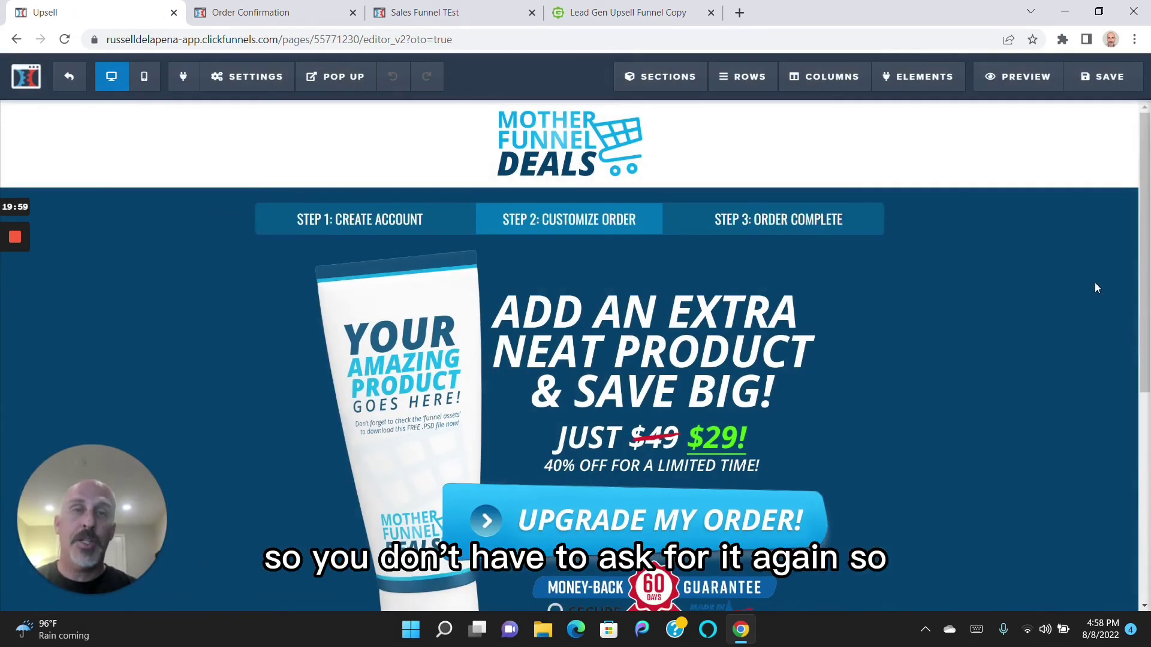
scroll(1133, 267, "down", 2)
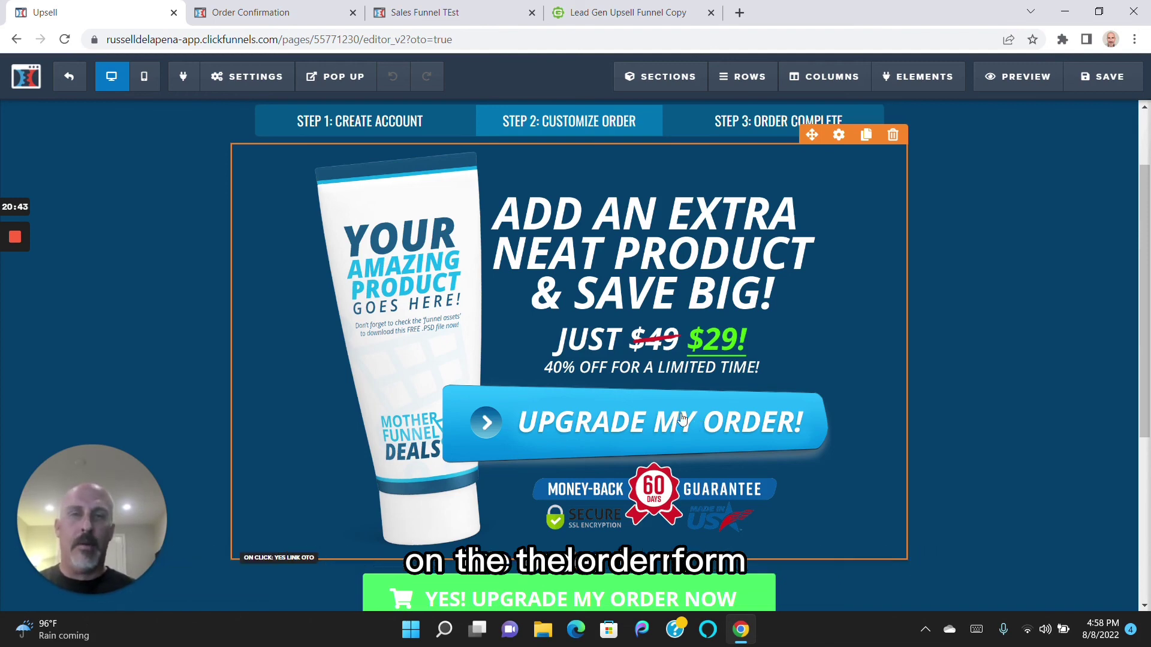
left_click(1029, 87)
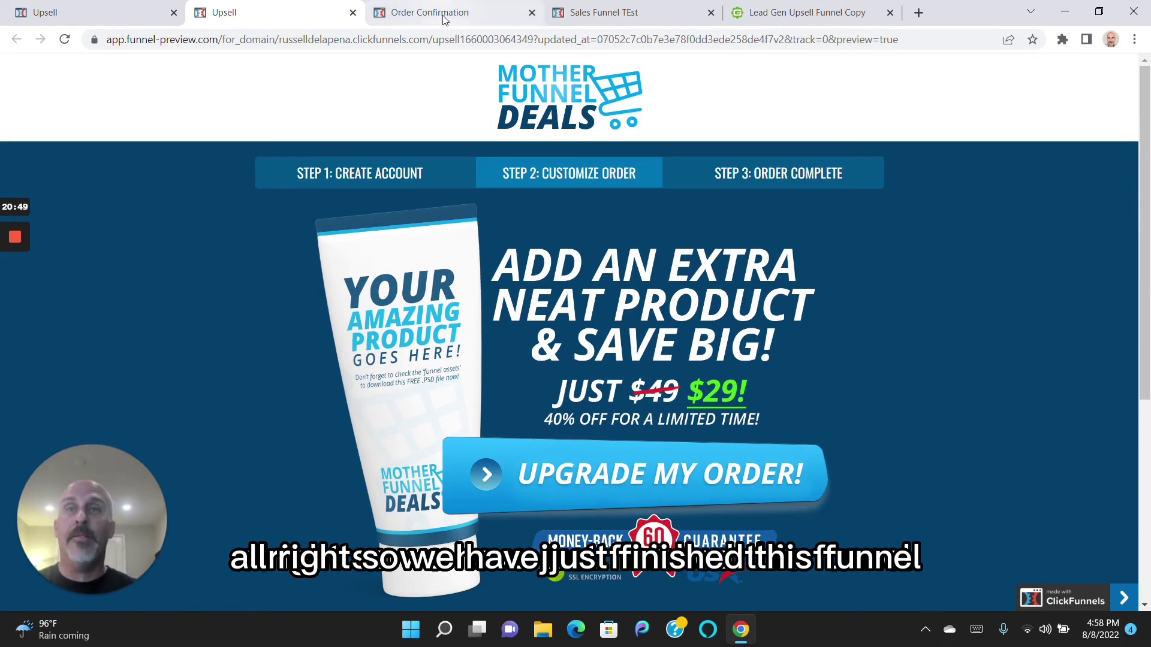
left_click(74, 13)
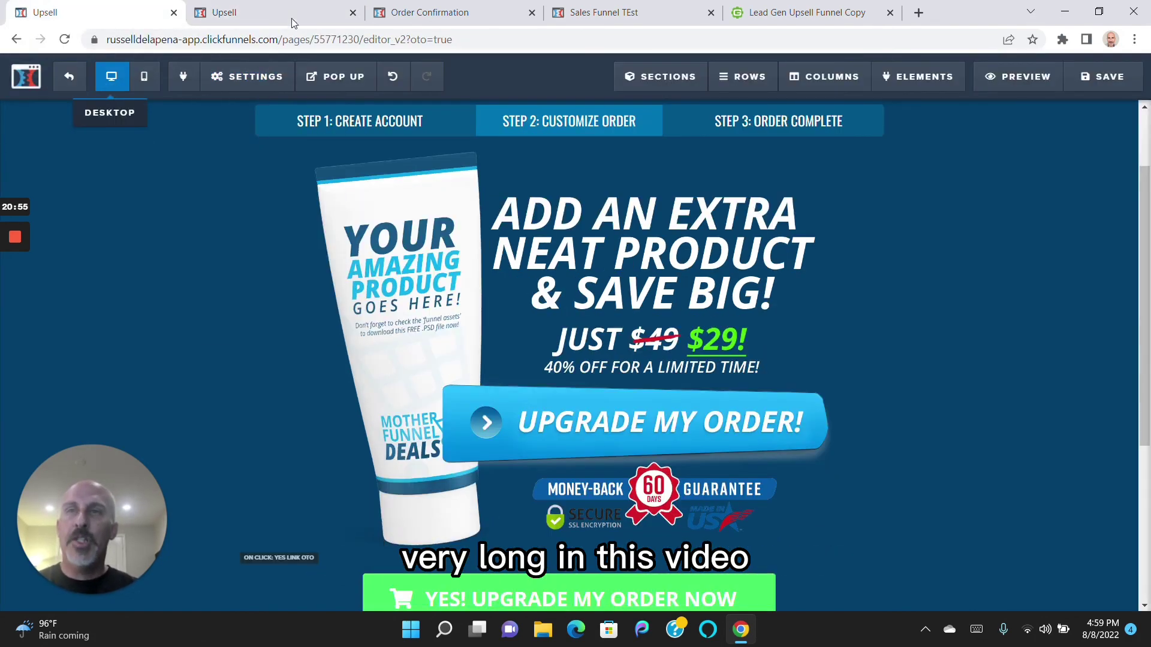
Return to the Geru blueprint and examine the follow-up email sequence below the sales page for visitors who did not purchase.
left_click(773, 12)
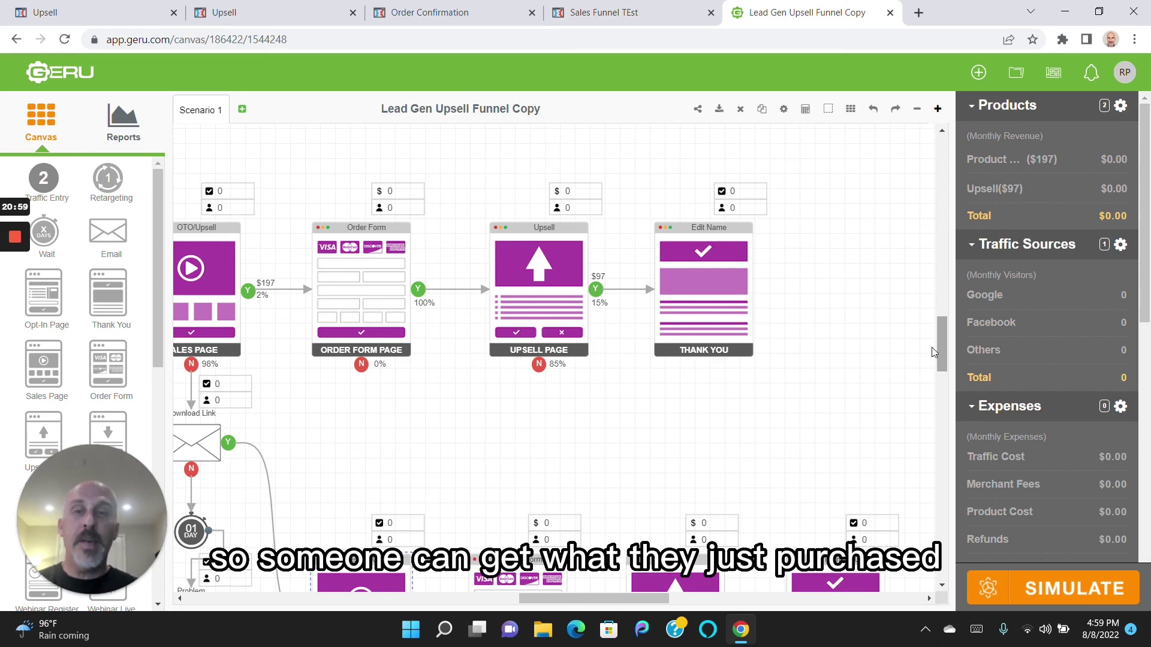
left_click_drag(603, 600, 563, 604)
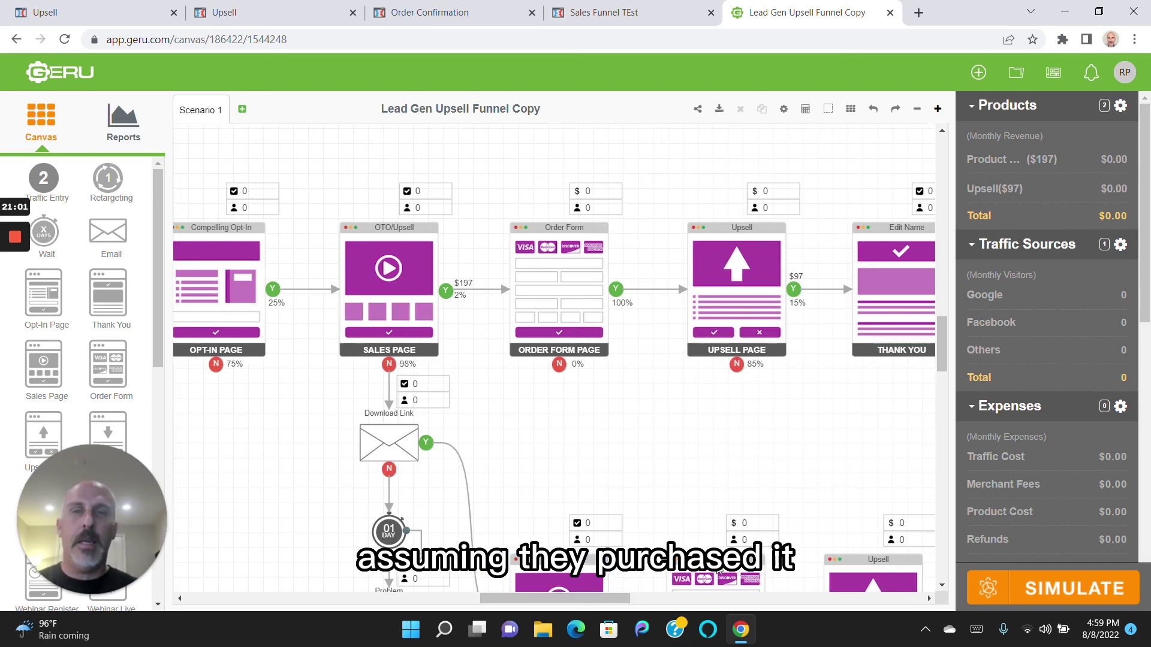
left_click_drag(944, 358, 944, 385)
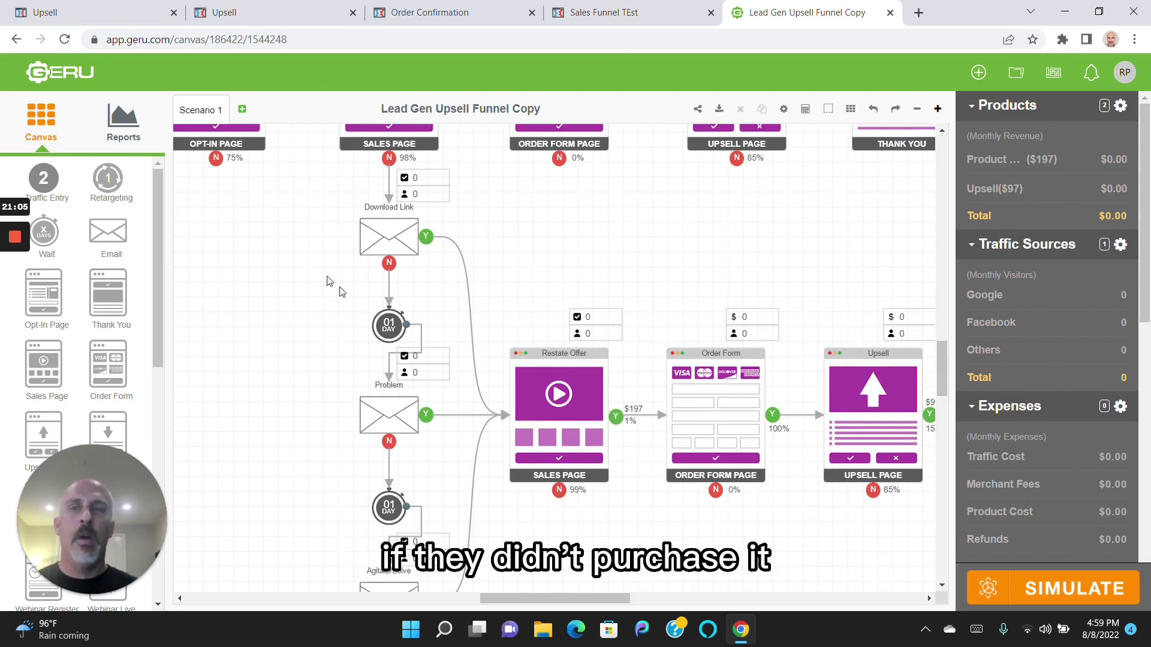